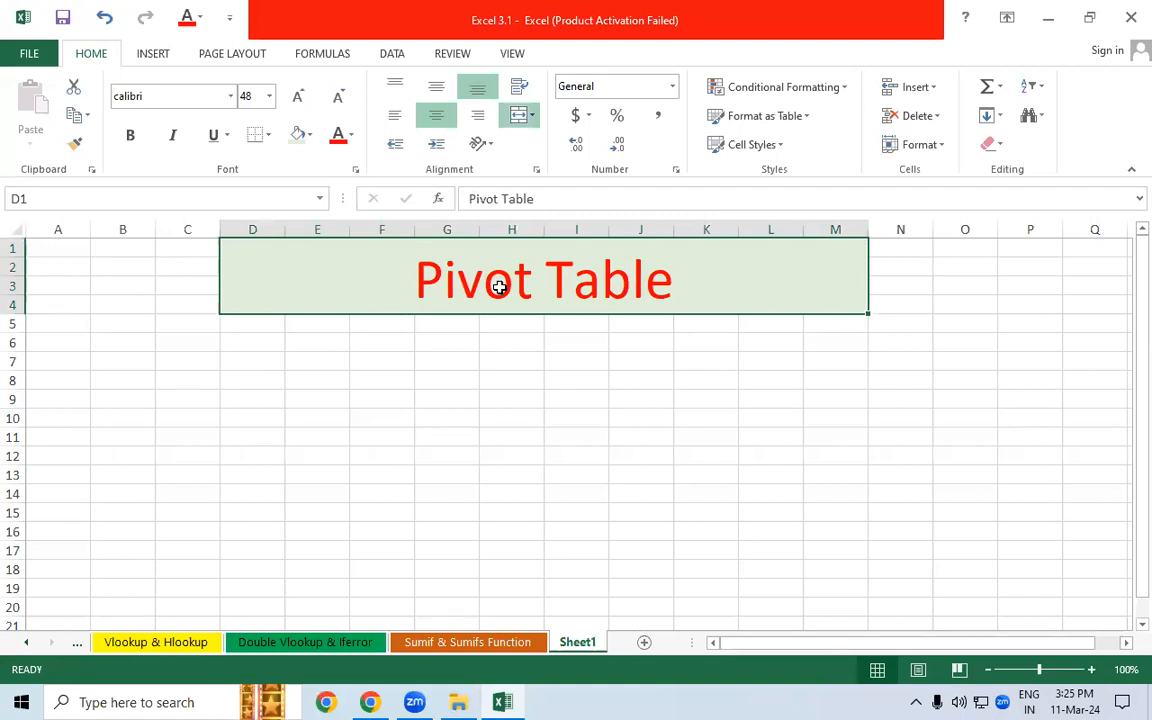
- Examine the employee table on the Vlookup & Hlookup sheet and the repeated names in the Sumif & Sumifs Function sheet's sales table
click(449, 420)
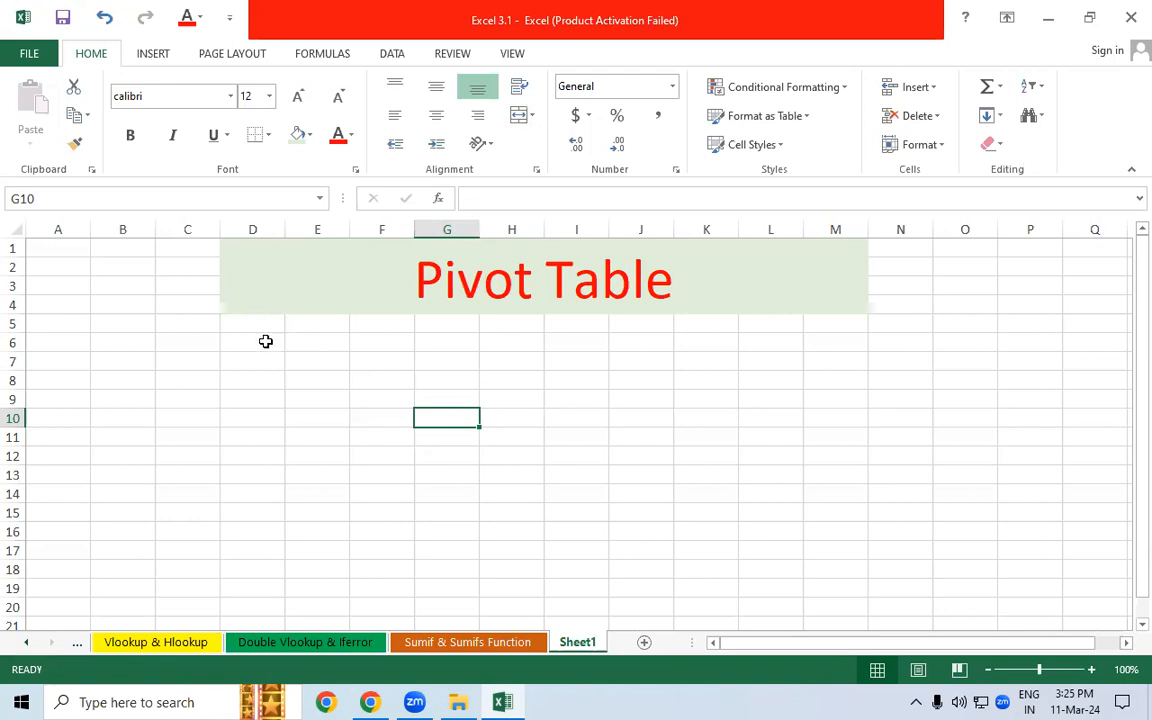
click(170, 650)
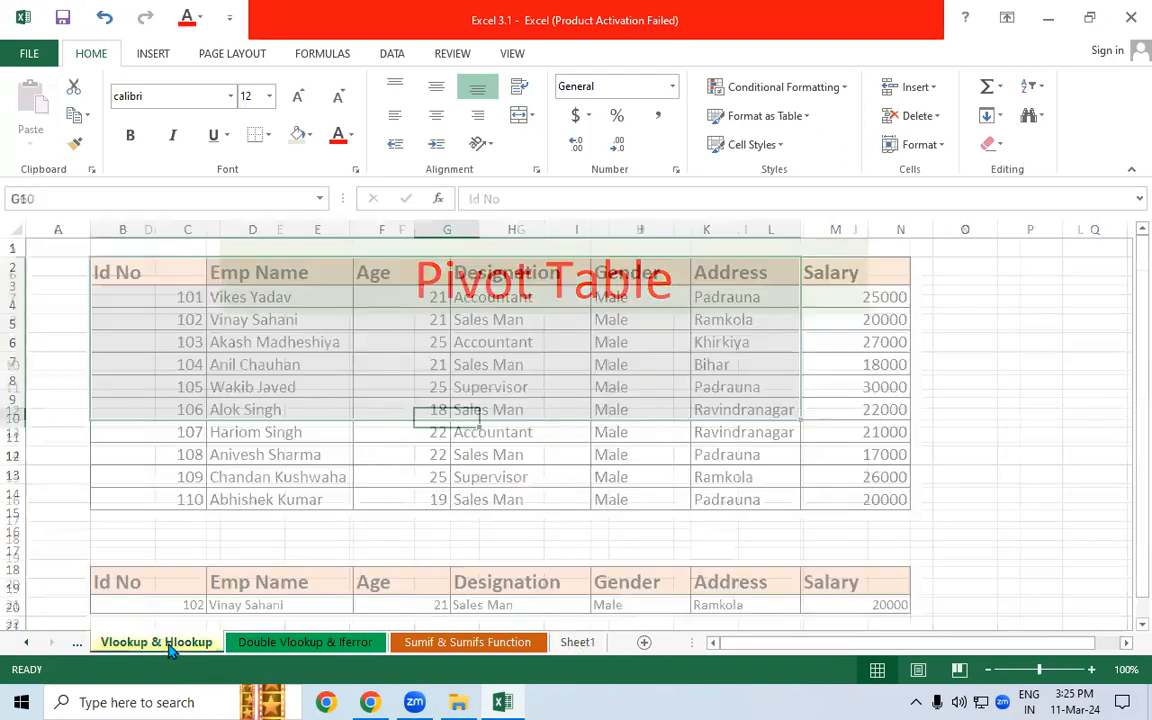
click(258, 481)
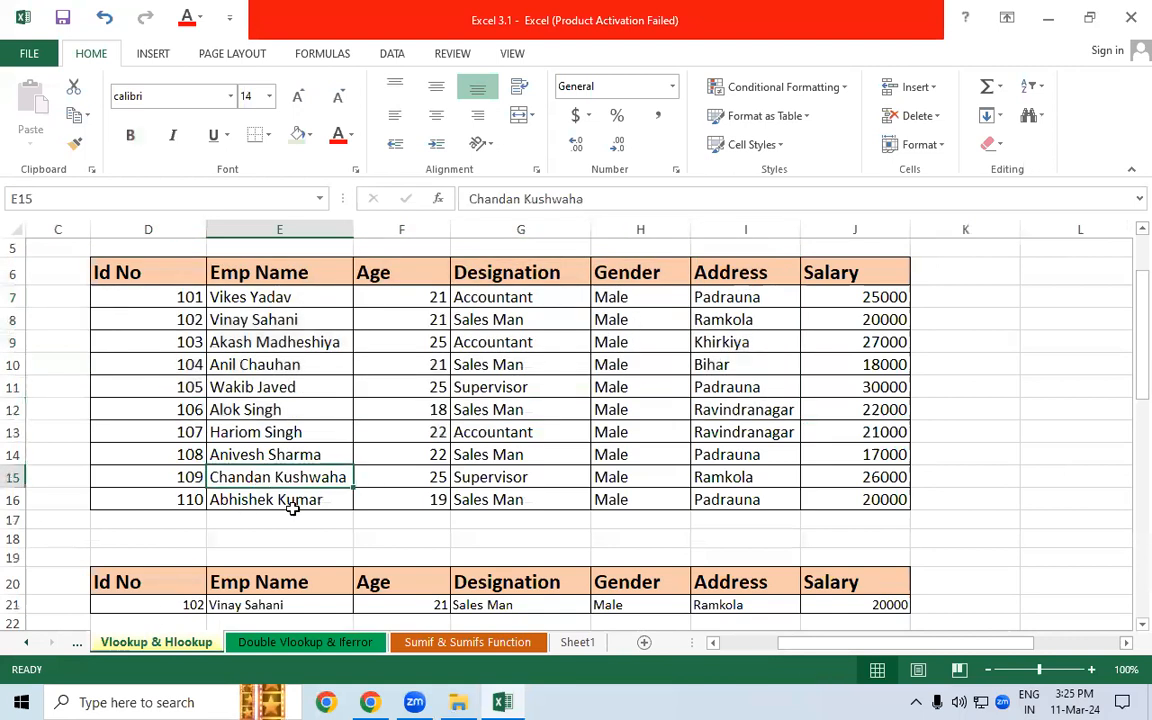
click(437, 648)
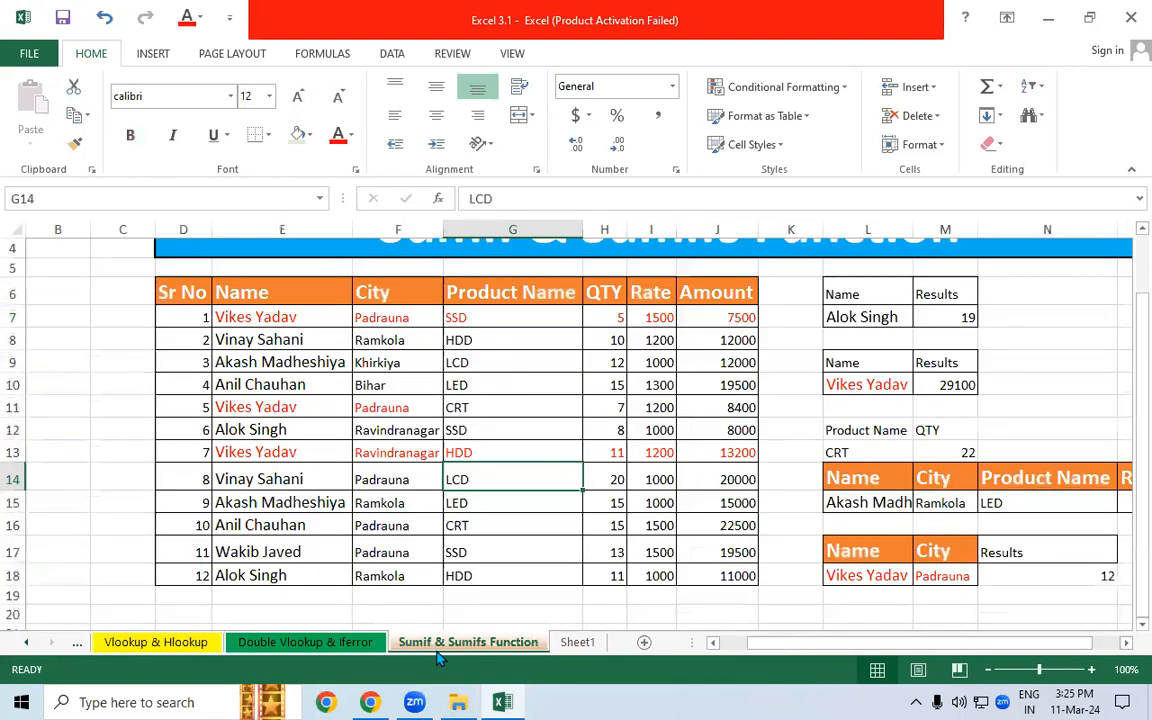
click(143, 646)
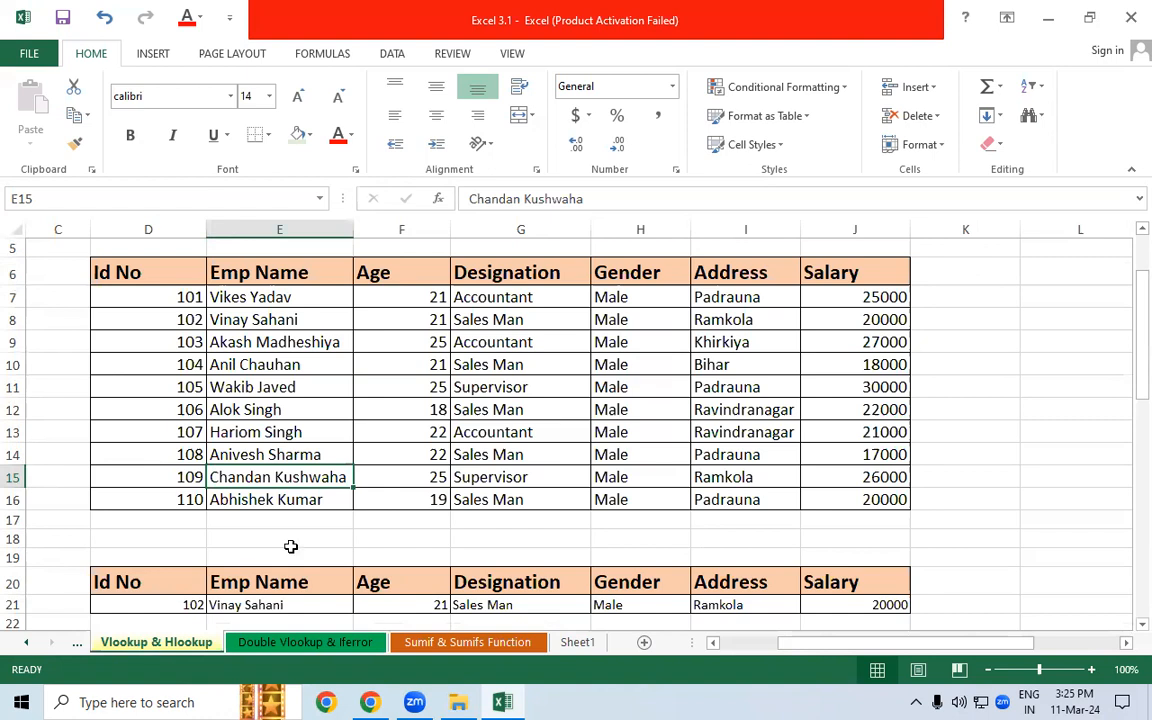
click(172, 603)
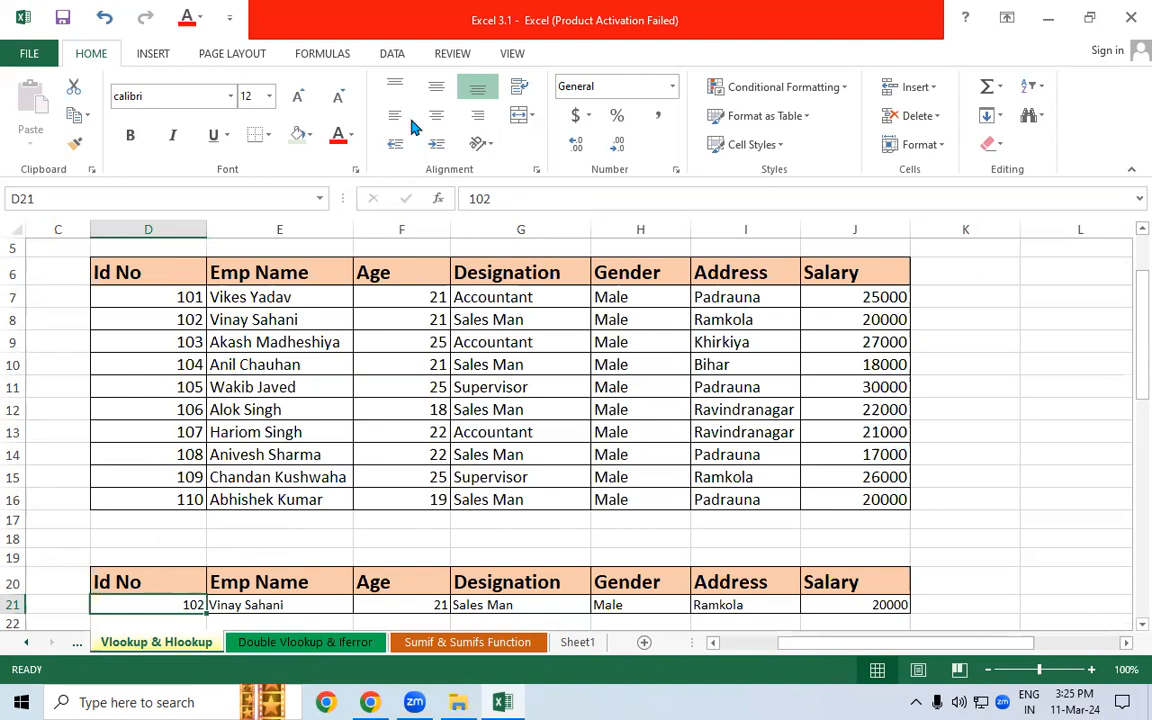
click(442, 643)
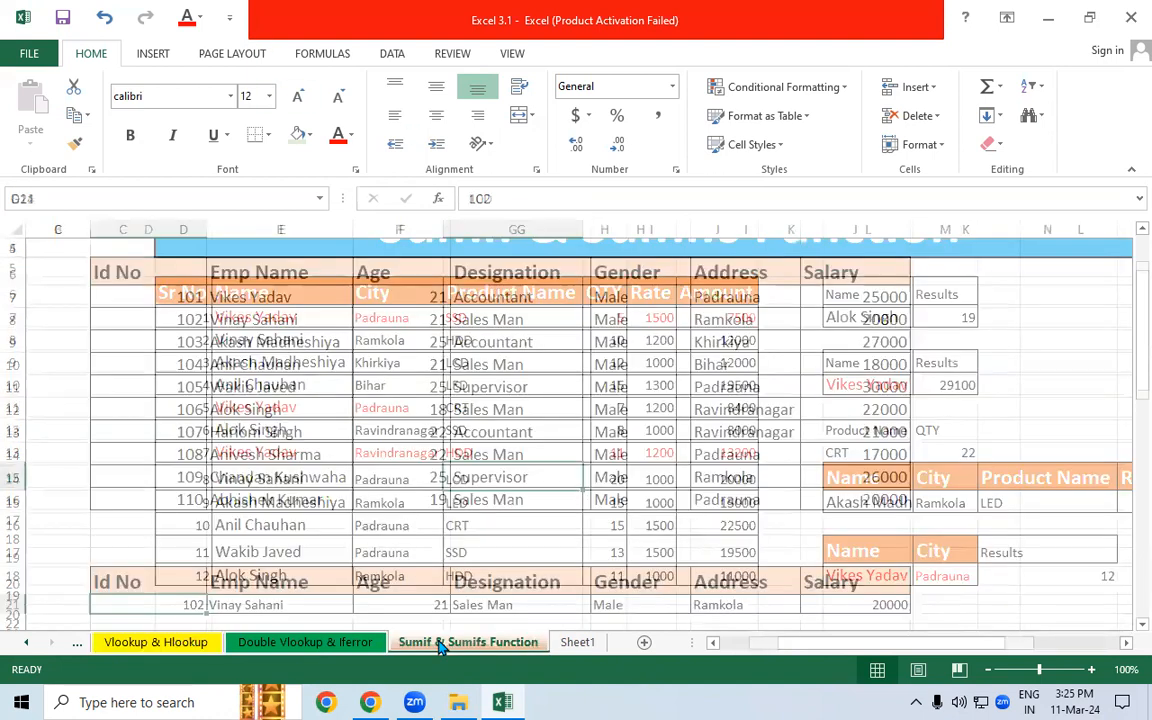
click(231, 316)
click(229, 406)
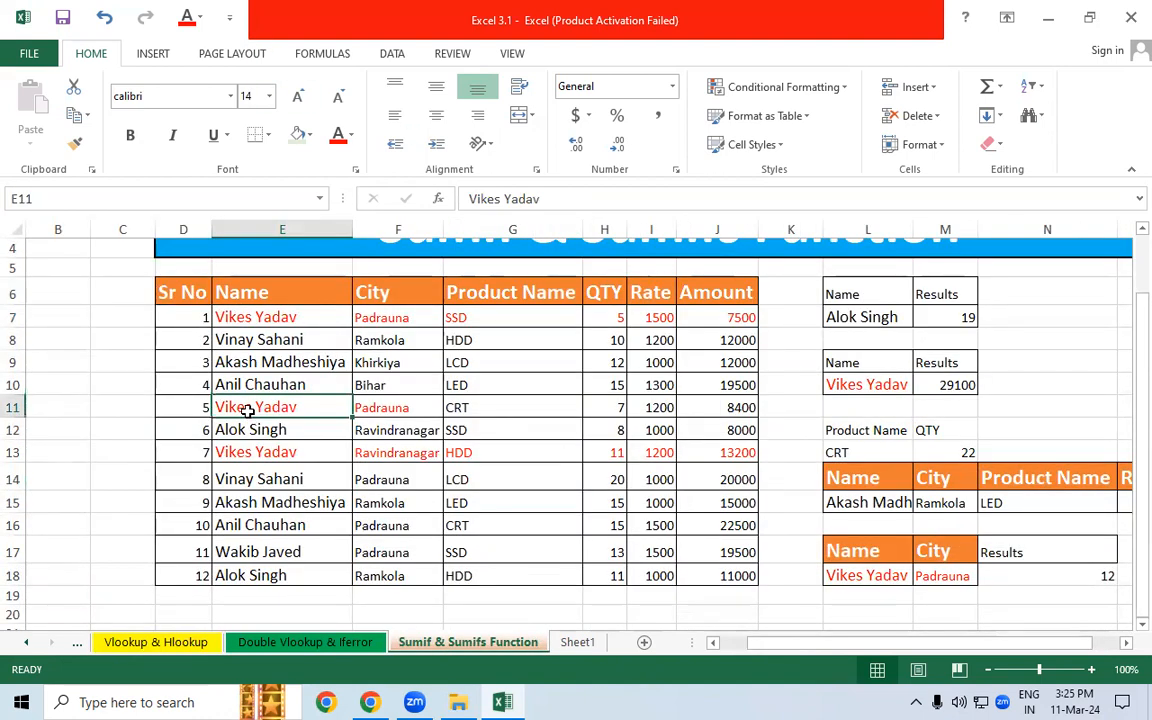
click(253, 363)
click(268, 522)
click(252, 386)
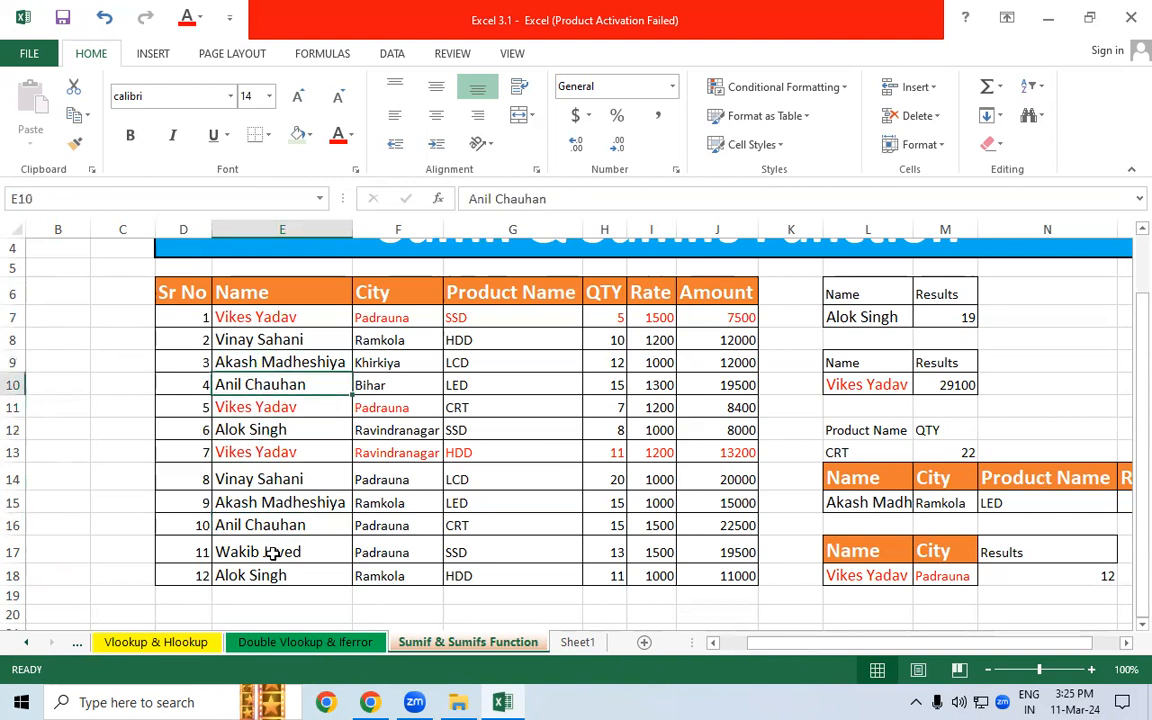
click(266, 546)
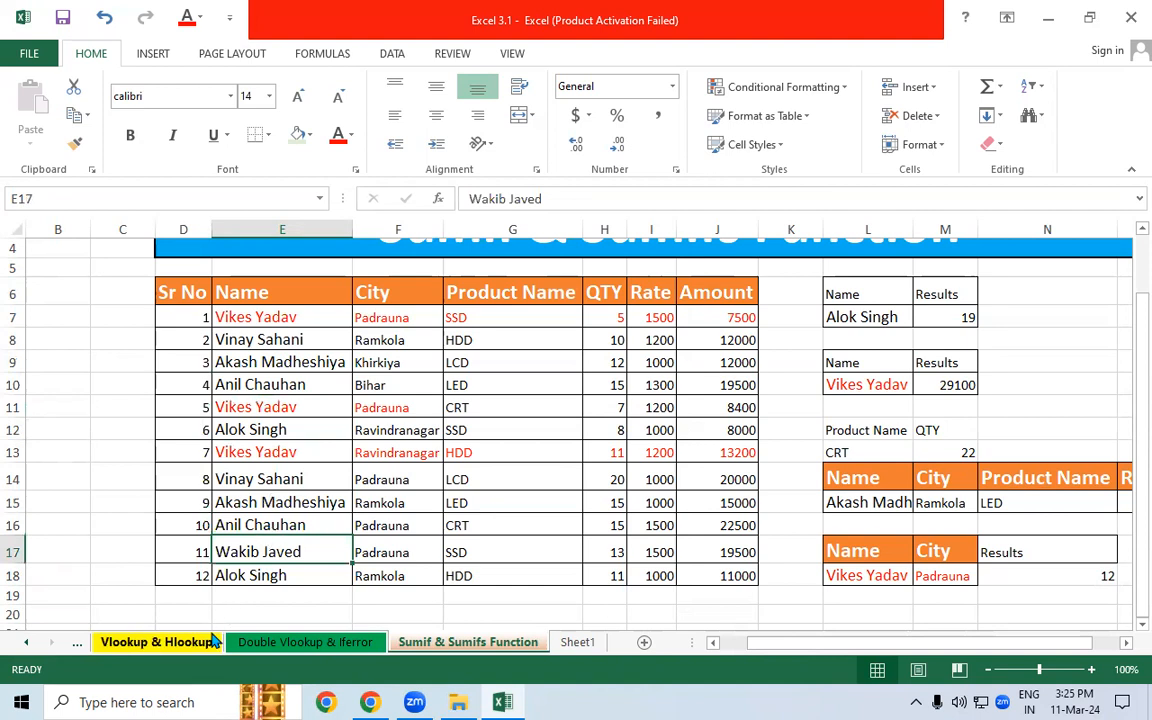
- Apply all borders to the merged Pivot Table title on Sheet1
click(577, 642)
click(516, 294)
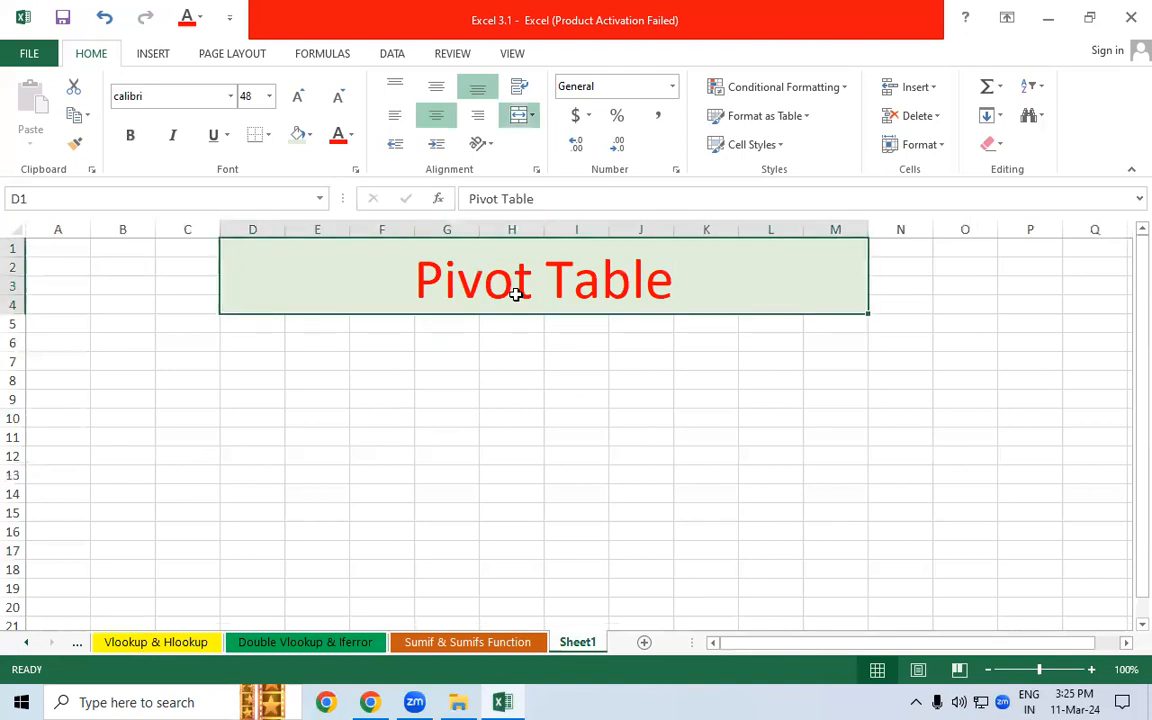
click(267, 134)
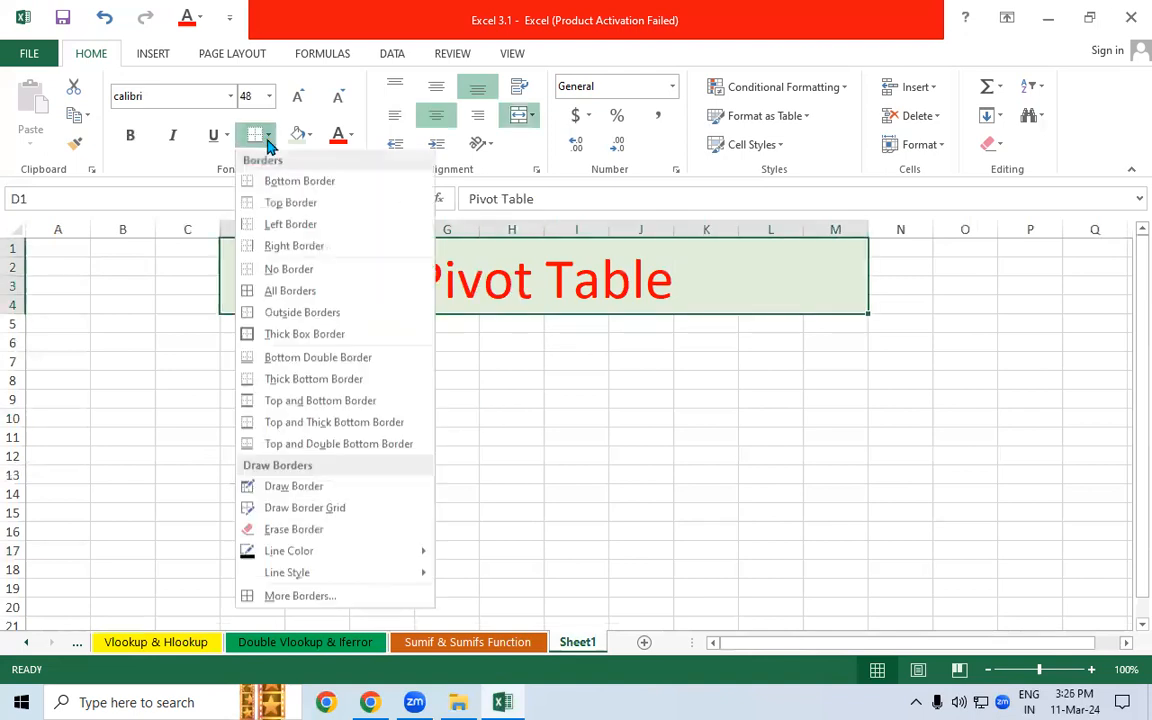
click(290, 292)
click(358, 453)
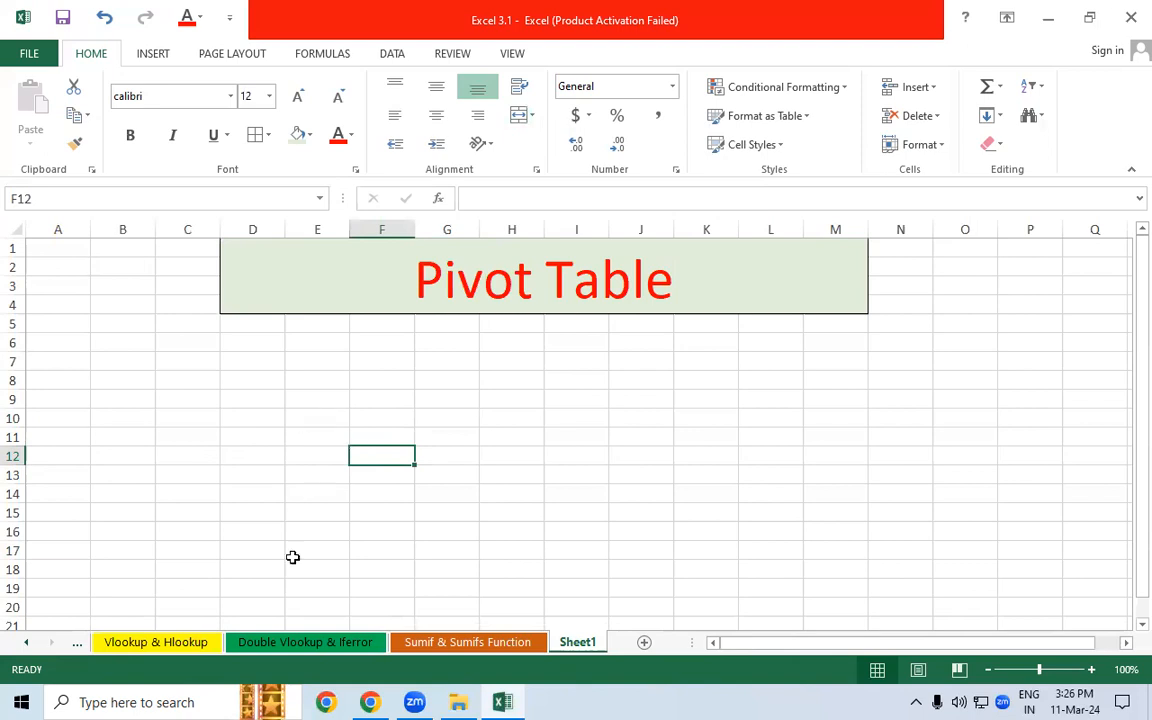
- Compare the employee table on the Vlookup & Hlookup sheet with the sales table D6:J18 on the Sumif & Sumifs Function sheet, selecting each
click(160, 643)
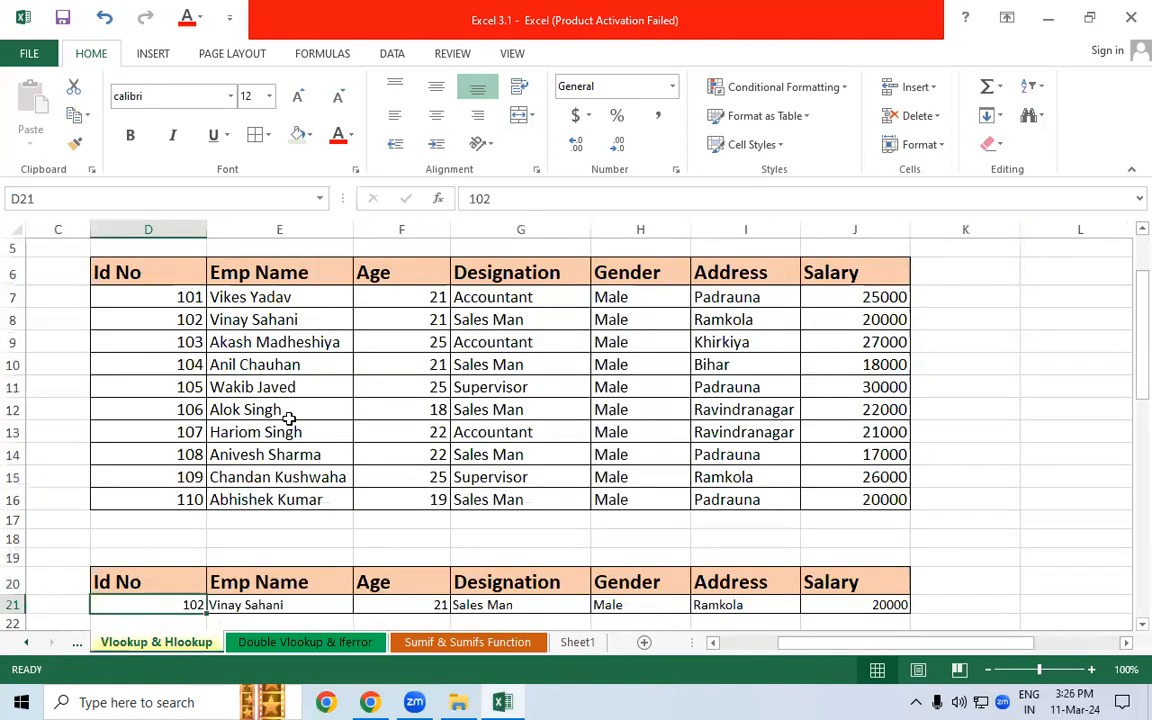
drag(130, 268, 836, 451)
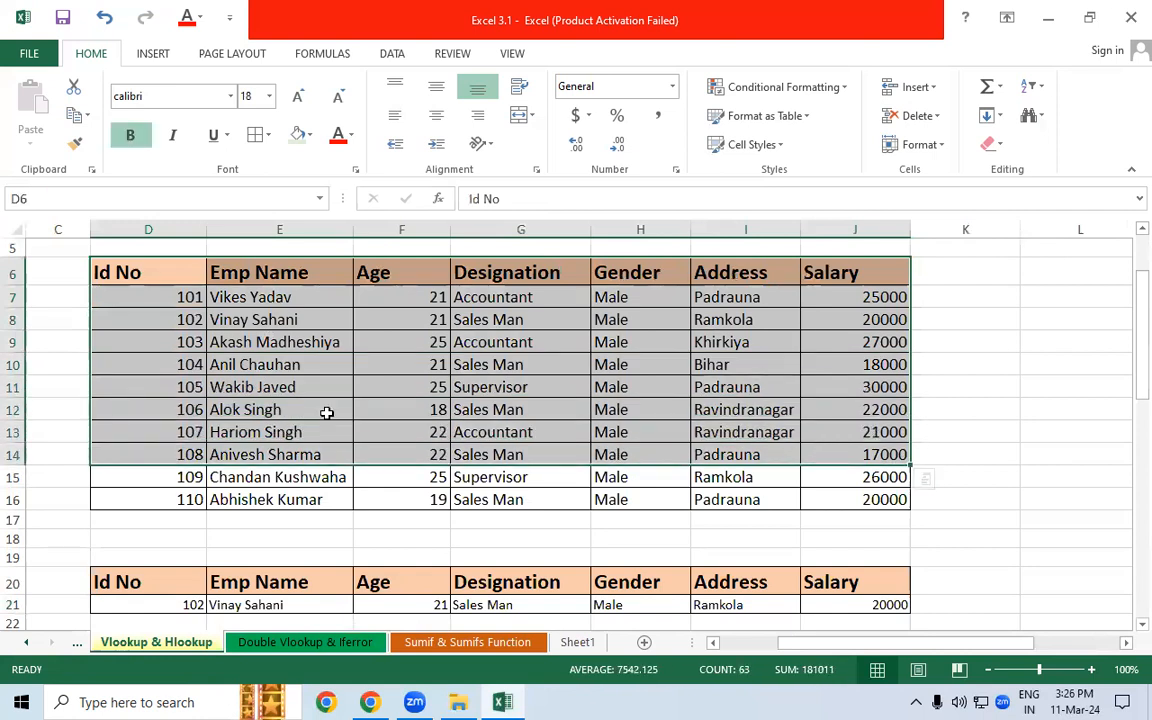
click(445, 645)
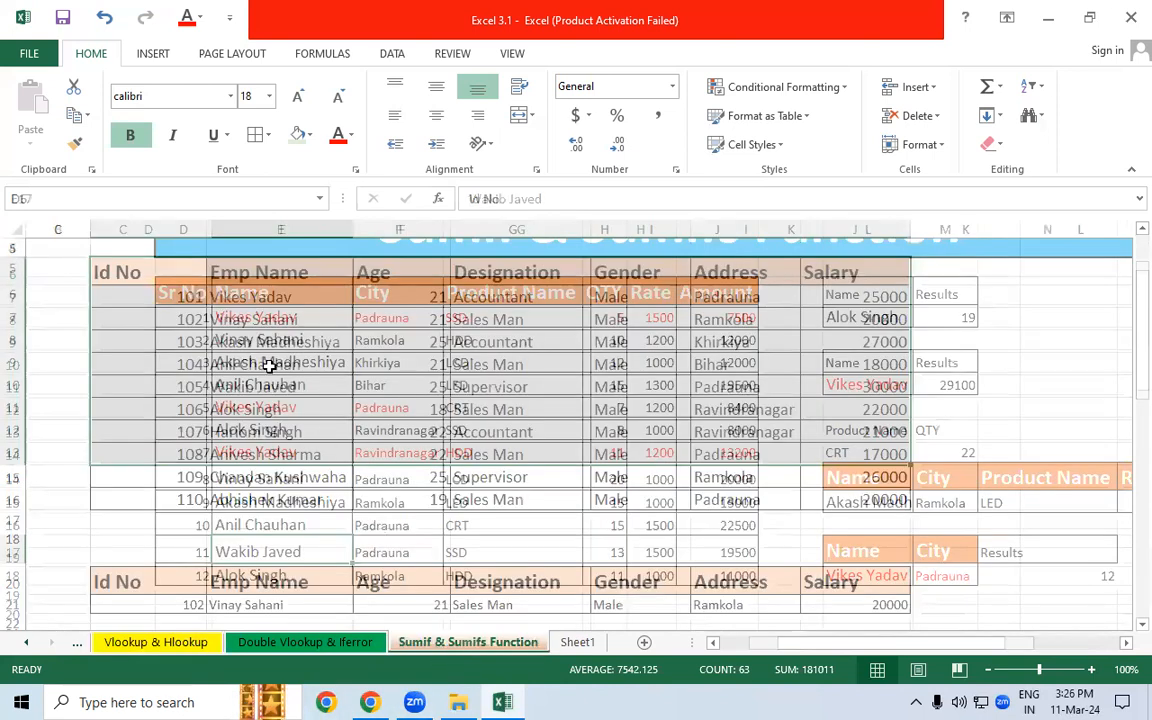
drag(185, 292, 743, 566)
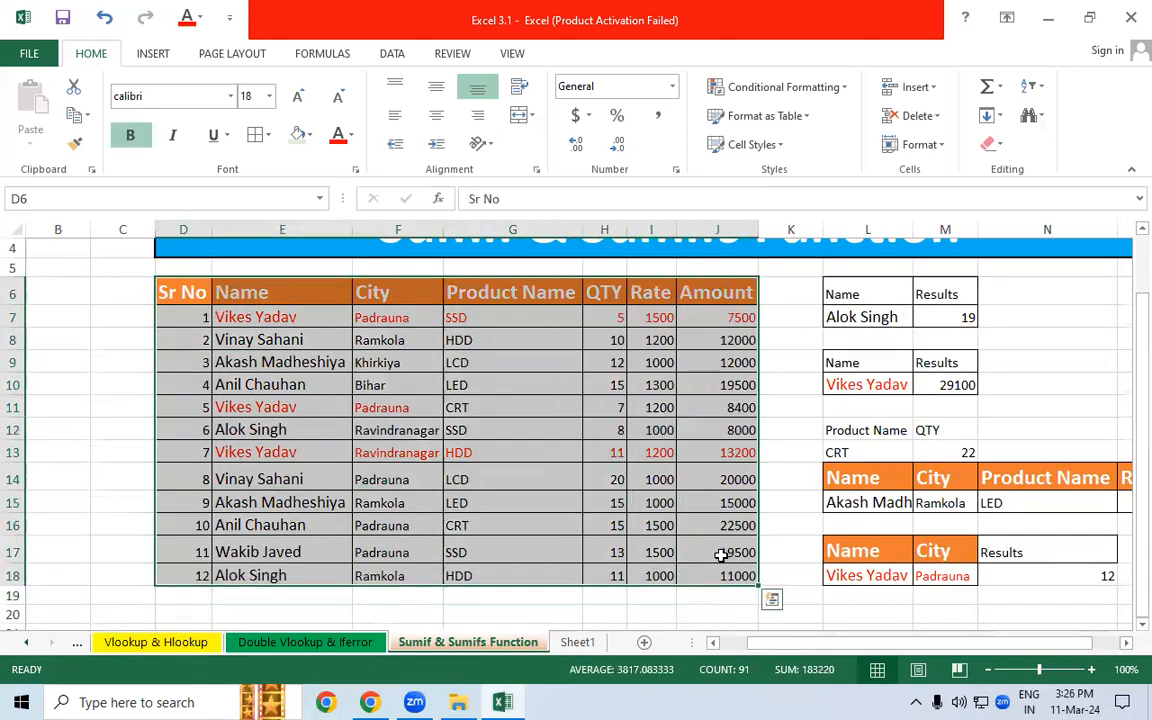
- Set the lookup Id No in cell D21 of the Vlookup & Hlookup sheet to 101
click(132, 643)
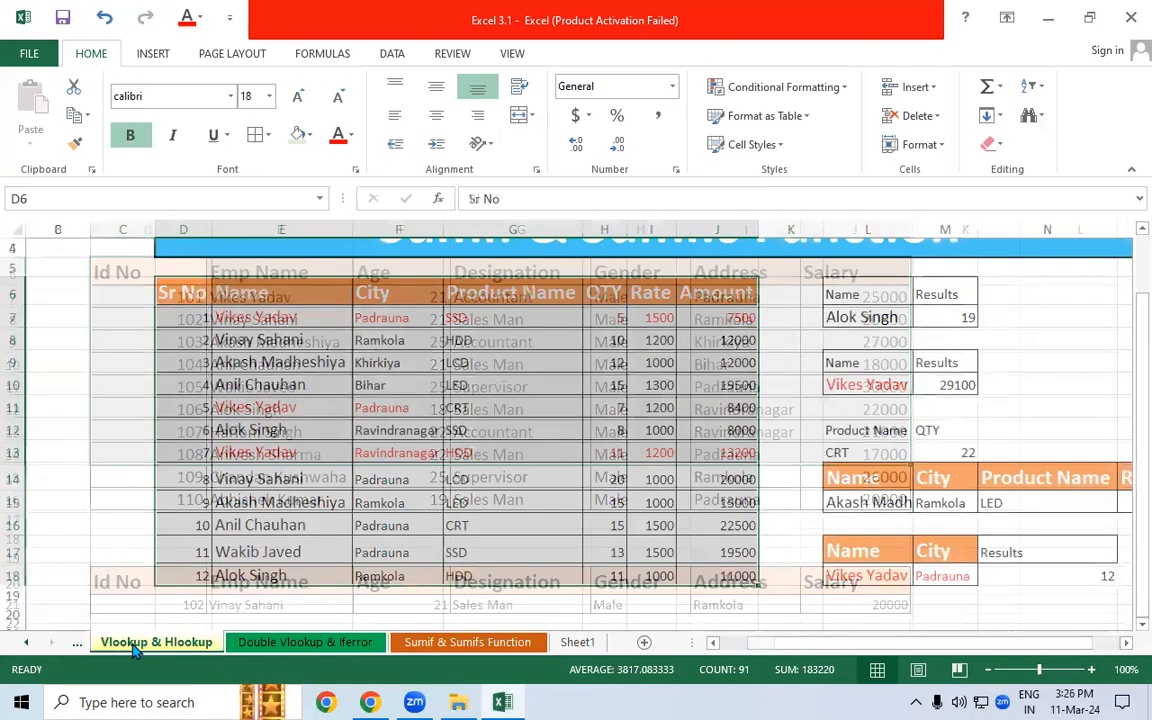
click(130, 609)
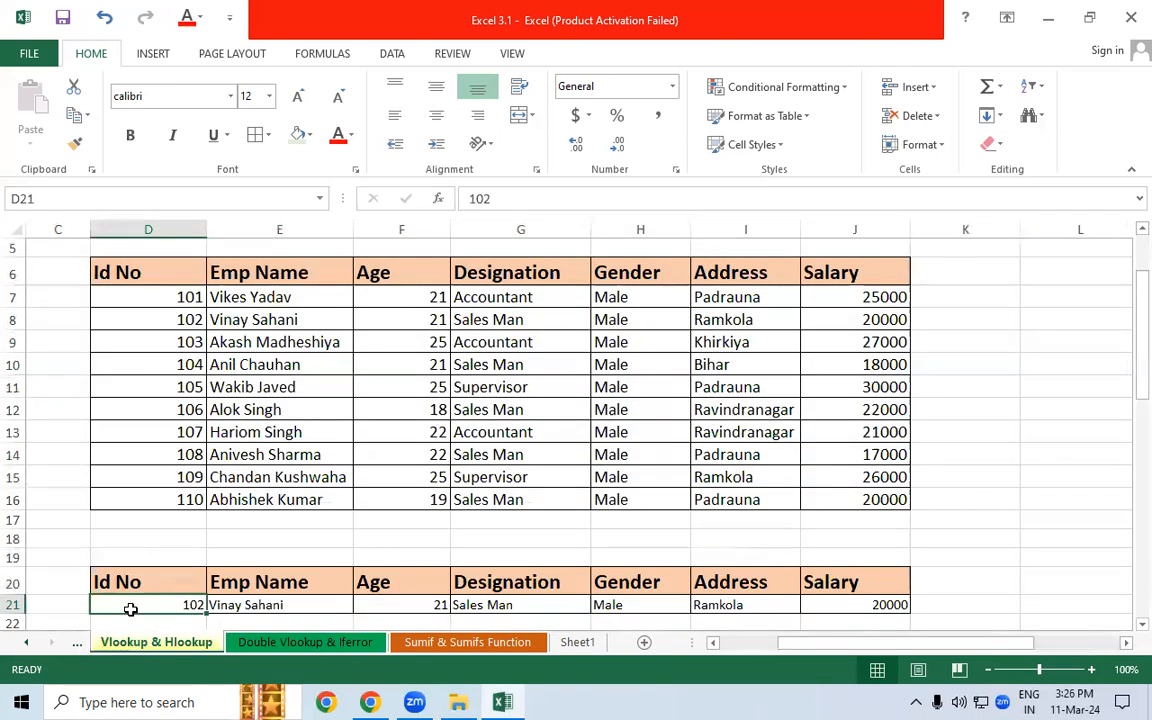
text(101)
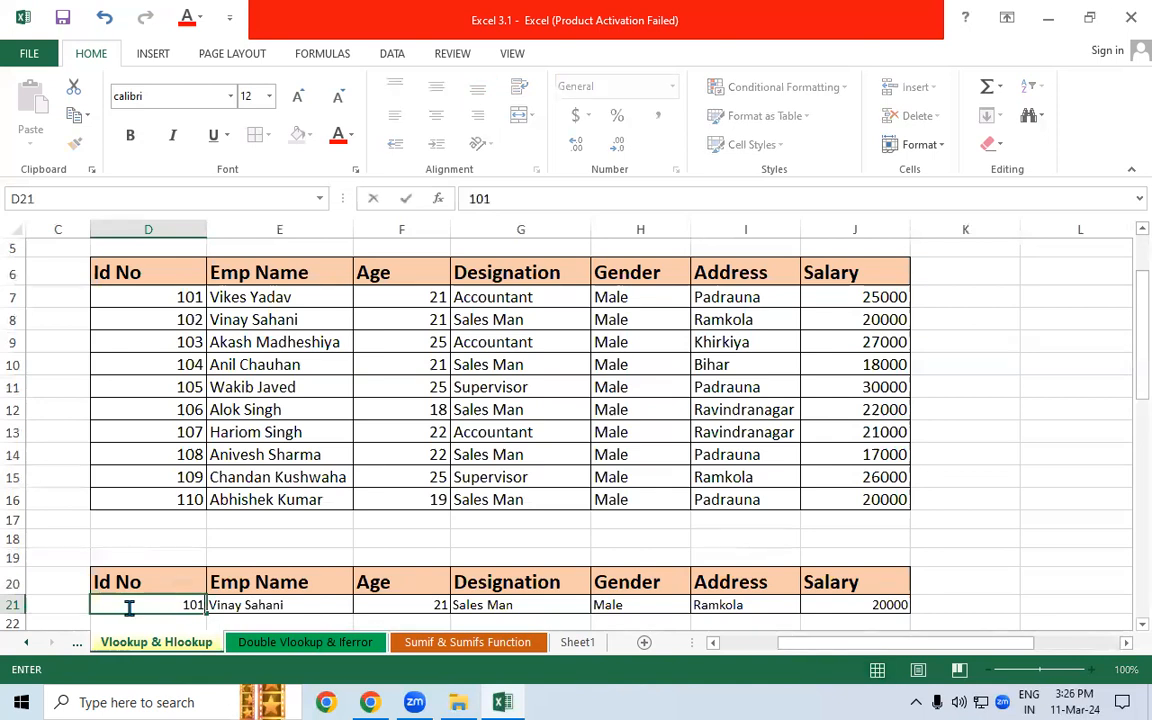
key(Return)
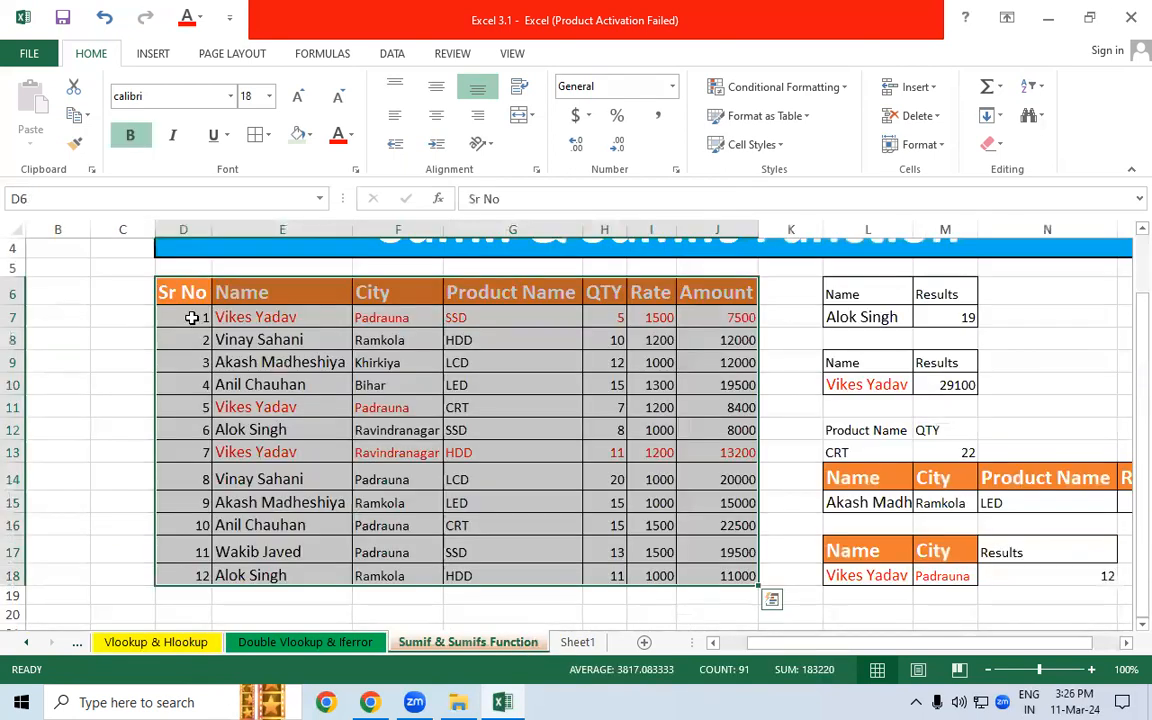
- Copy the sales table D6:J18 from the Sumif & Sumifs Function sheet to cell D6 on Sheet1
key(ctrl+c)
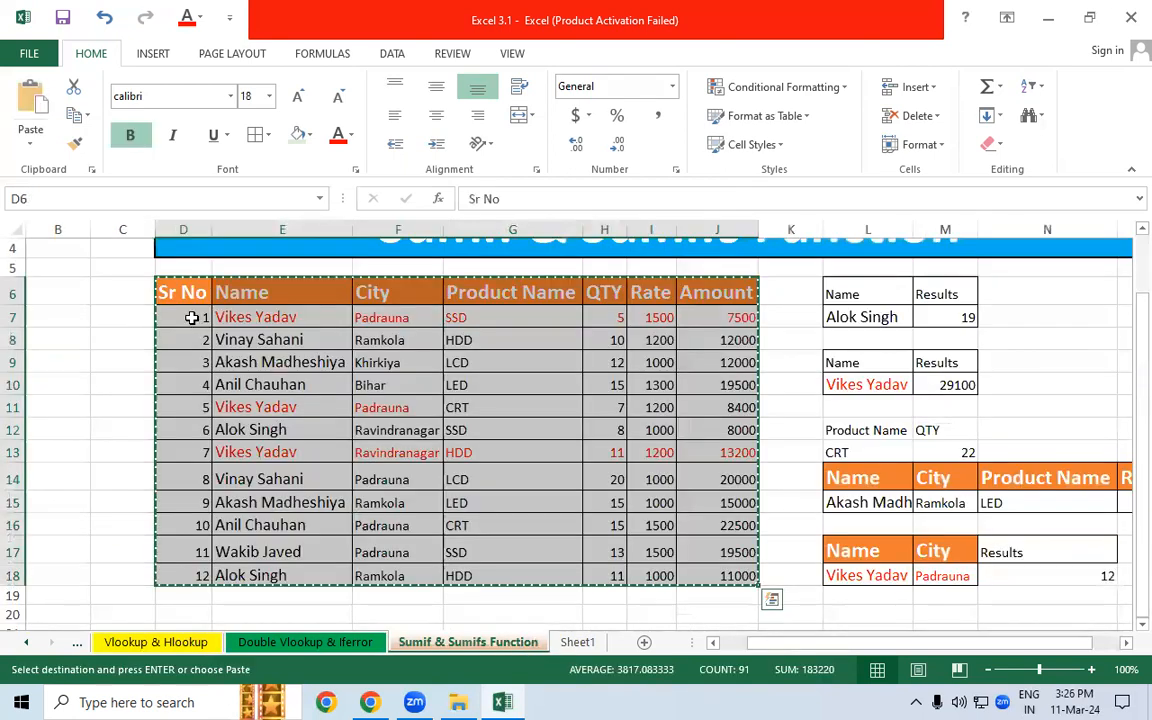
click(578, 642)
click(231, 340)
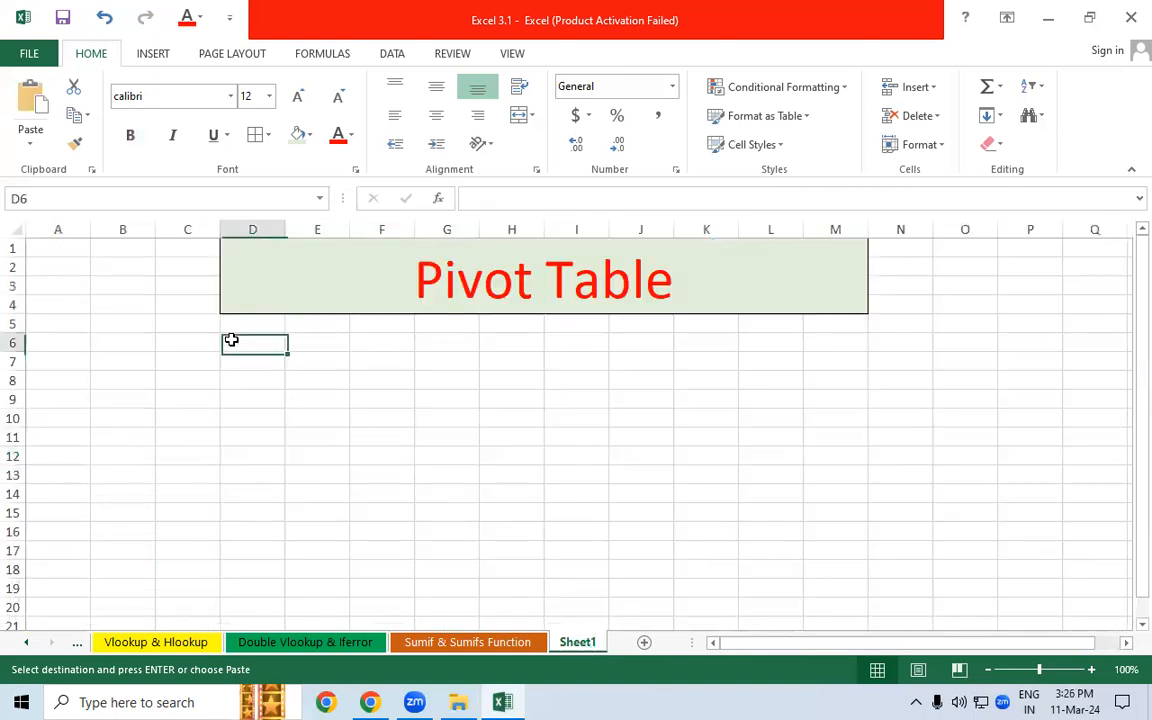
key(ctrl+v)
- Autofit columns D through J on Sheet1 to the pasted table's contents
drag(232, 229, 670, 227)
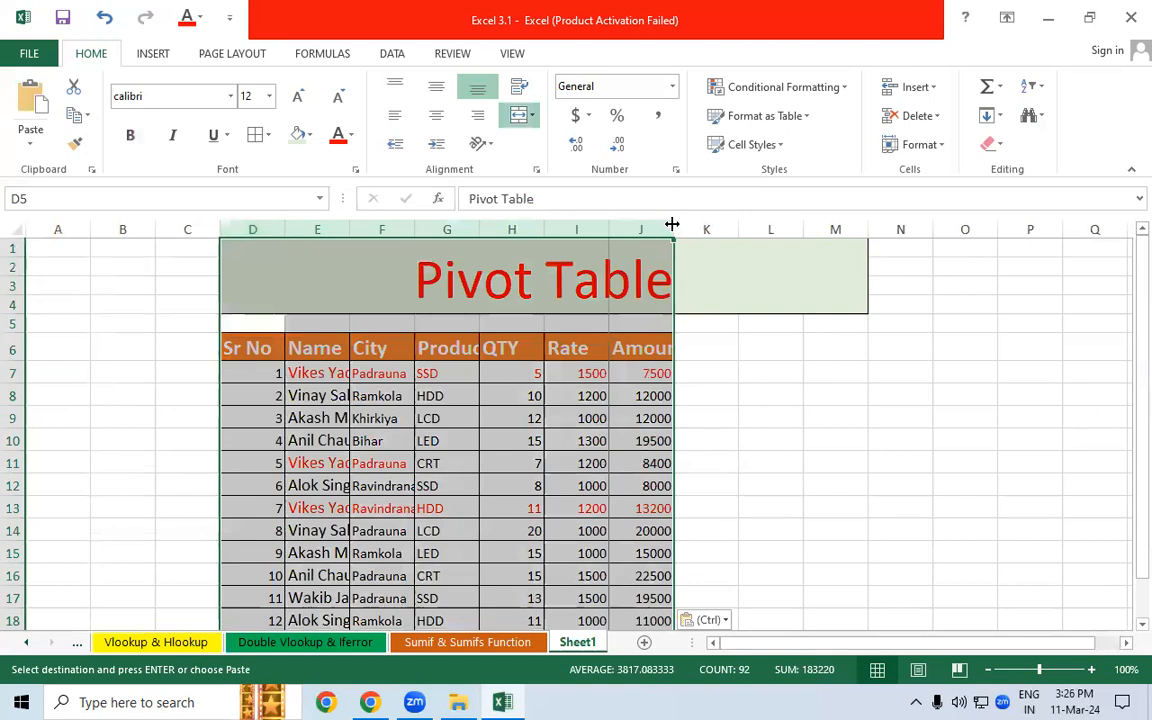
double_click(672, 229)
click(938, 478)
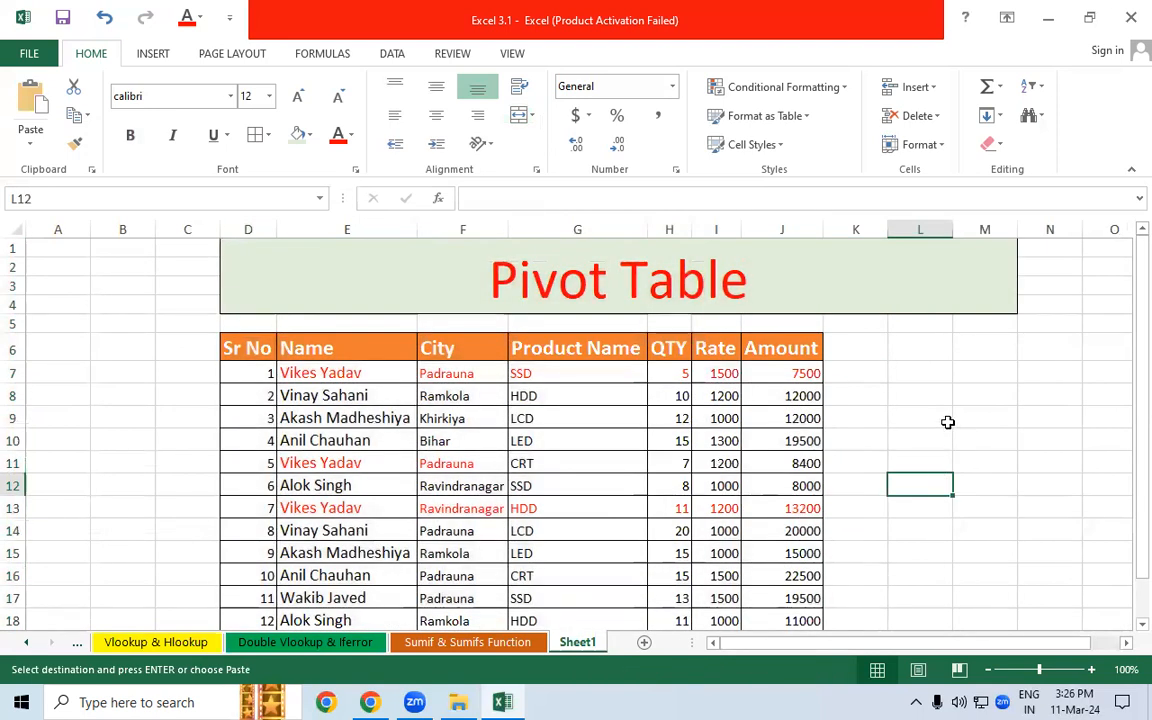
- Start creating a PivotTable and specify the sales table Sheet1!$D$6:$J$18 as its source range
click(161, 365)
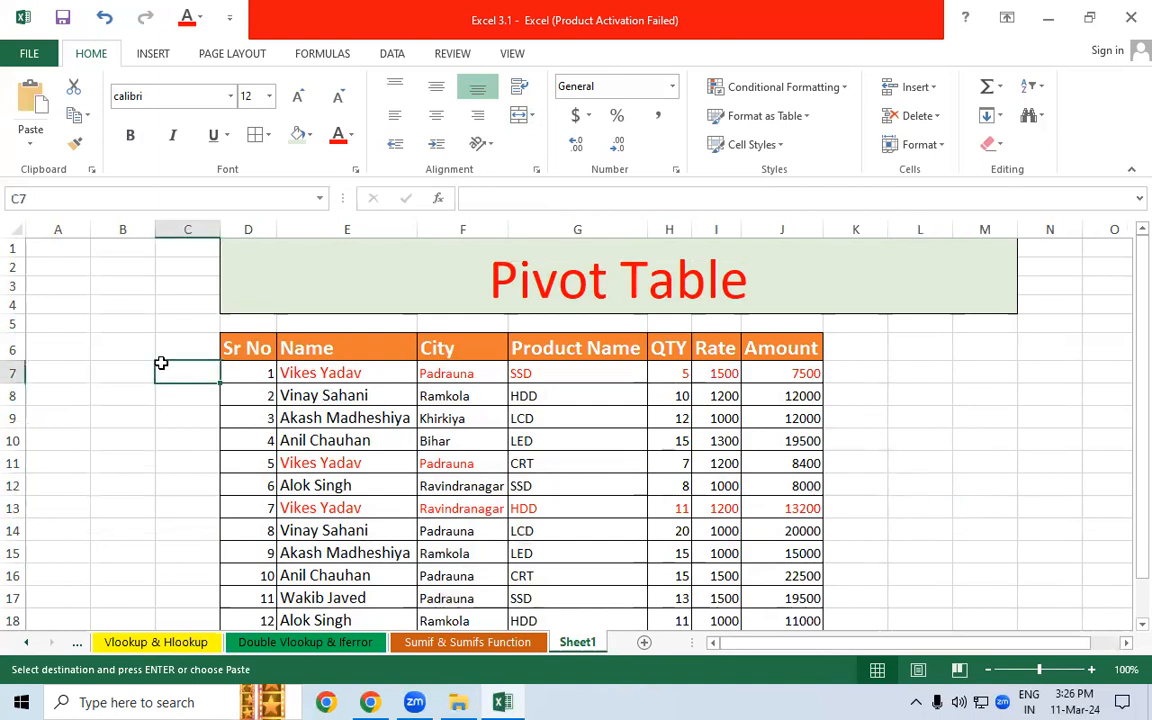
click(153, 56)
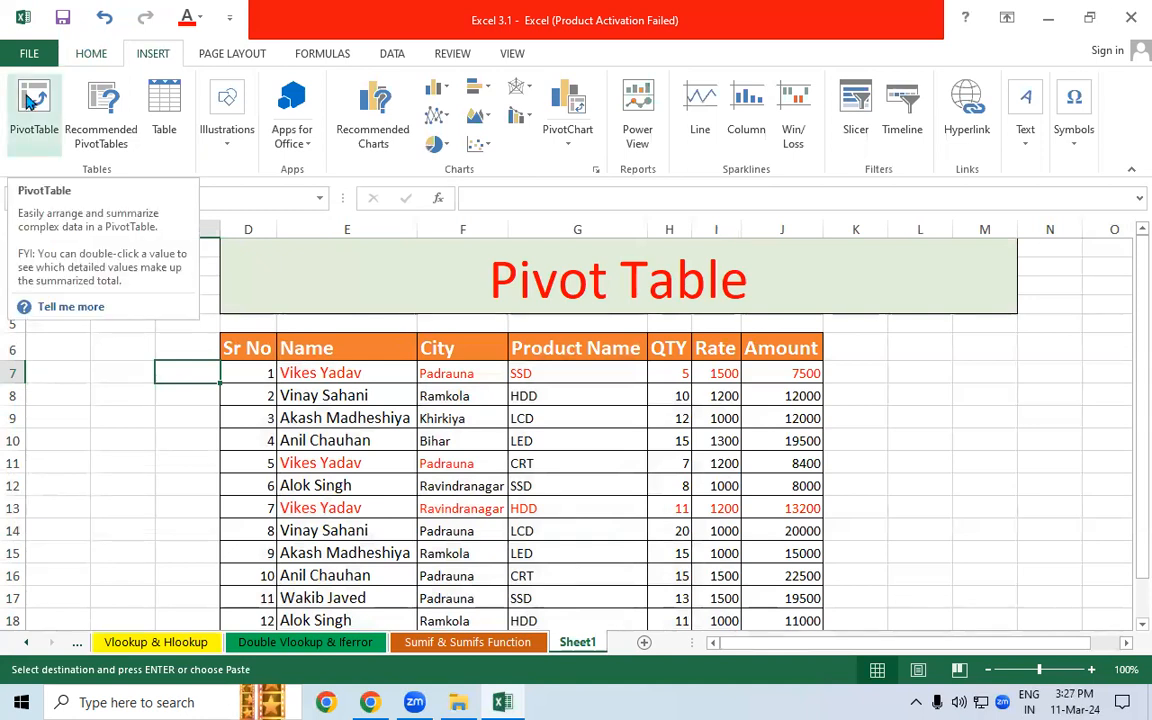
click(30, 100)
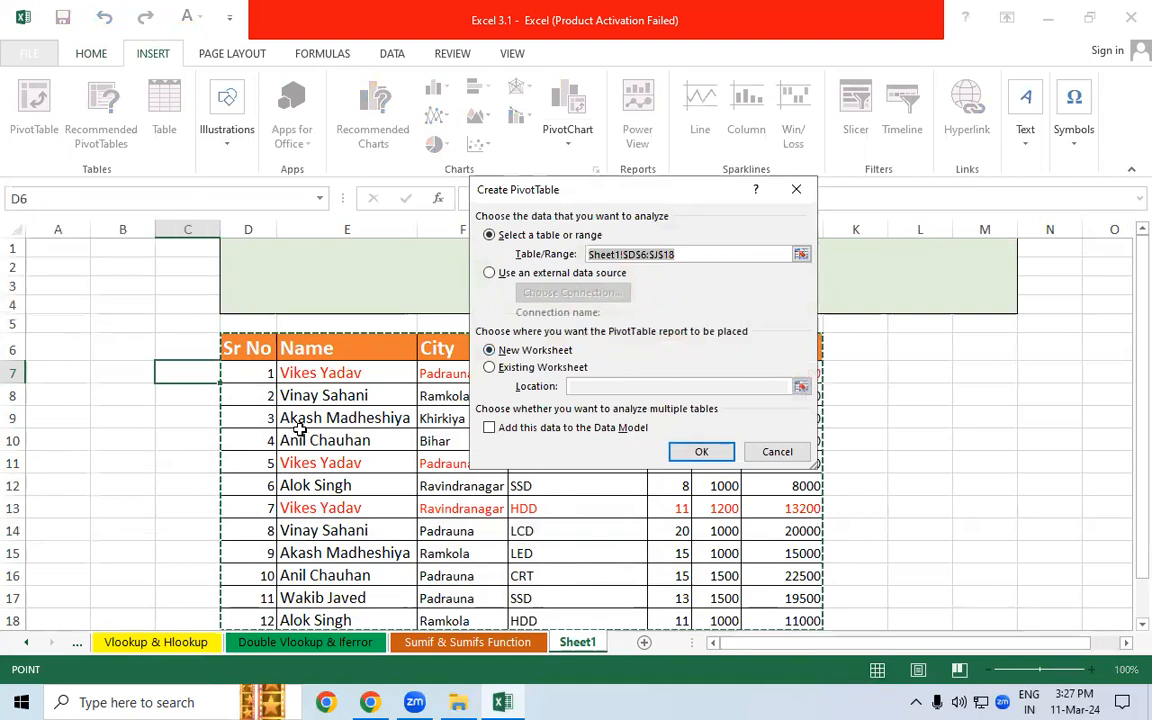
drag(595, 189, 735, 83)
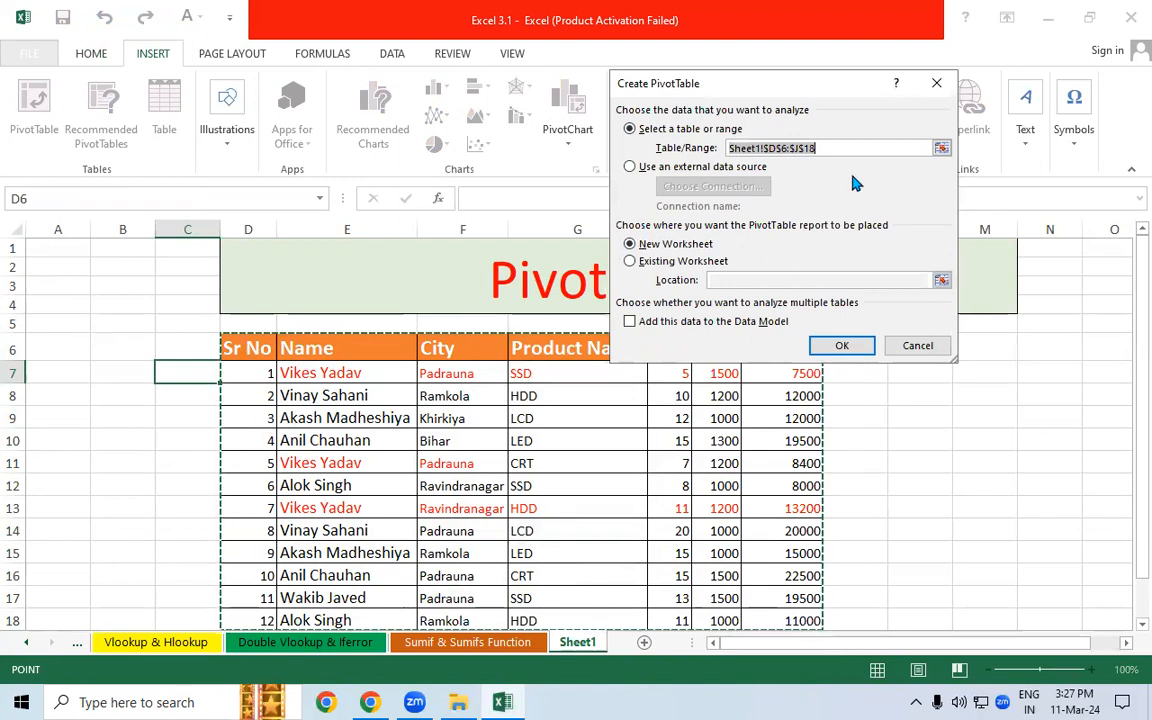
key(BackSpace)
drag(260, 342, 800, 433)
scroll(1126, 344, up, 2)
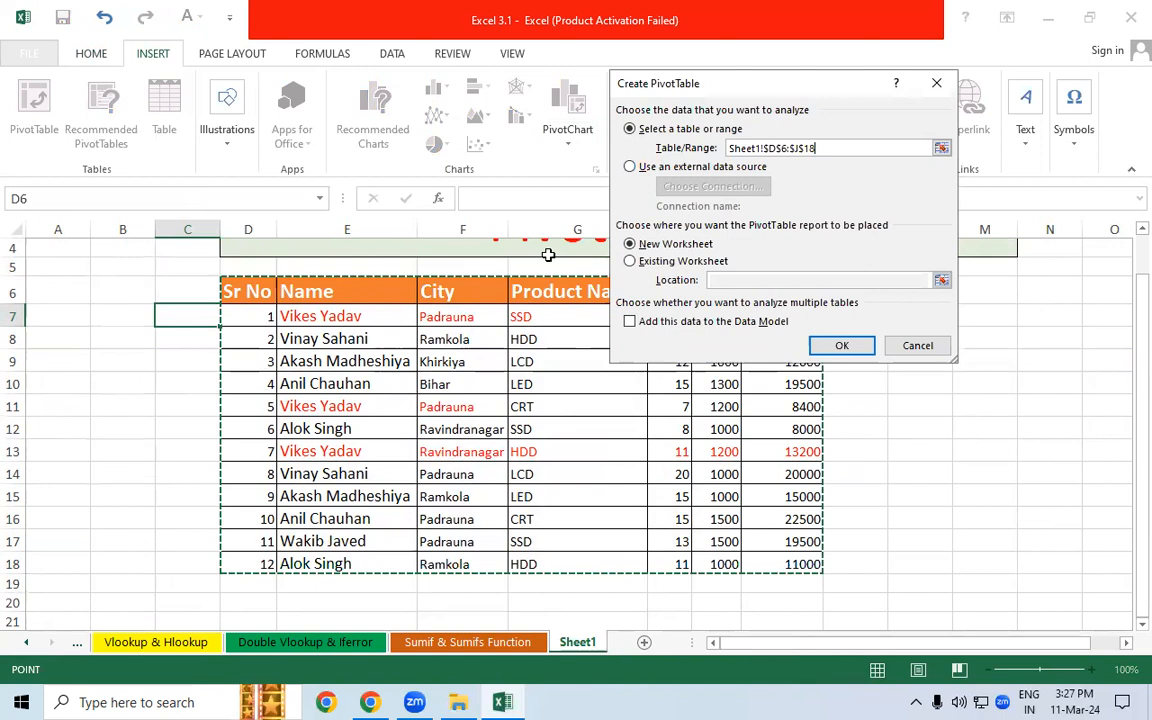
- Look through the existing connections offered for an external data source, cancel, and return to using a table or range
click(631, 167)
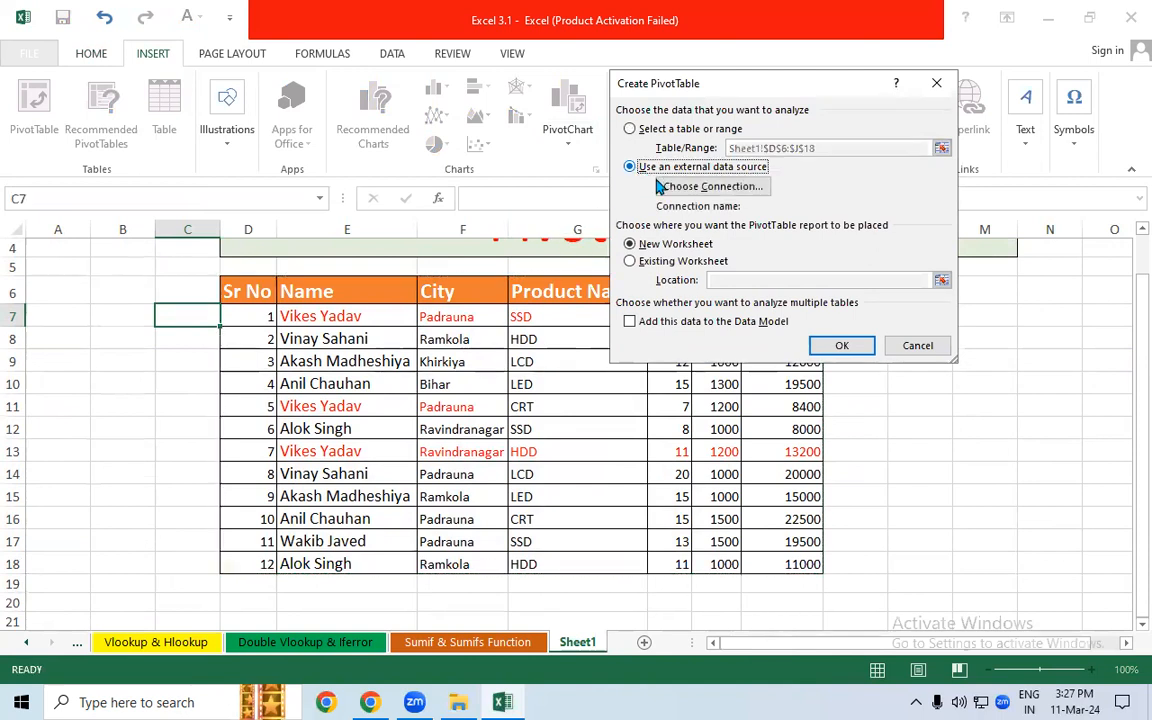
click(700, 188)
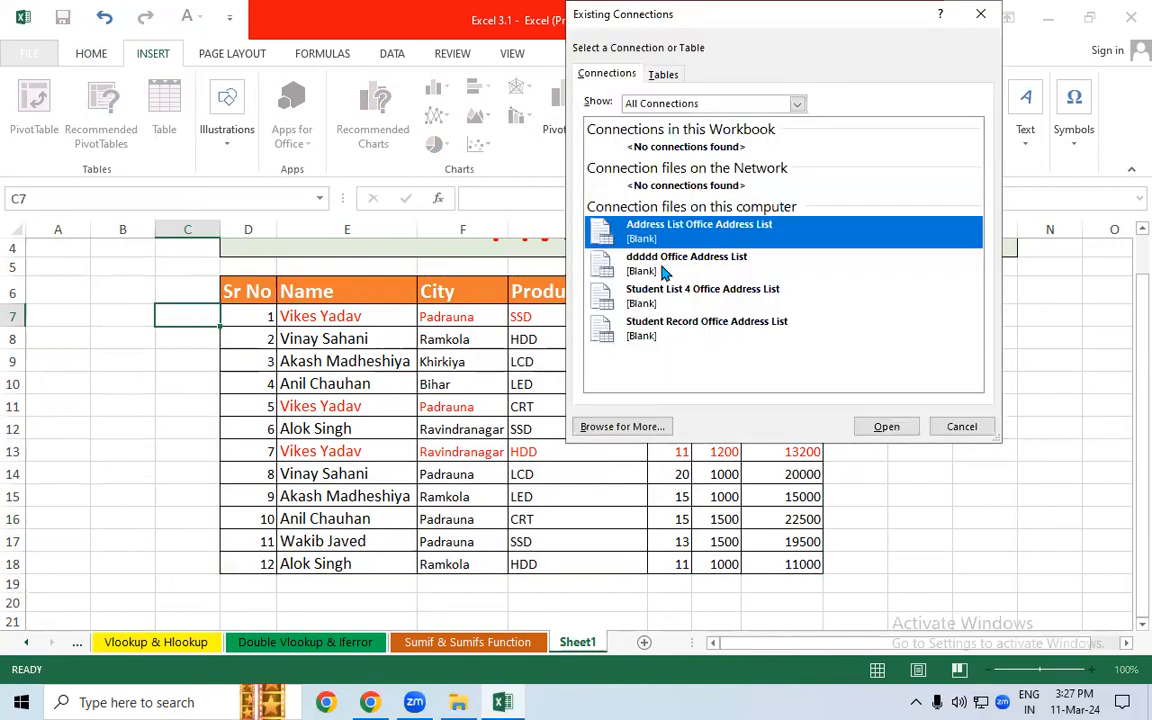
click(665, 270)
click(674, 300)
click(676, 334)
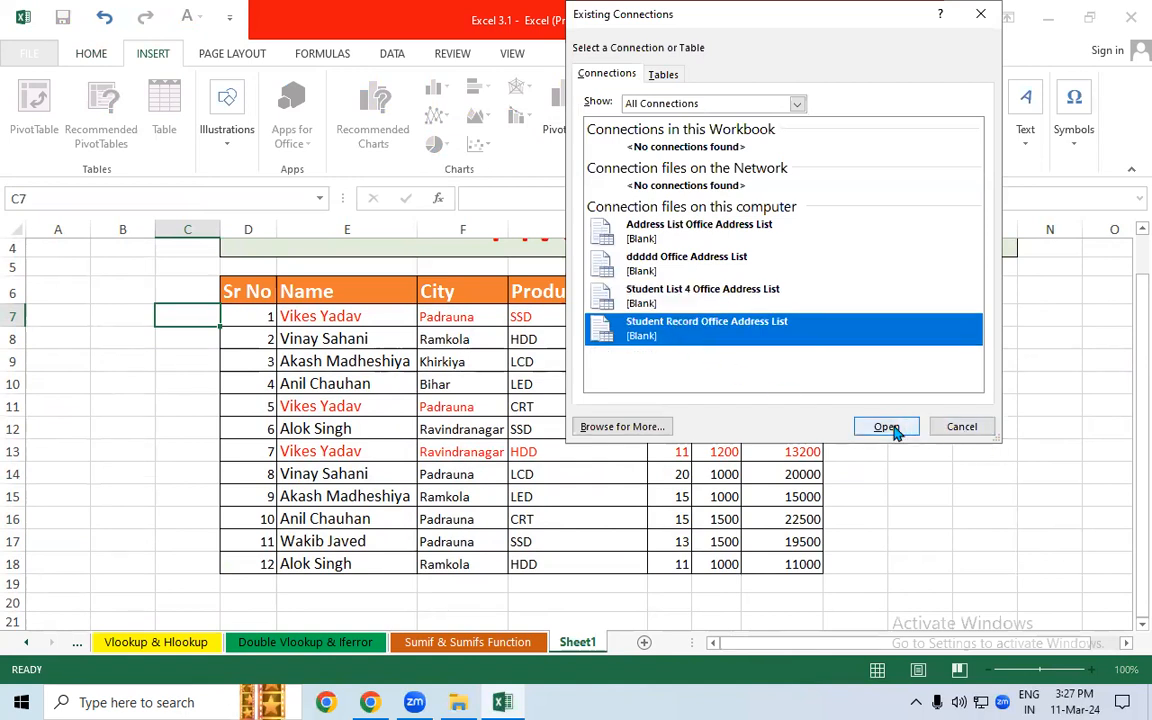
click(973, 35)
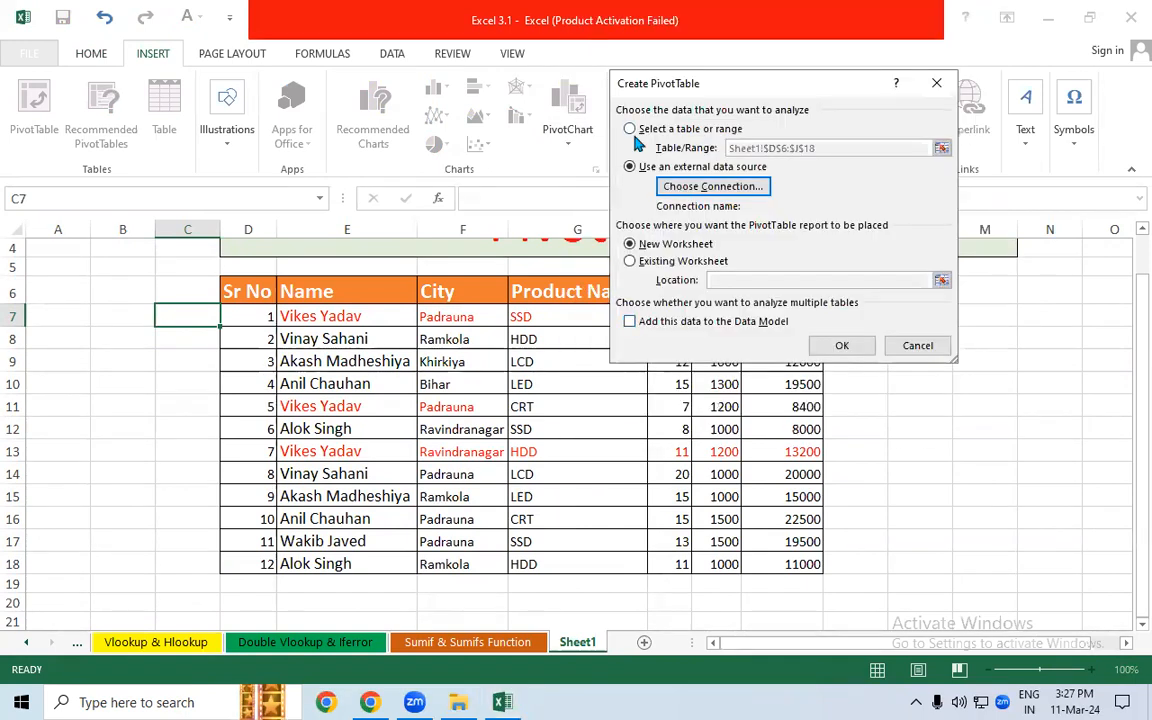
click(630, 129)
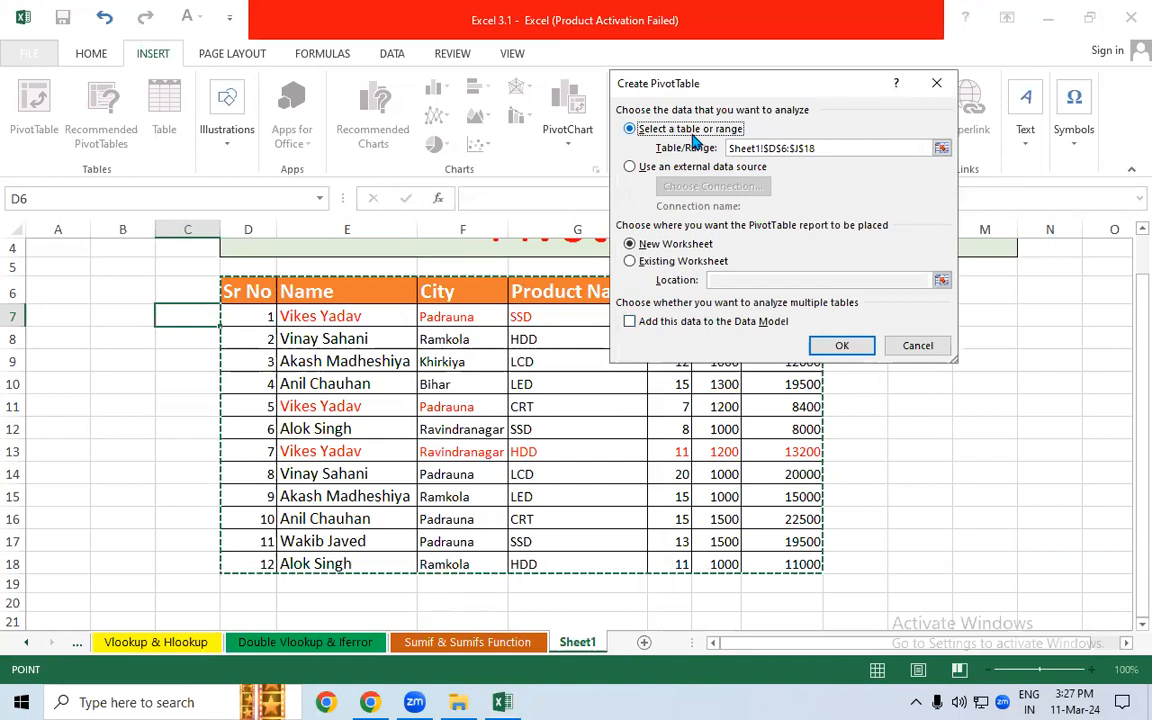
- Create a PivotTable on a new worksheet from the sales table Sheet1!$D$6:$J$18 and compare the new sheet with the source sheet
click(829, 147)
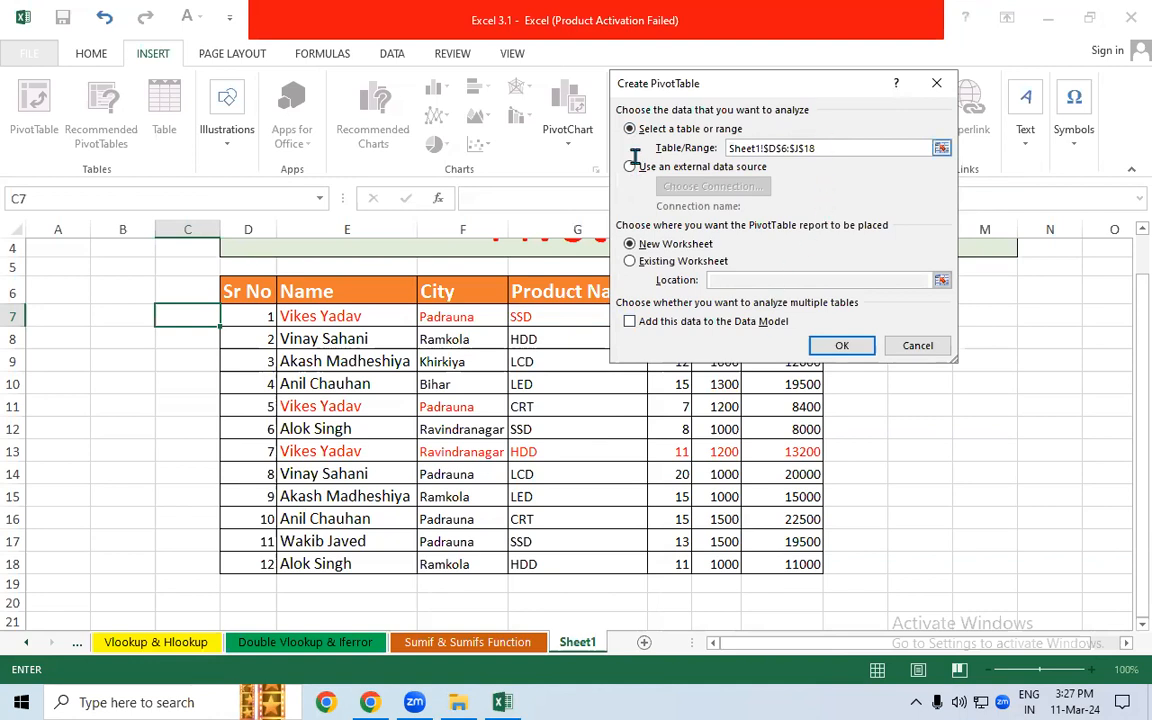
drag(270, 296, 775, 558)
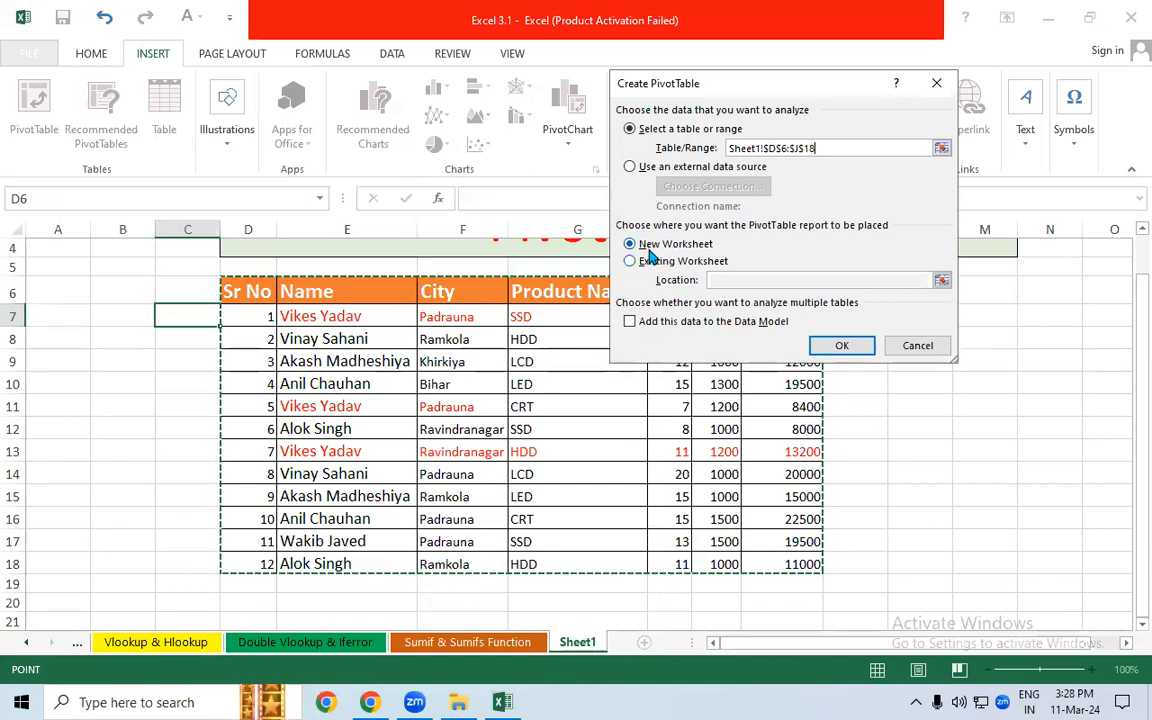
click(842, 345)
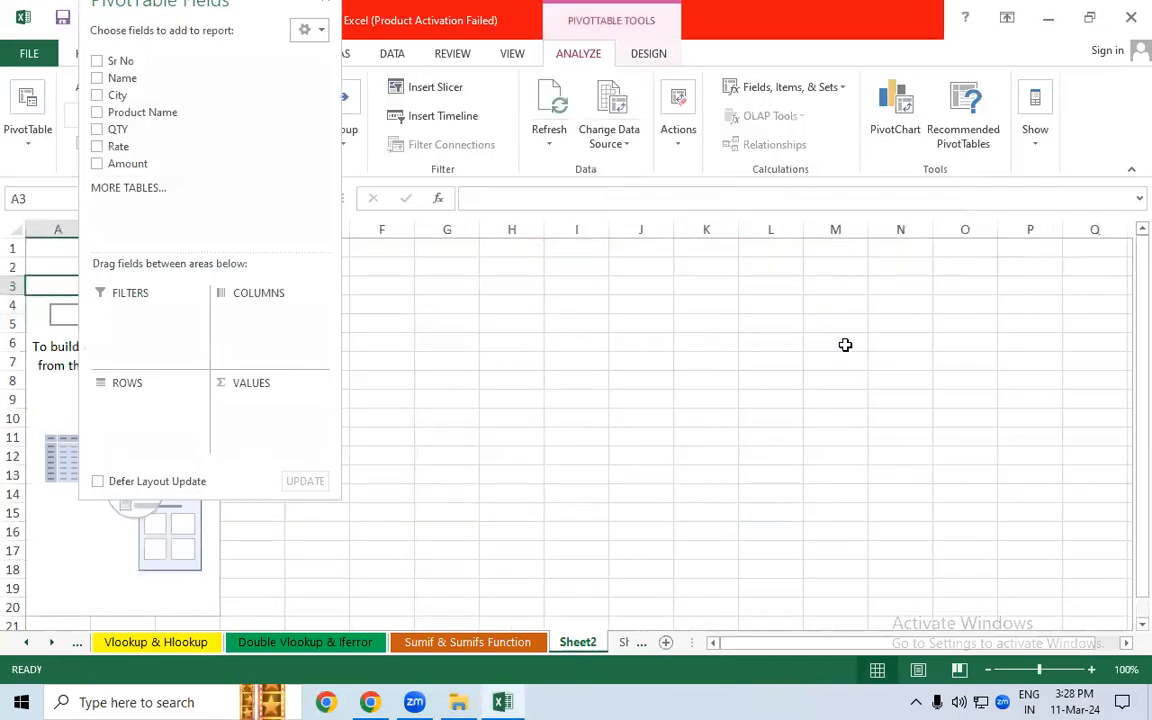
drag(152, 8, 866, 110)
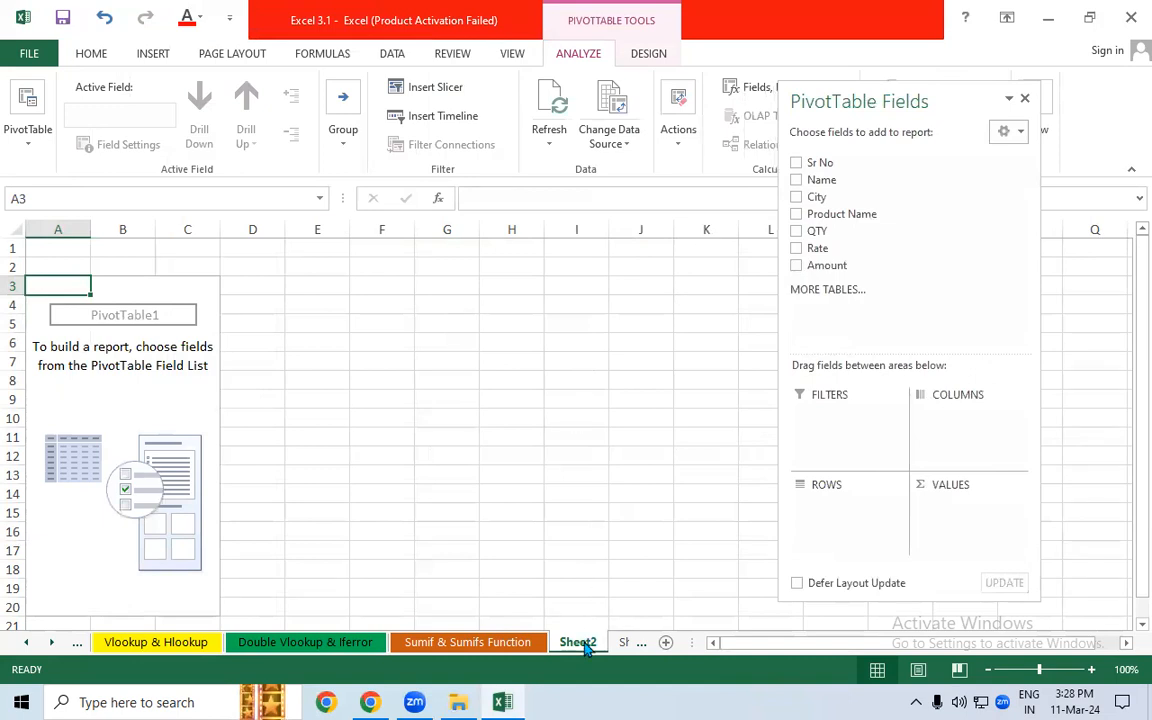
click(627, 644)
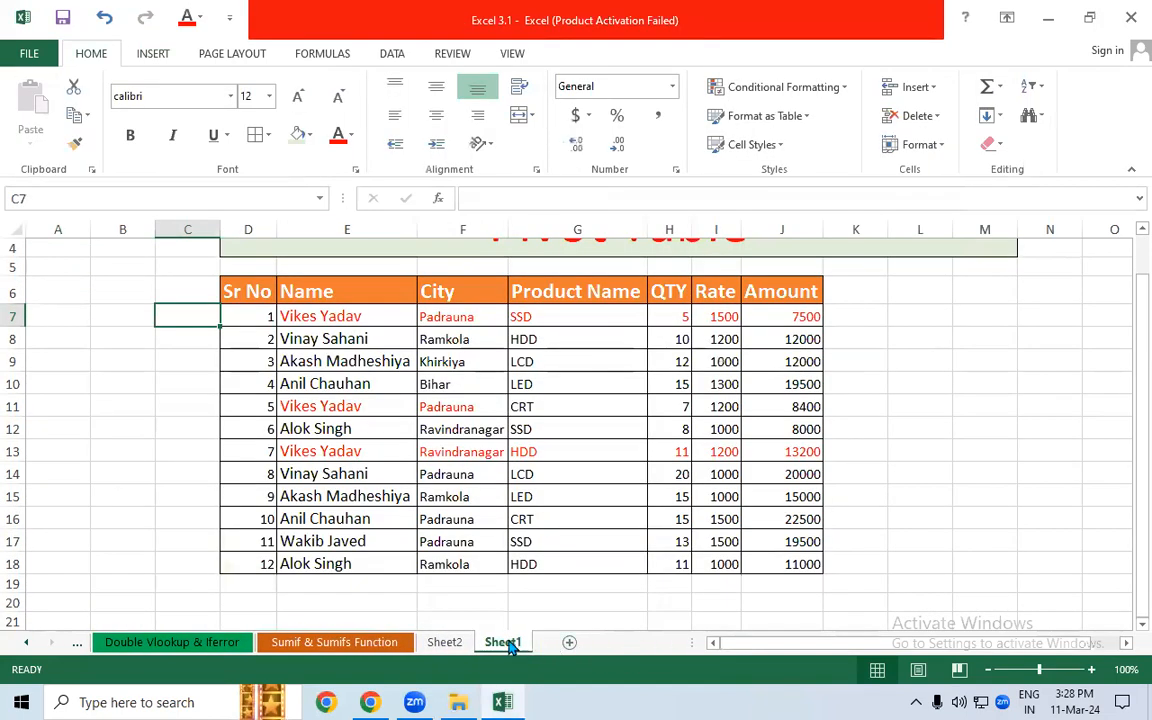
click(447, 644)
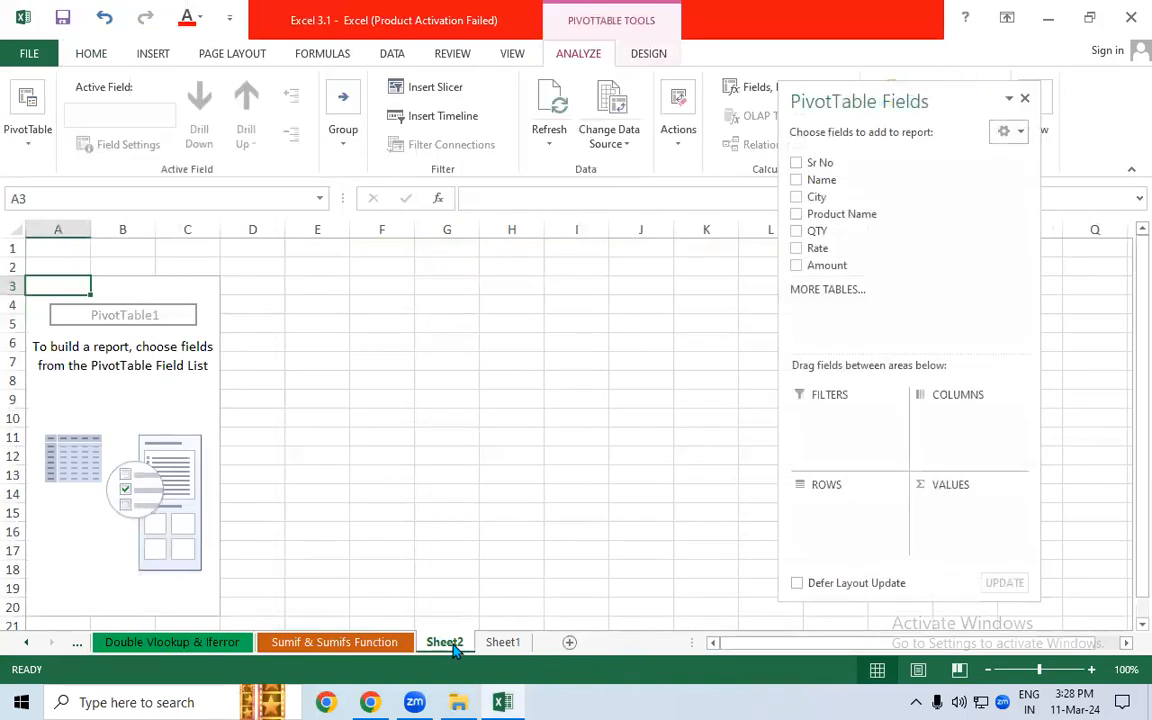
click(166, 401)
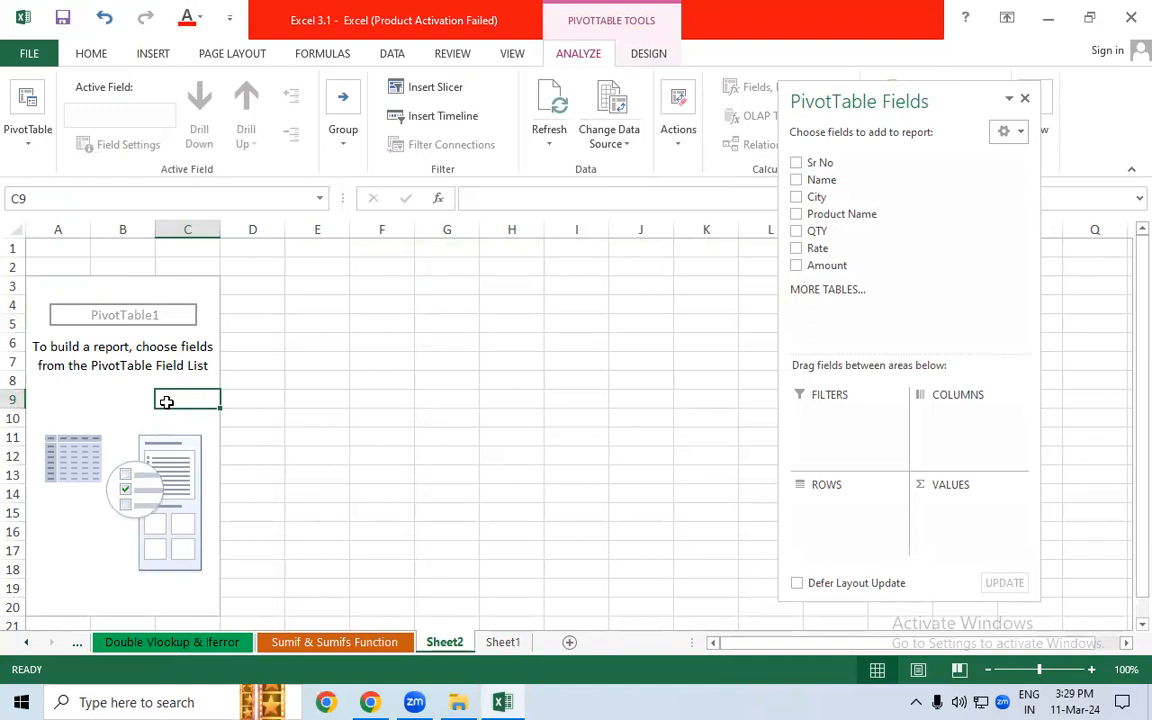
- Create a second PivotTable from the sales table D6:J18 on Sheet1, placed on the existing worksheet at Sheet1!$B$21
click(505, 644)
drag(255, 285, 765, 565)
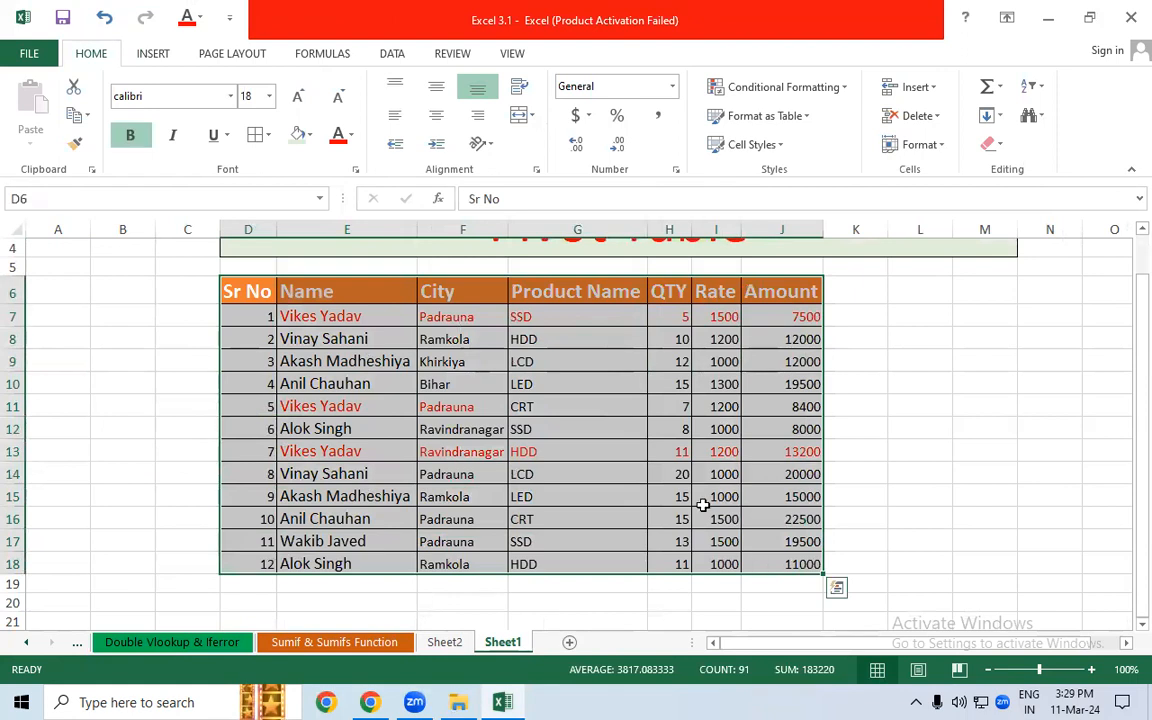
click(152, 54)
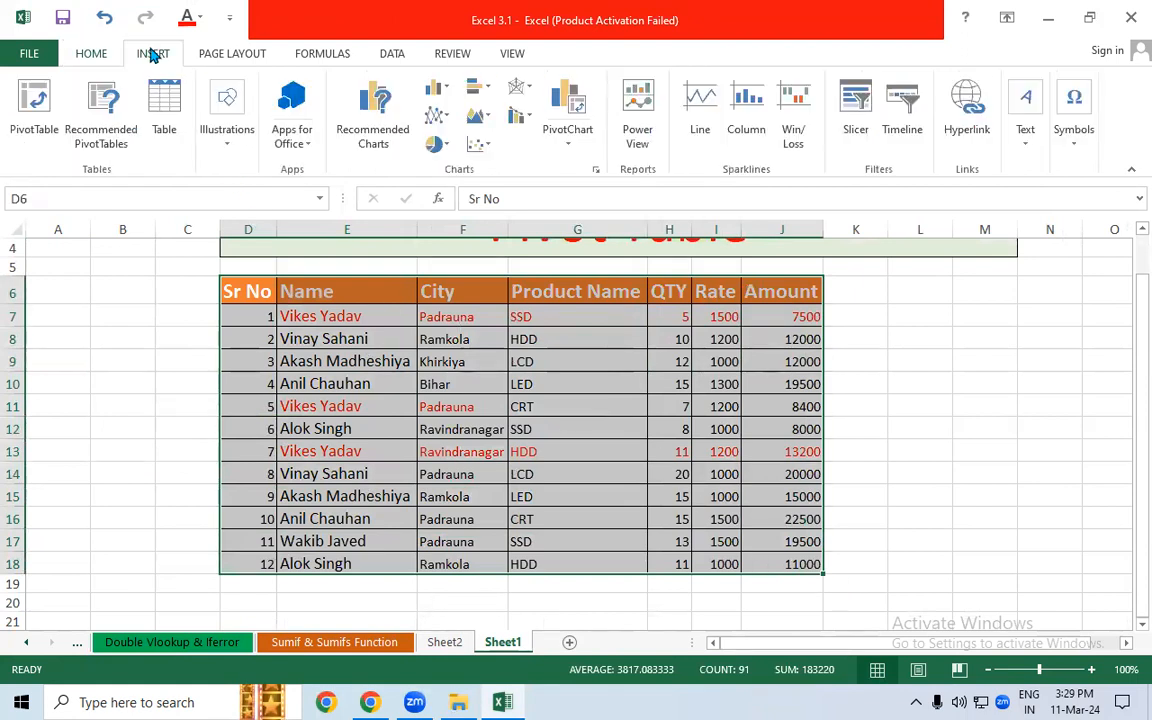
click(40, 97)
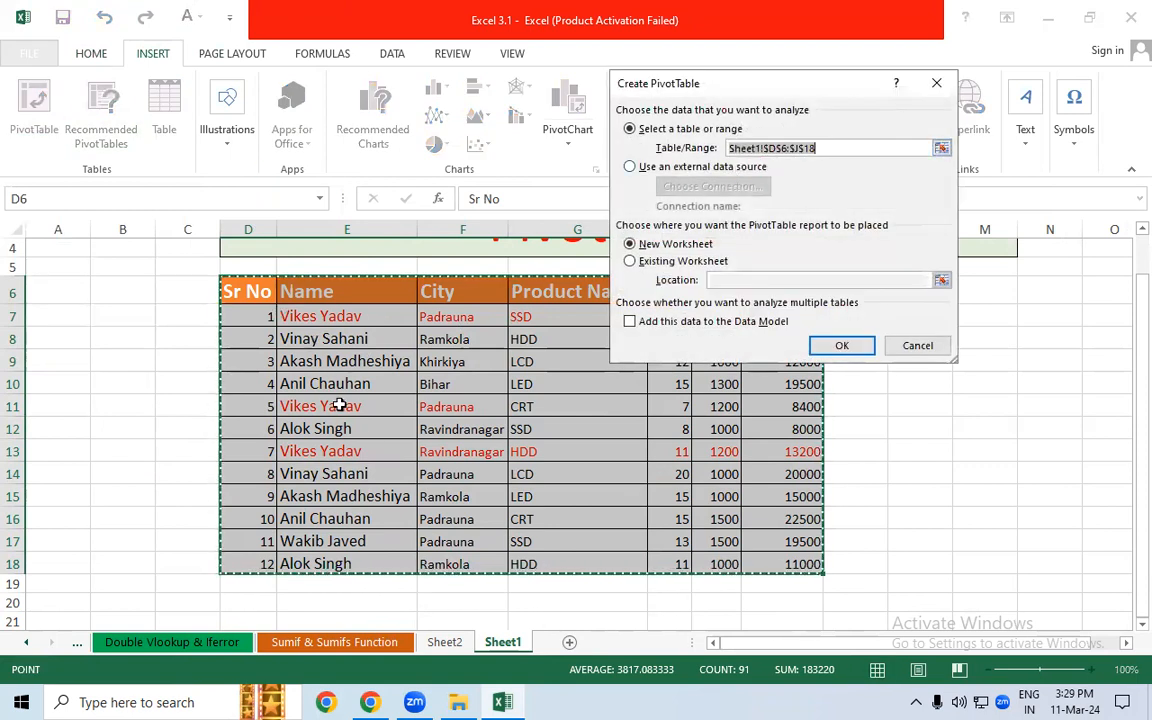
click(674, 262)
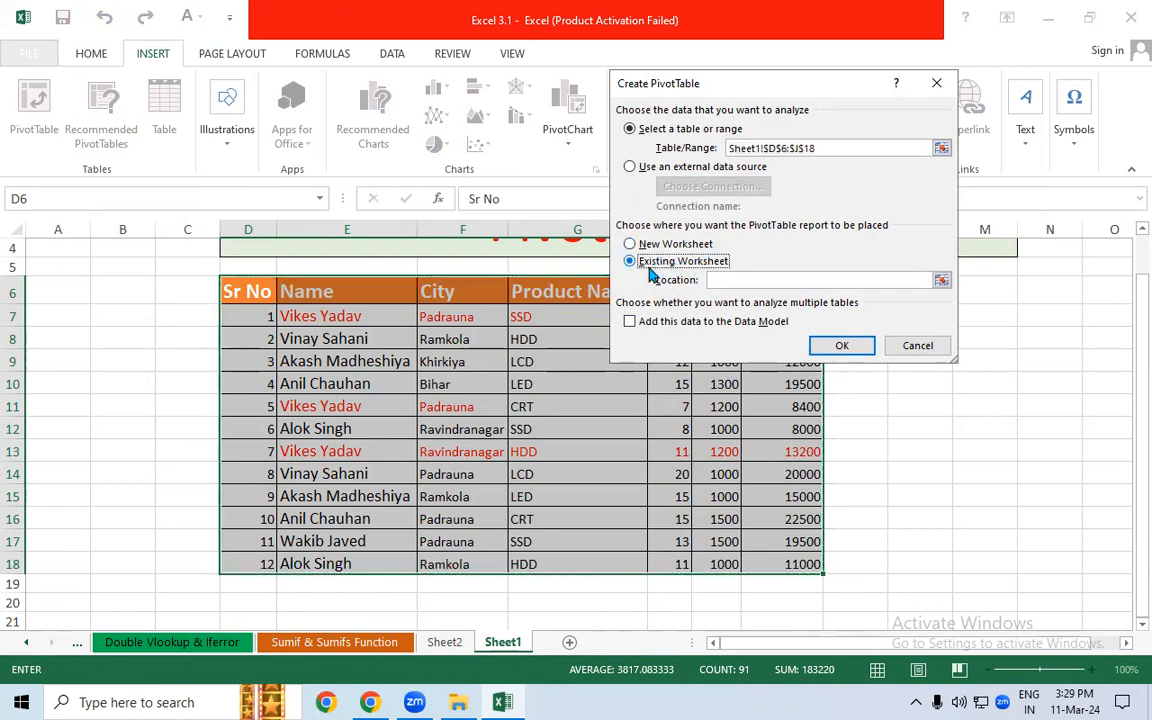
click(721, 279)
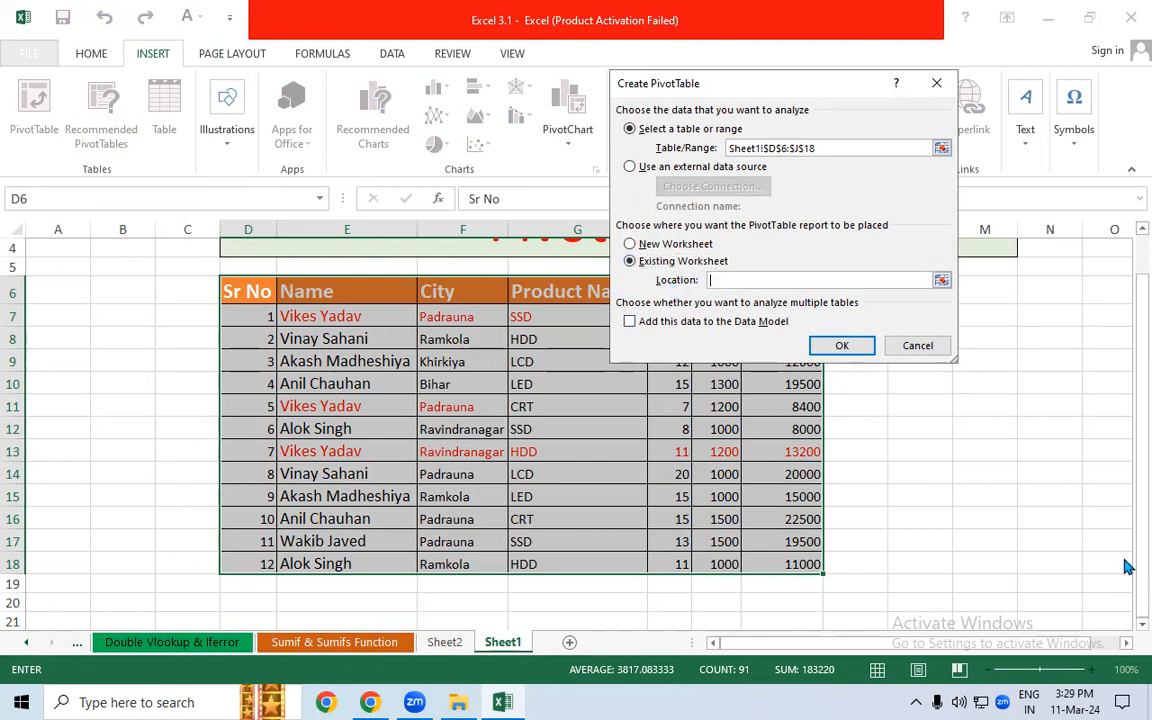
scroll(1128, 614, up, 1)
scroll(712, 558, down, 3)
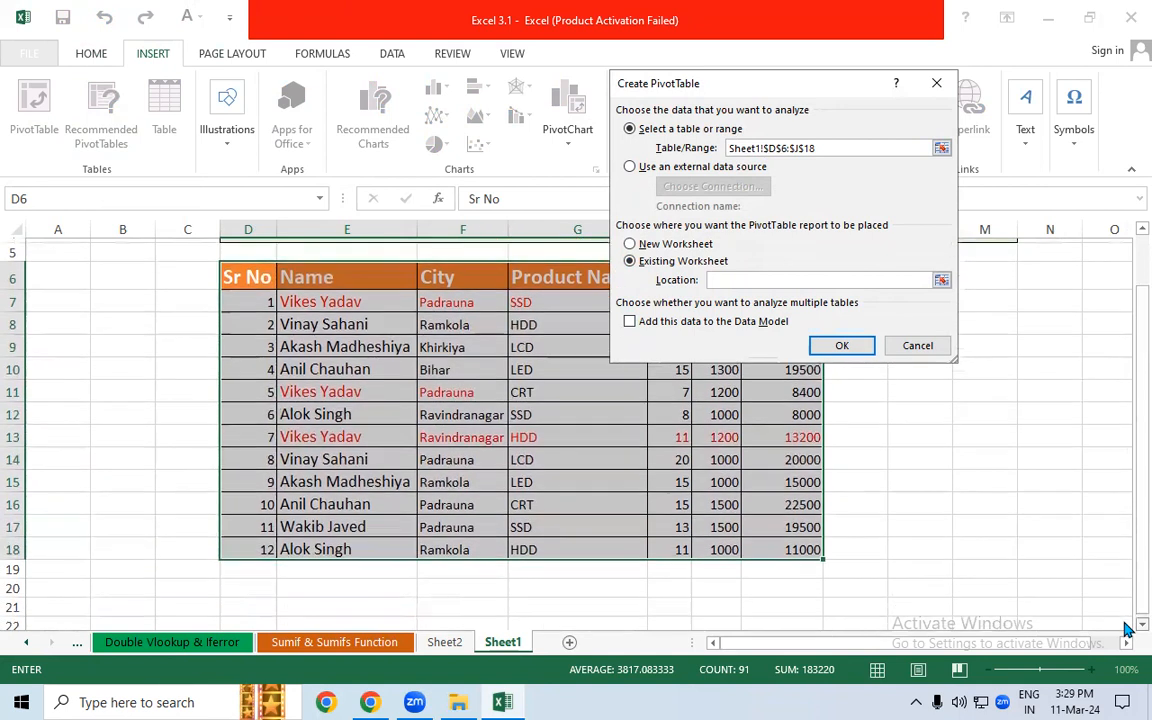
click(58, 466)
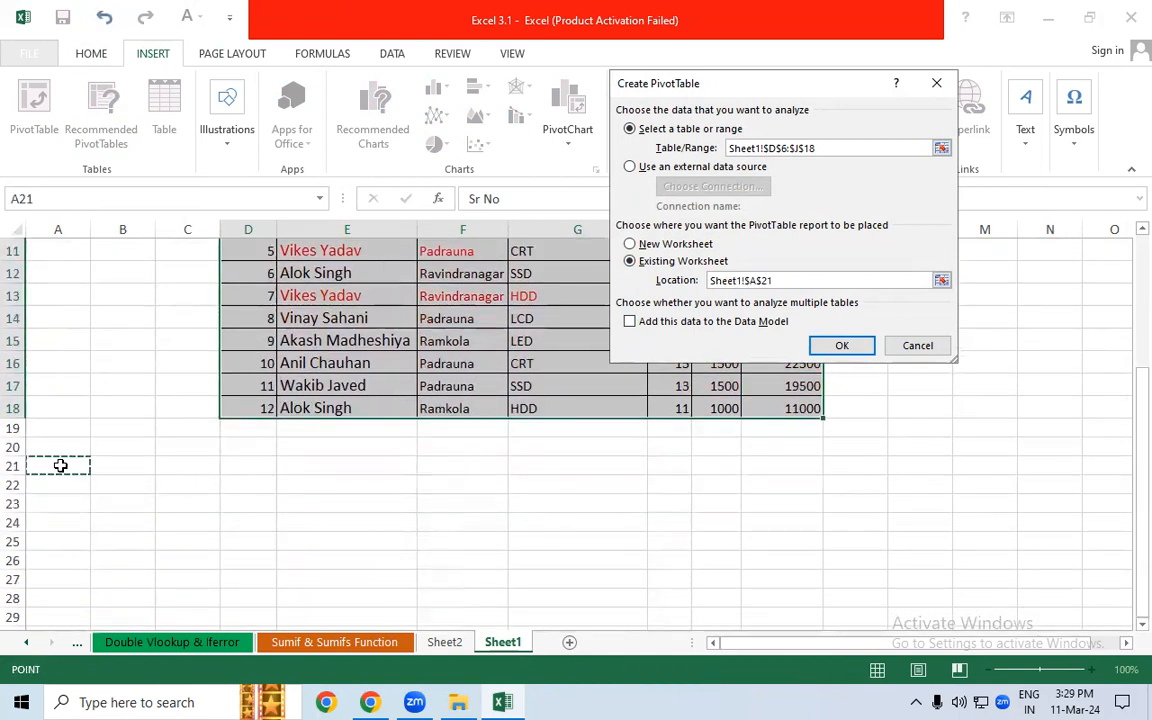
click(138, 469)
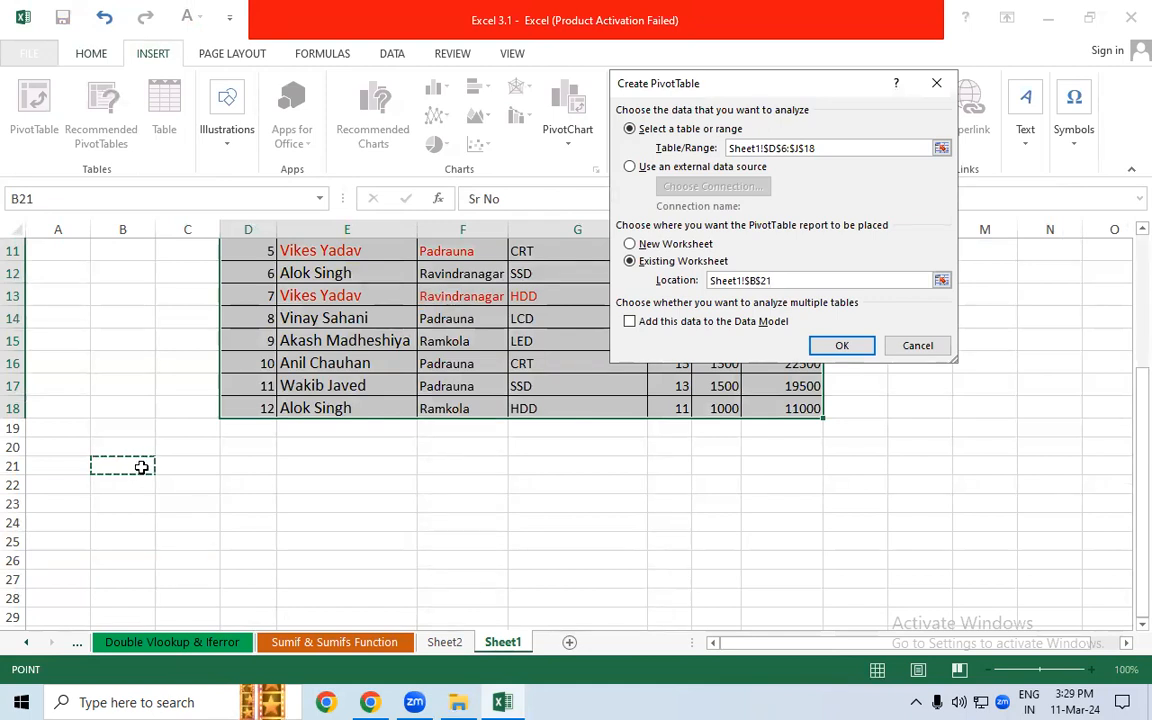
click(842, 346)
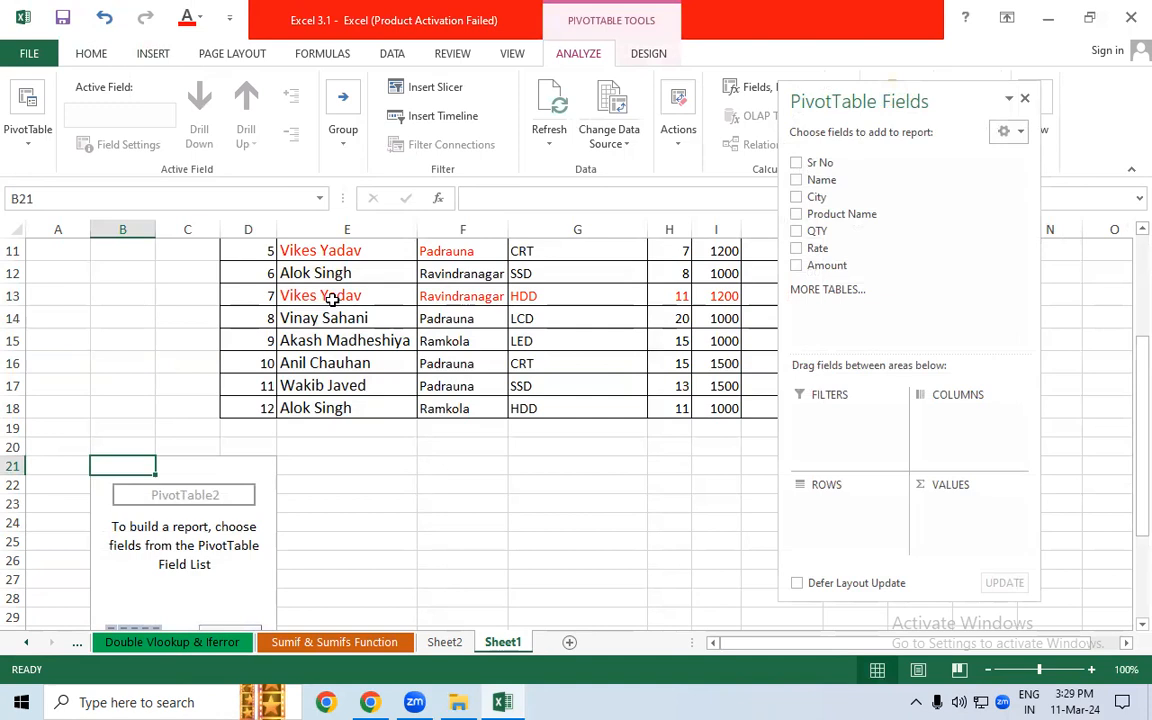
- Move the PivotTable field list clear of the sales table and add the Sr No field to the PivotTable at B21
drag(868, 110, 802, 252)
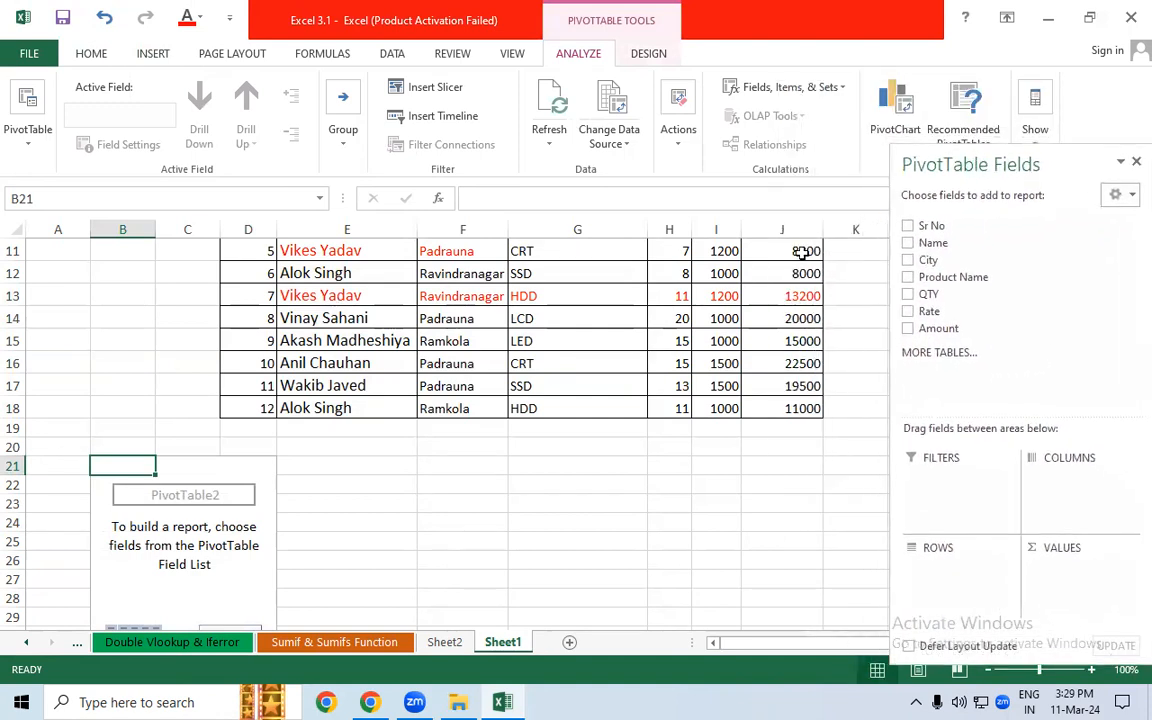
click(476, 470)
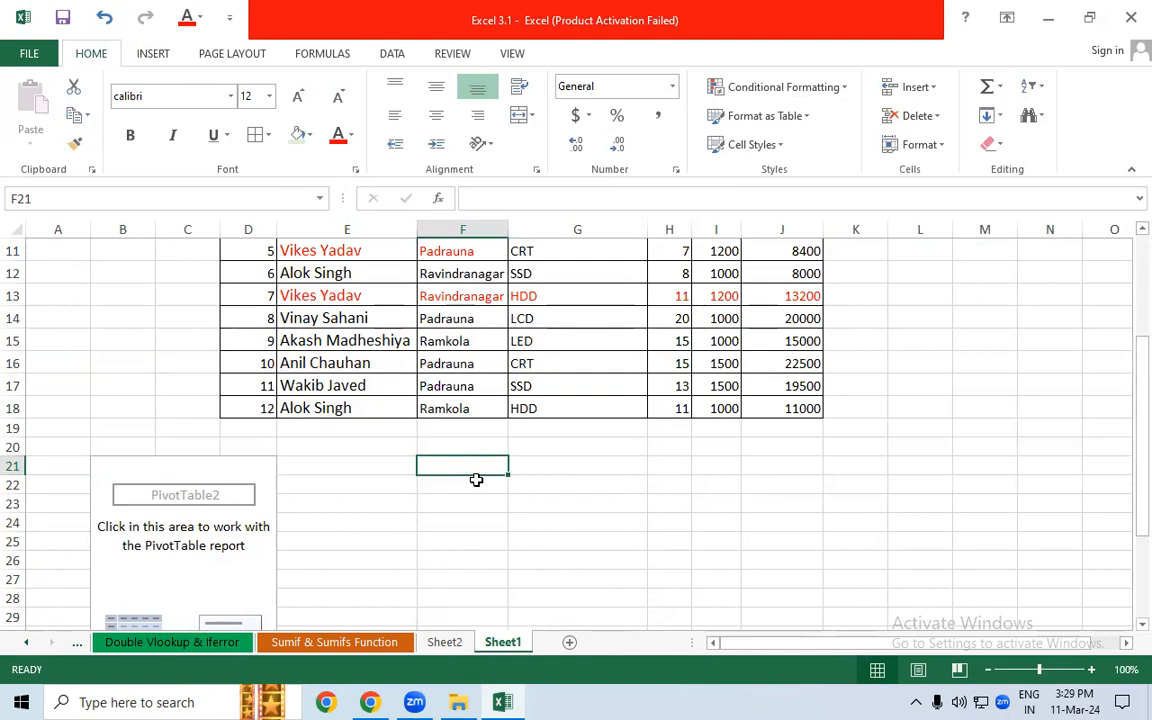
click(258, 528)
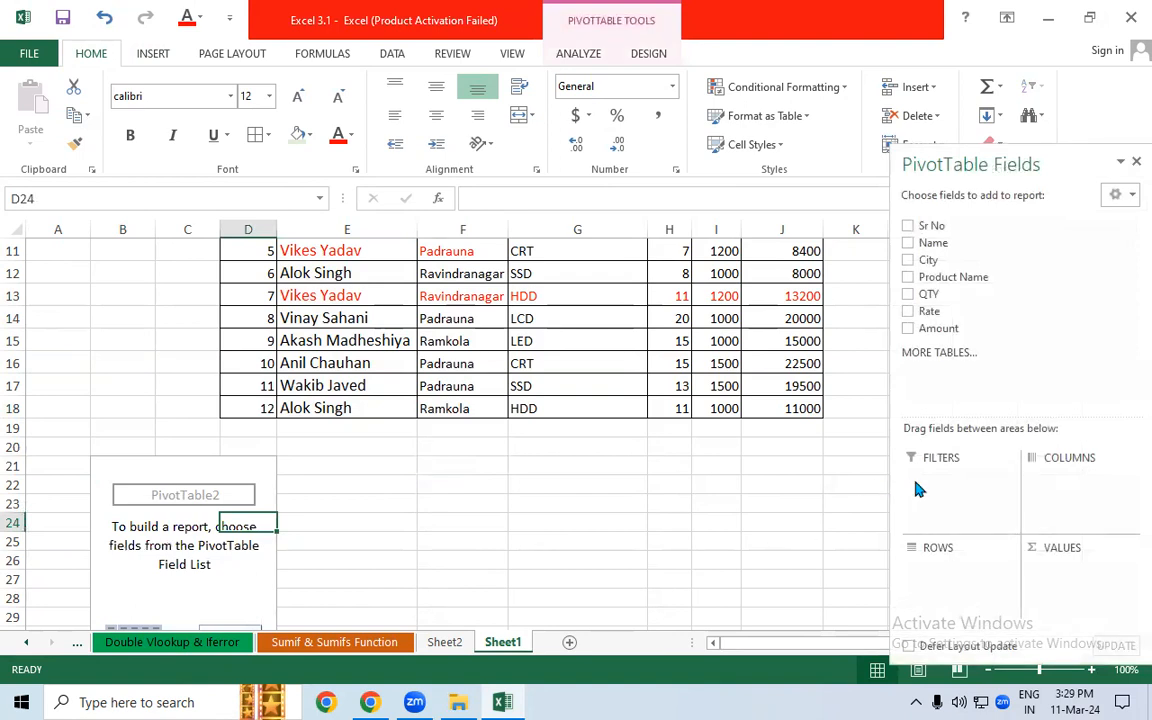
click(910, 228)
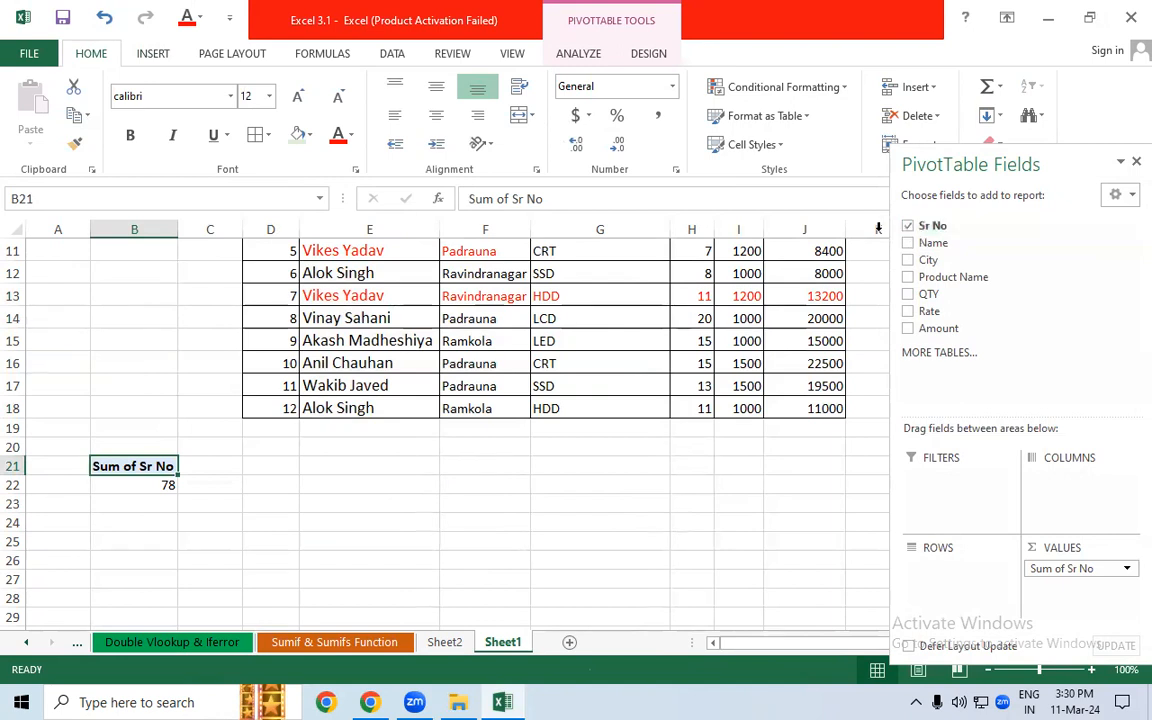
click(487, 78)
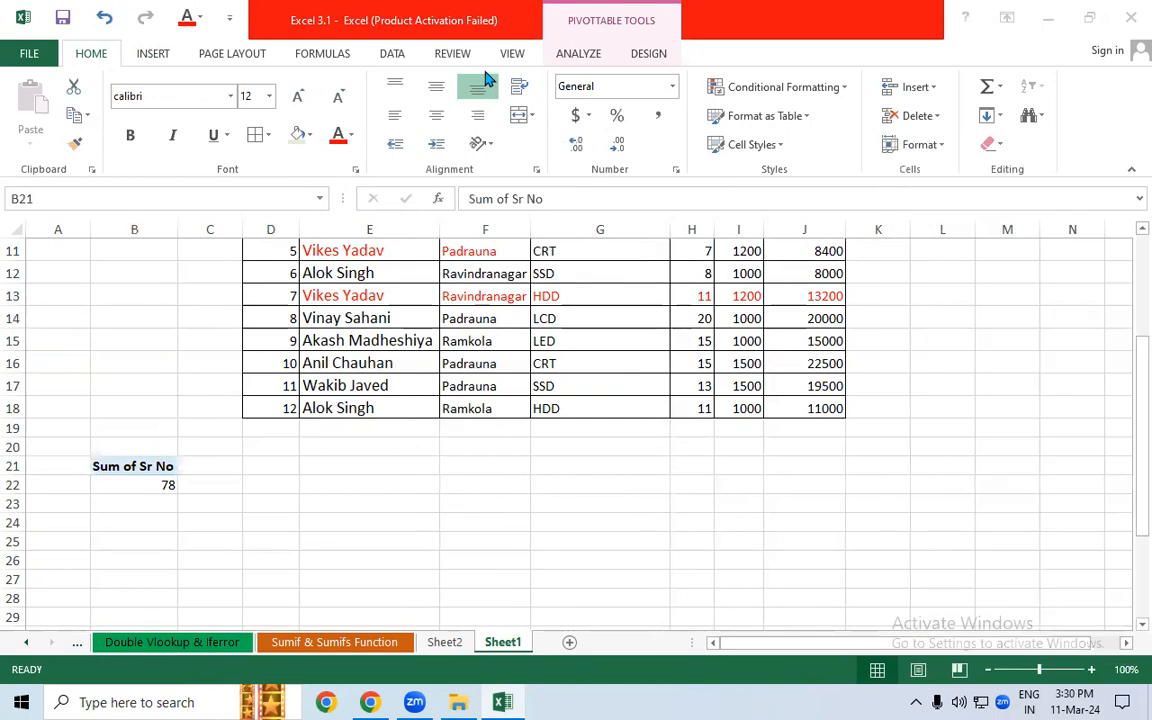
mouse_move(152, 451)
mouse_down()
mouse_move(103, 463)
mouse_move(97, 480)
mouse_move(135, 508)
mouse_move(216, 484)
mouse_move(172, 442)
mouse_move(146, 450)
mouse_up()
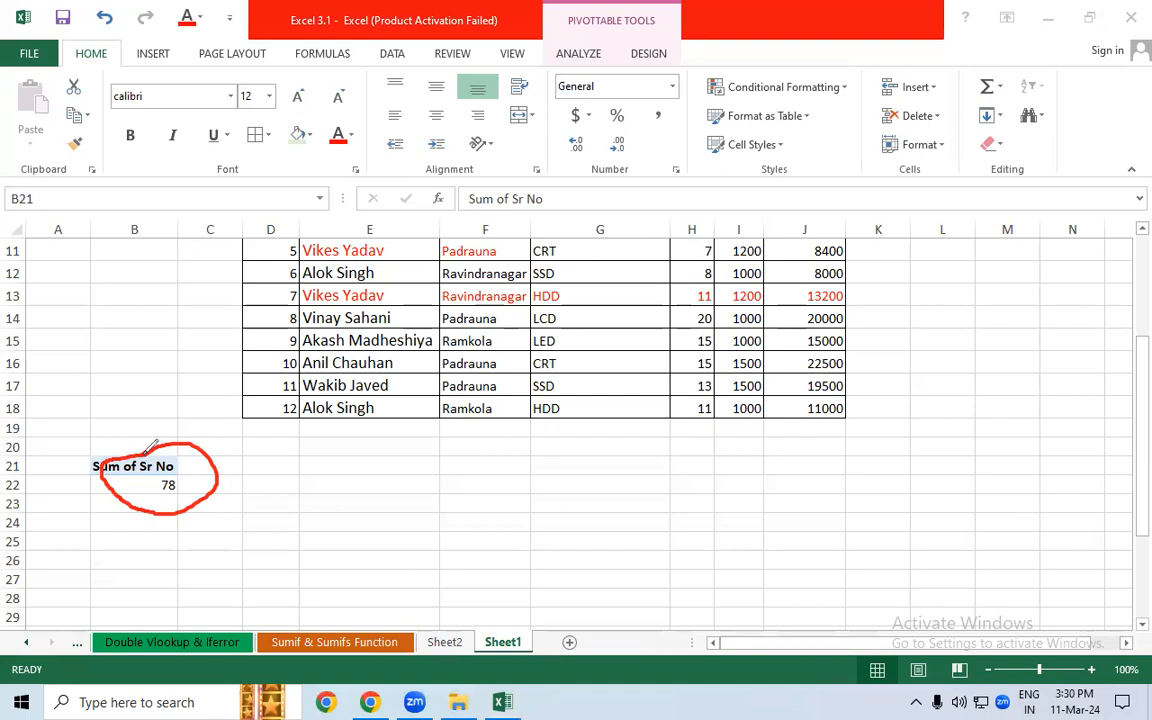
click(90, 460)
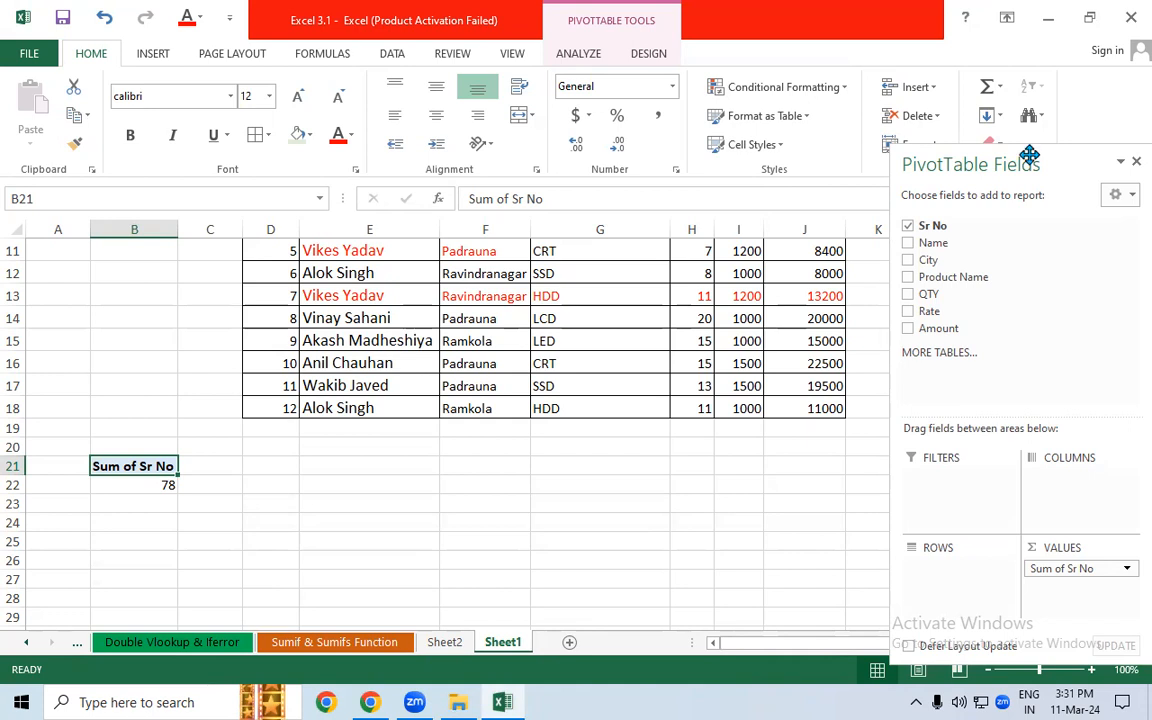
- Move the Sr No field from Values through the Columns and Rows areas, ending with it in the Filters area
drag(1039, 567, 1050, 478)
drag(174, 485, 1005, 487)
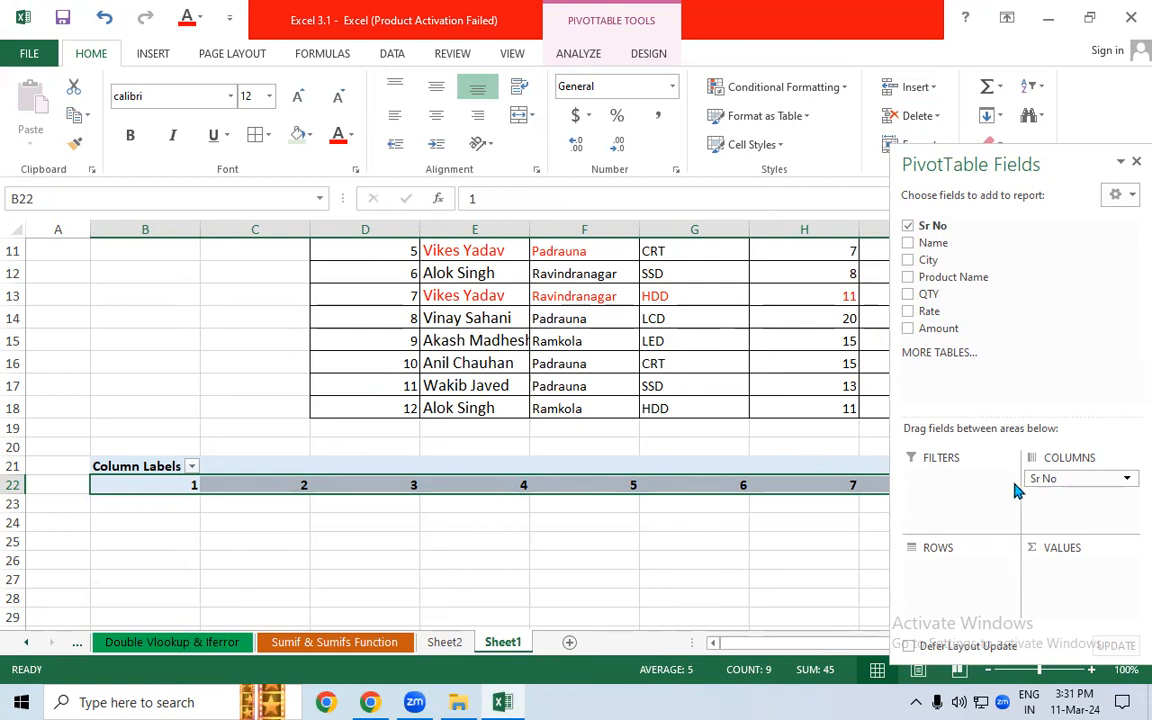
drag(1049, 478, 934, 586)
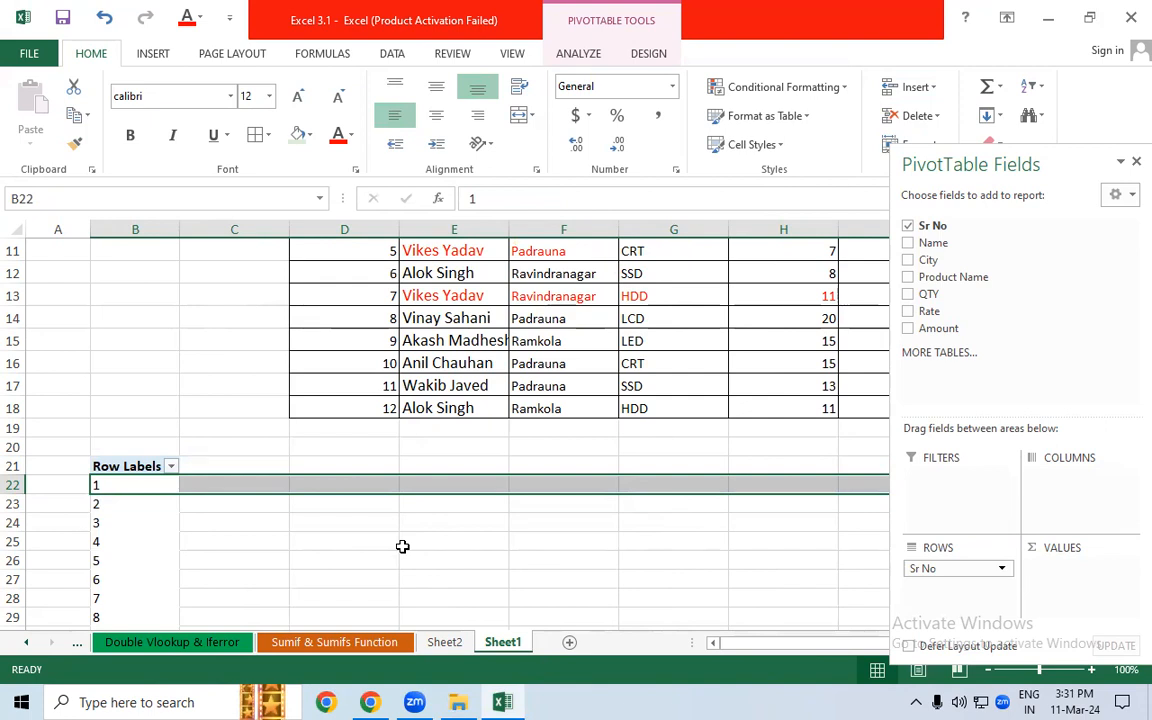
drag(922, 568, 919, 523)
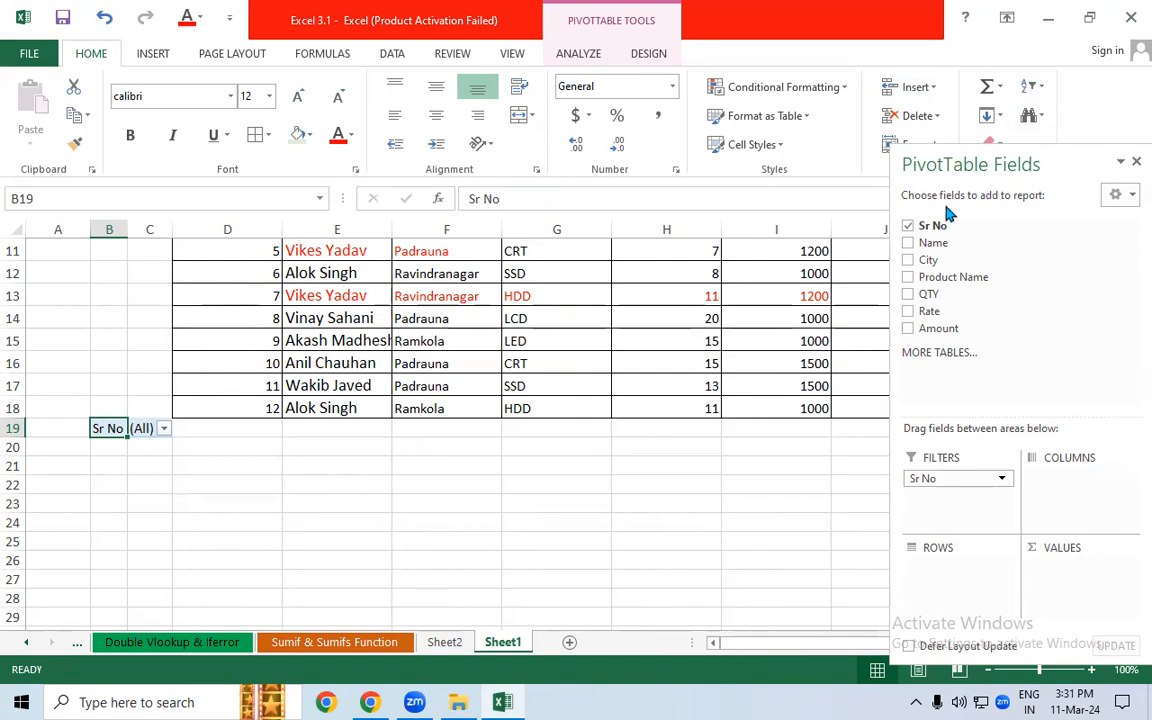
- Add Name, City and Product Name as row fields and QTY, Rate and Amount as summed values to the PivotTable
click(908, 243)
click(908, 260)
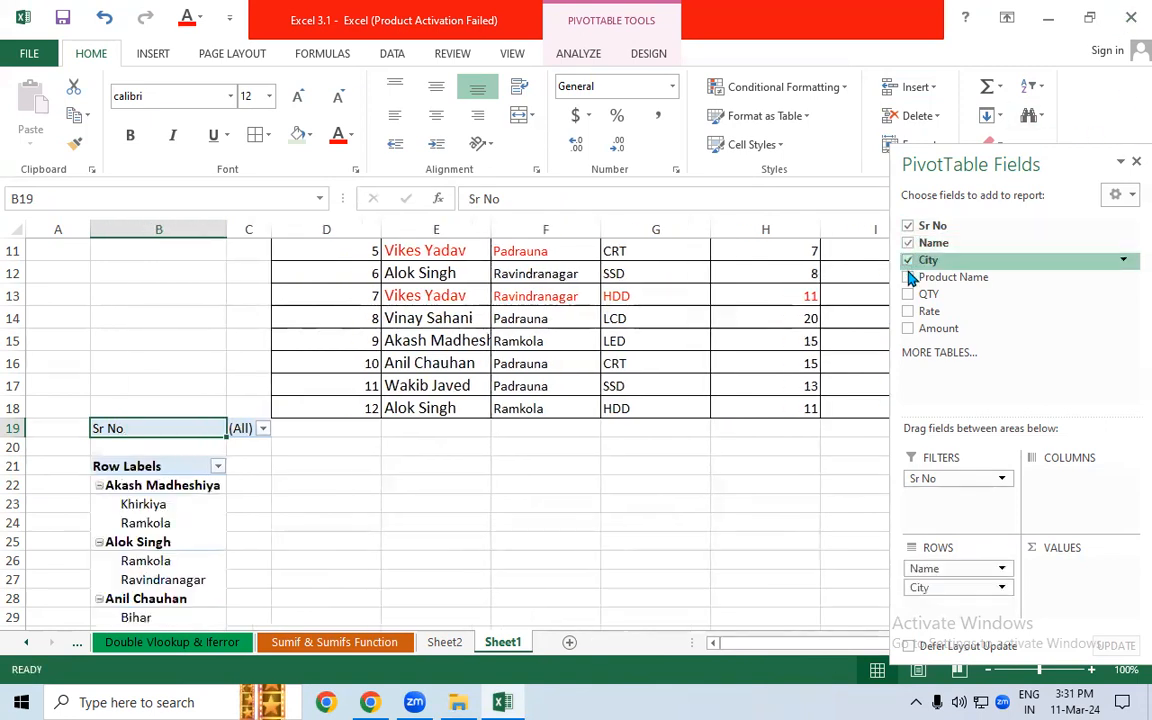
click(908, 277)
click(908, 295)
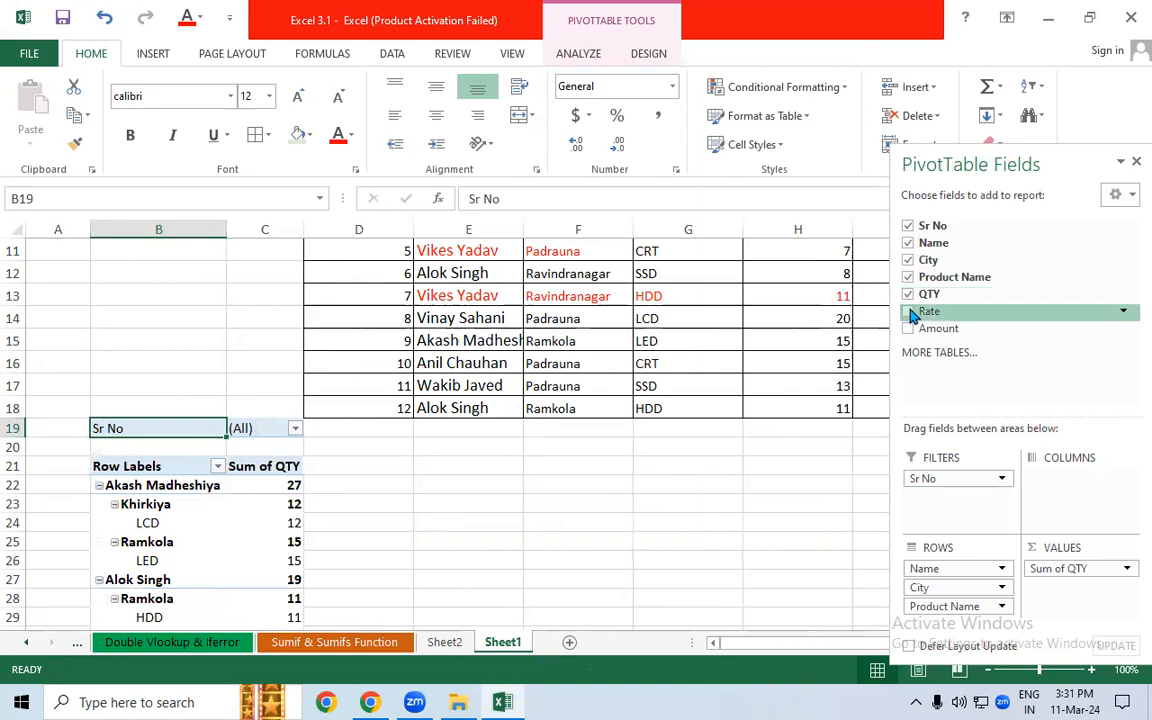
click(908, 311)
click(908, 328)
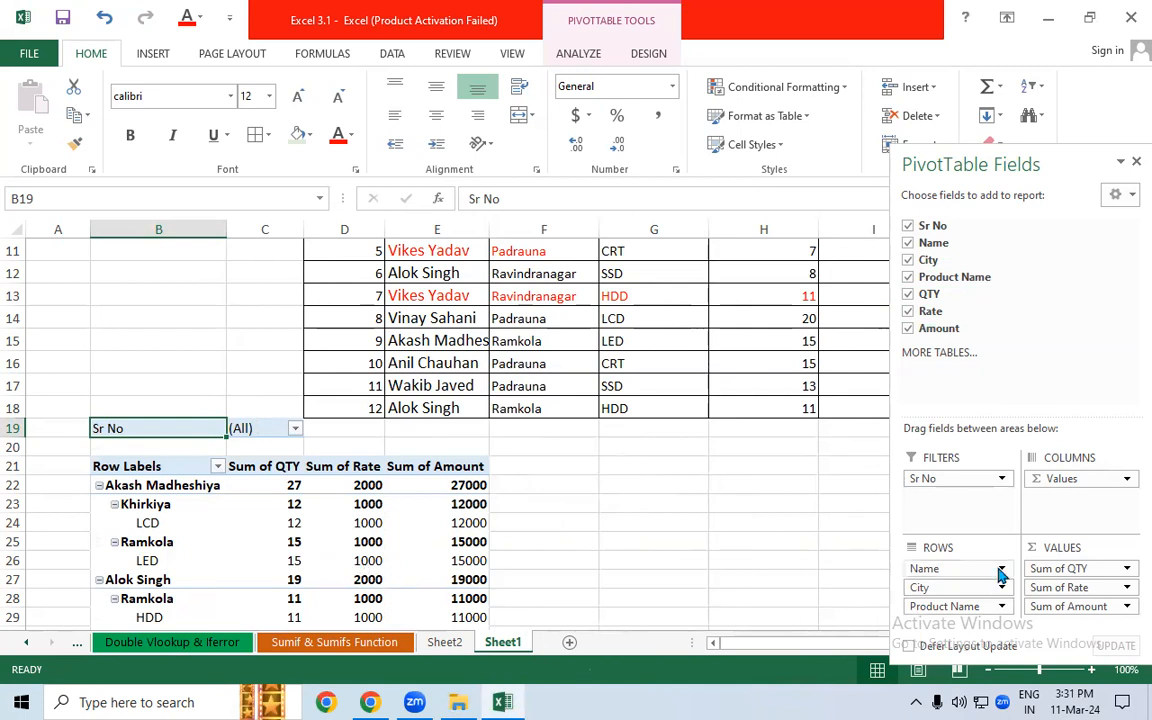
- Examine the first person's group in the PivotTable, including its cities, products, and quantity, rate and amount totals
drag(967, 145, 904, 132)
drag(1138, 340, 1129, 443)
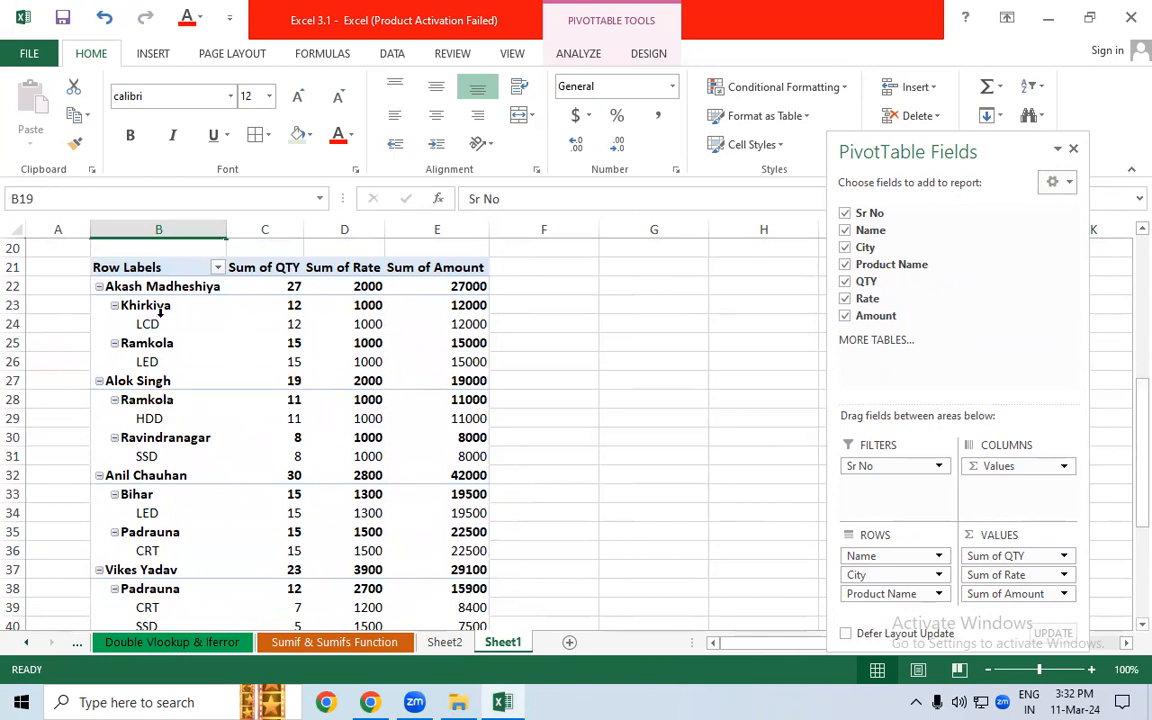
drag(148, 310, 157, 365)
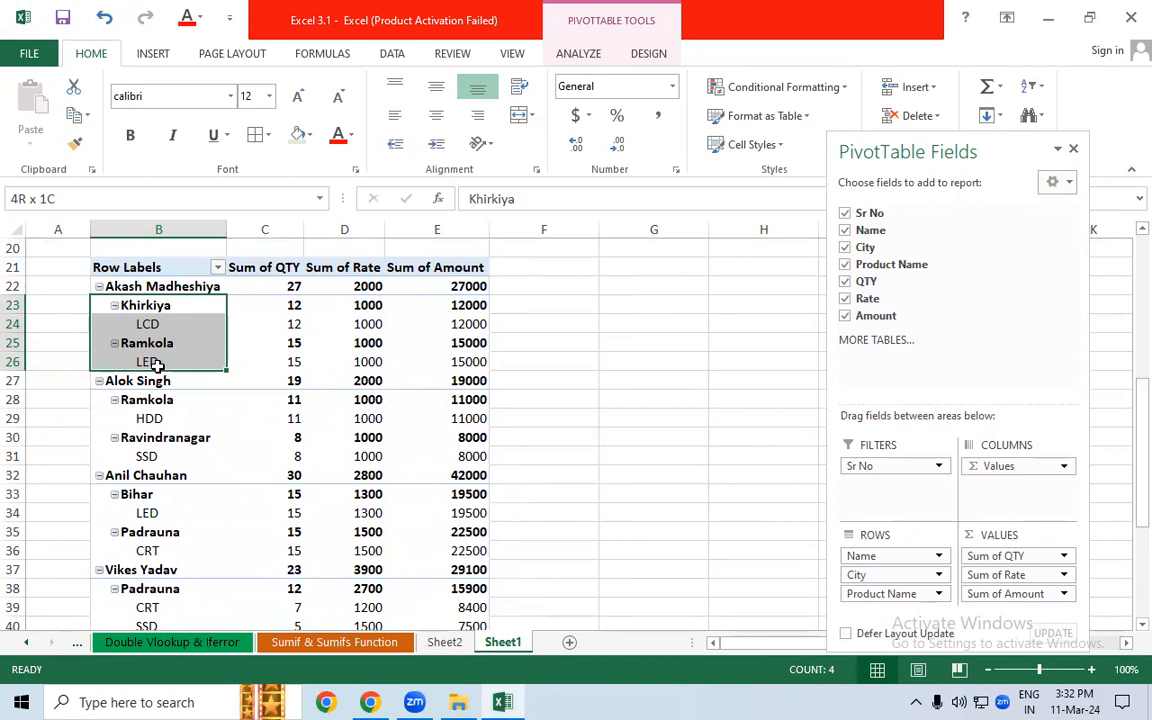
drag(157, 365, 357, 363)
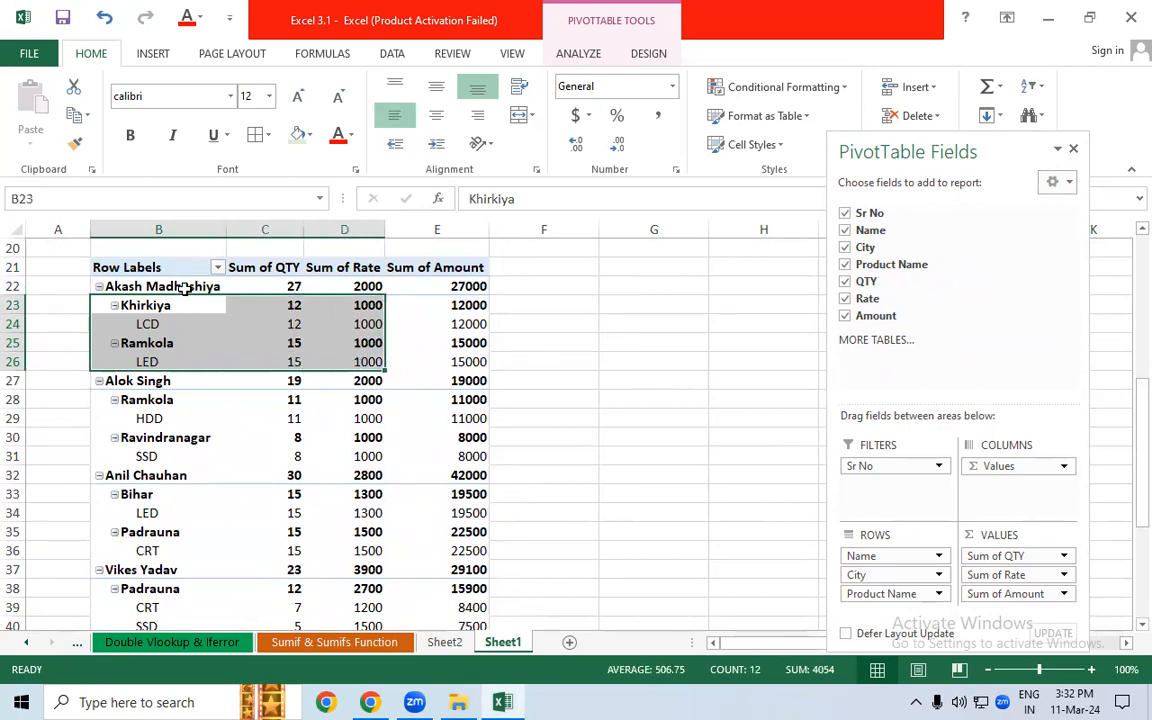
click(296, 283)
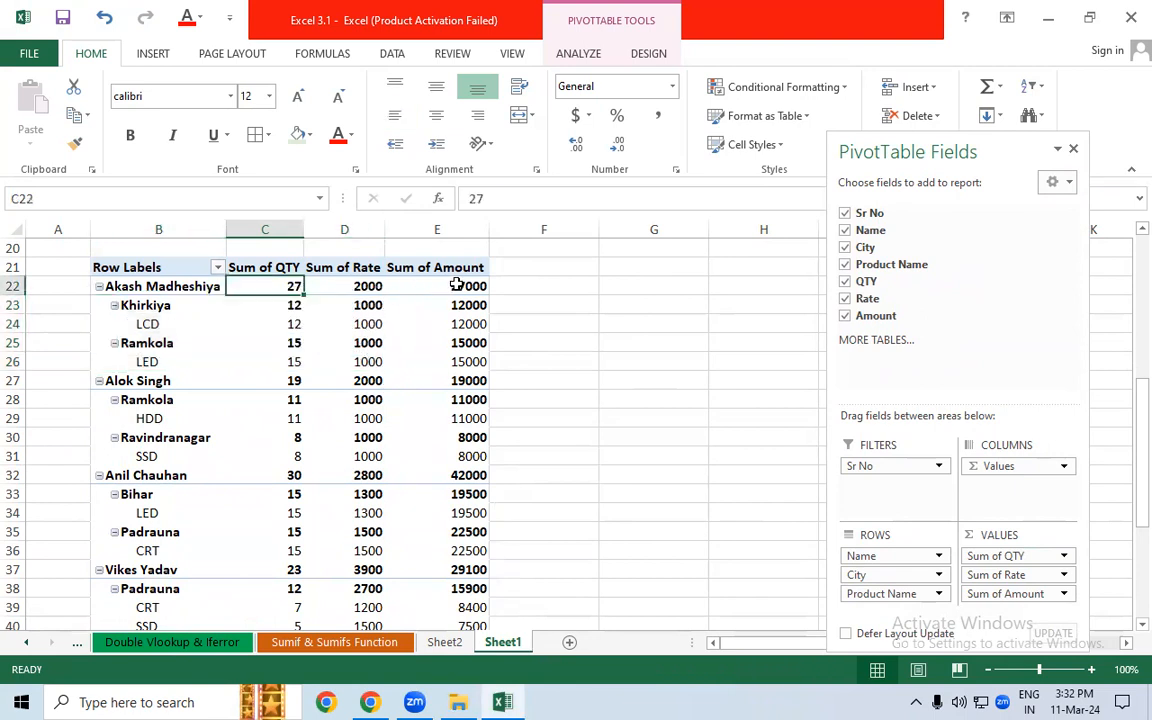
click(455, 285)
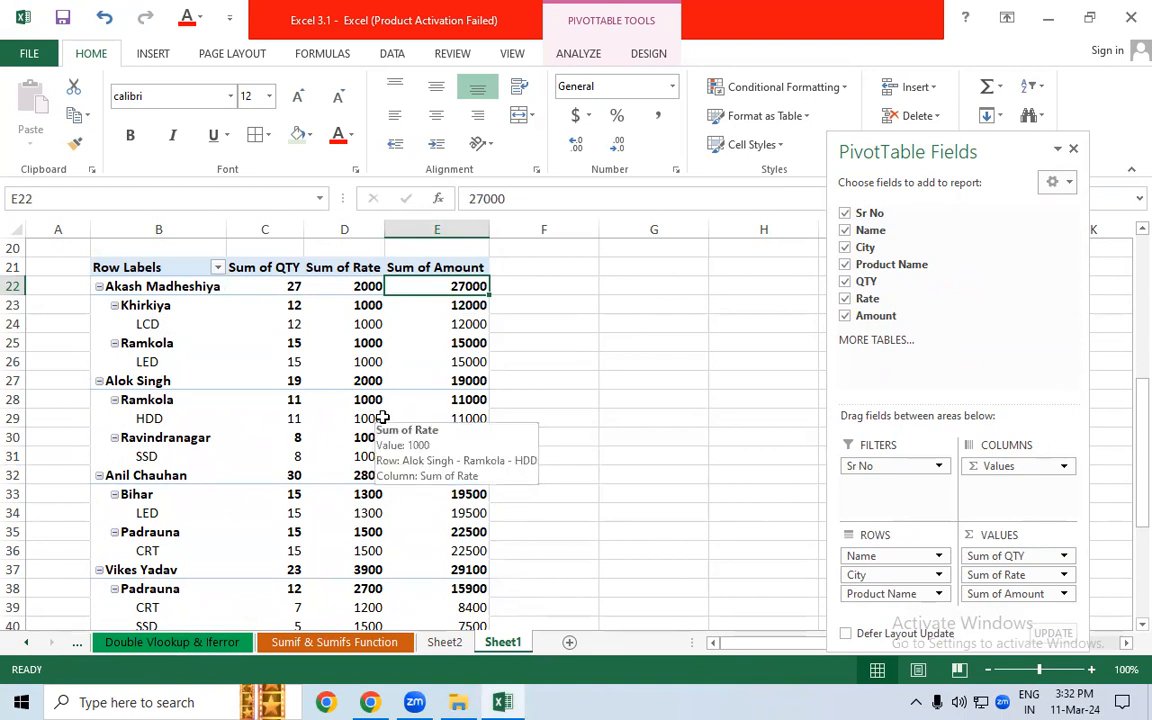
drag(110, 286, 472, 355)
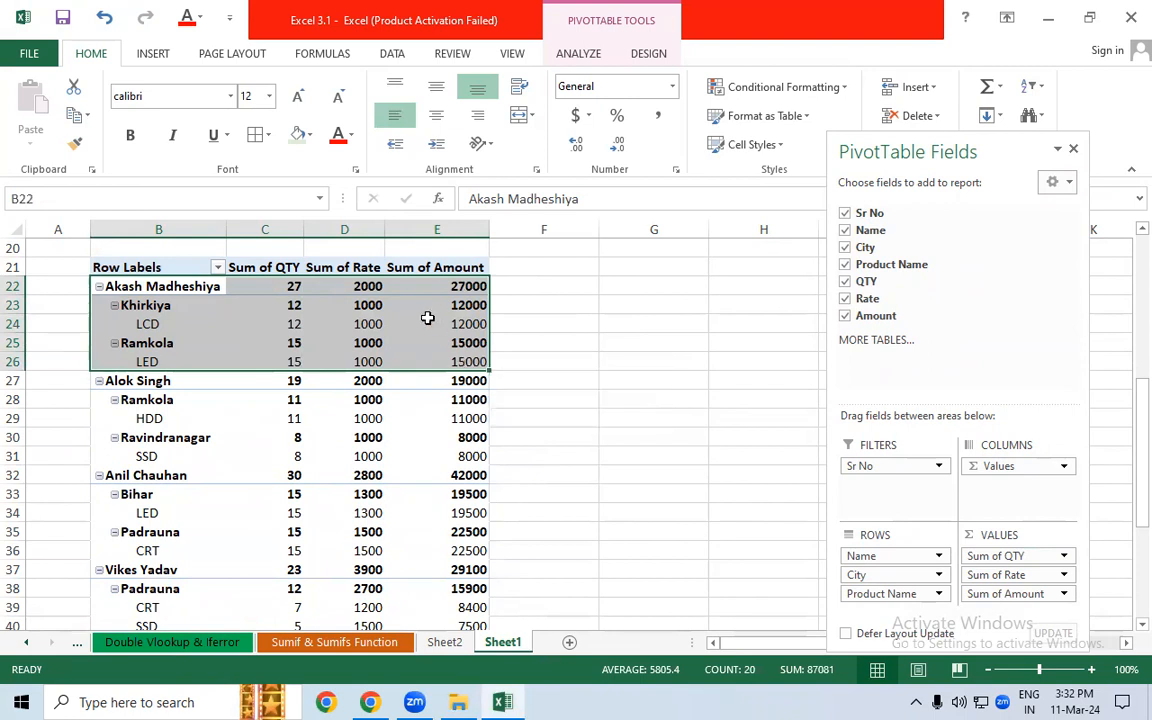
- Review the employee lookup row on the Vlookup & Hlookup sheet from Emp Name to Salary, and return to Sheet1
click(352, 307)
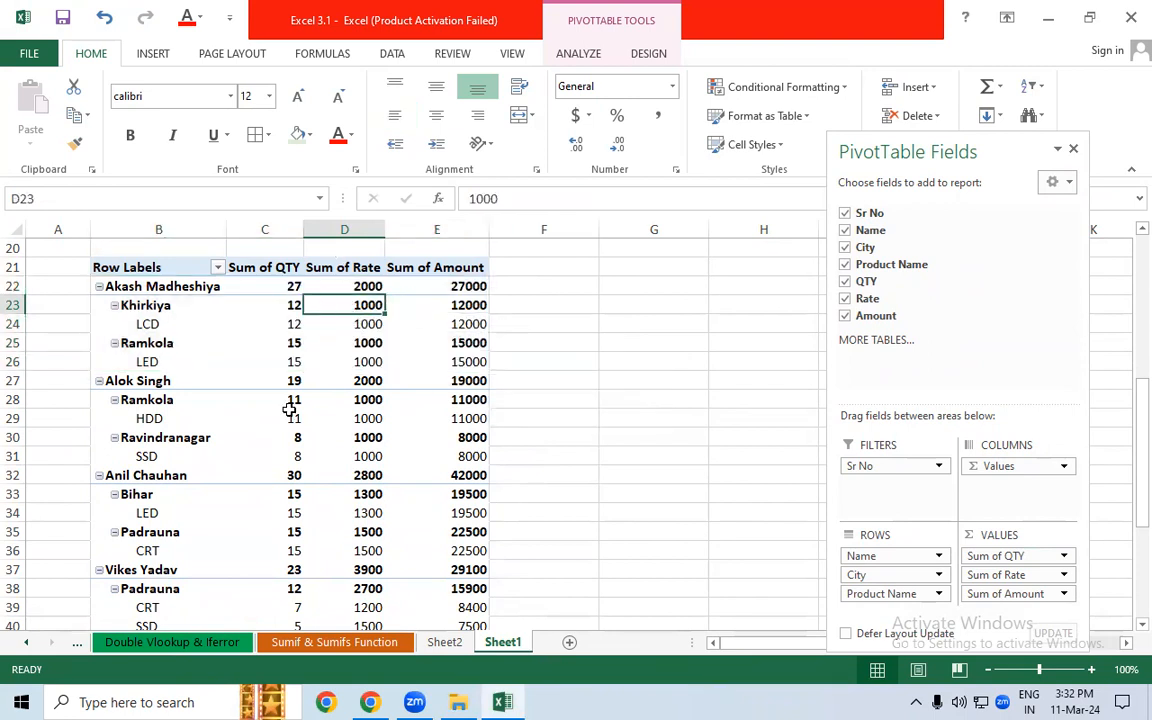
click(77, 642)
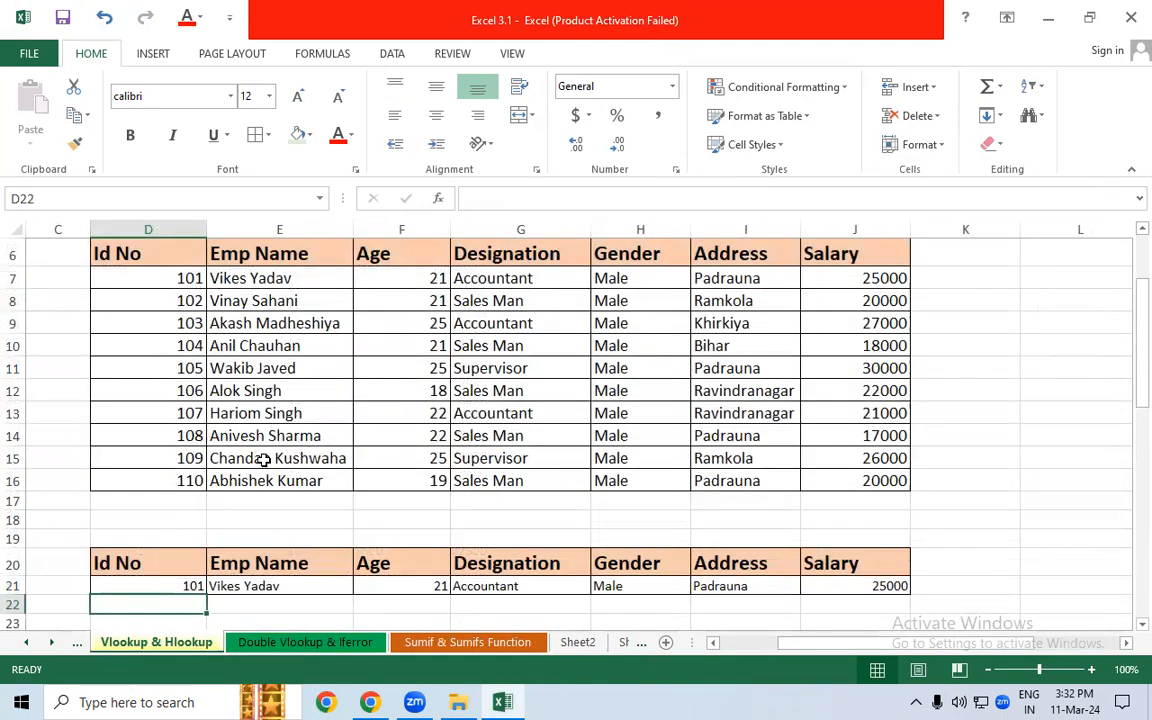
click(172, 585)
drag(300, 588, 840, 580)
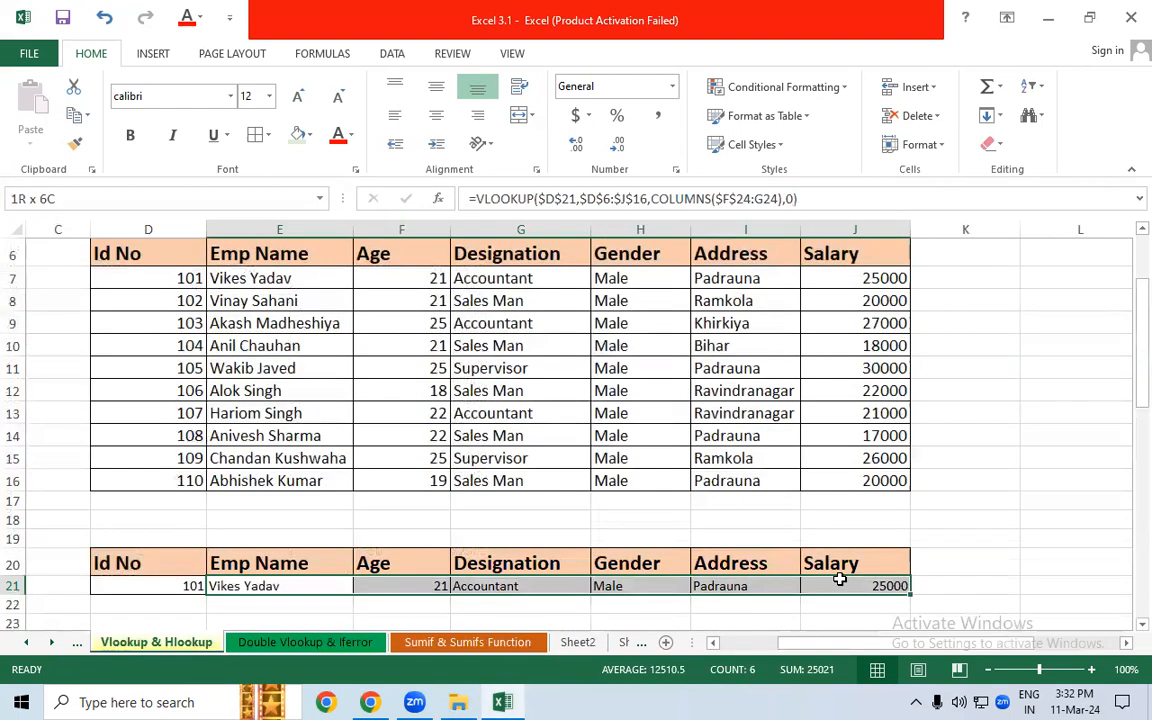
click(577, 642)
click(628, 643)
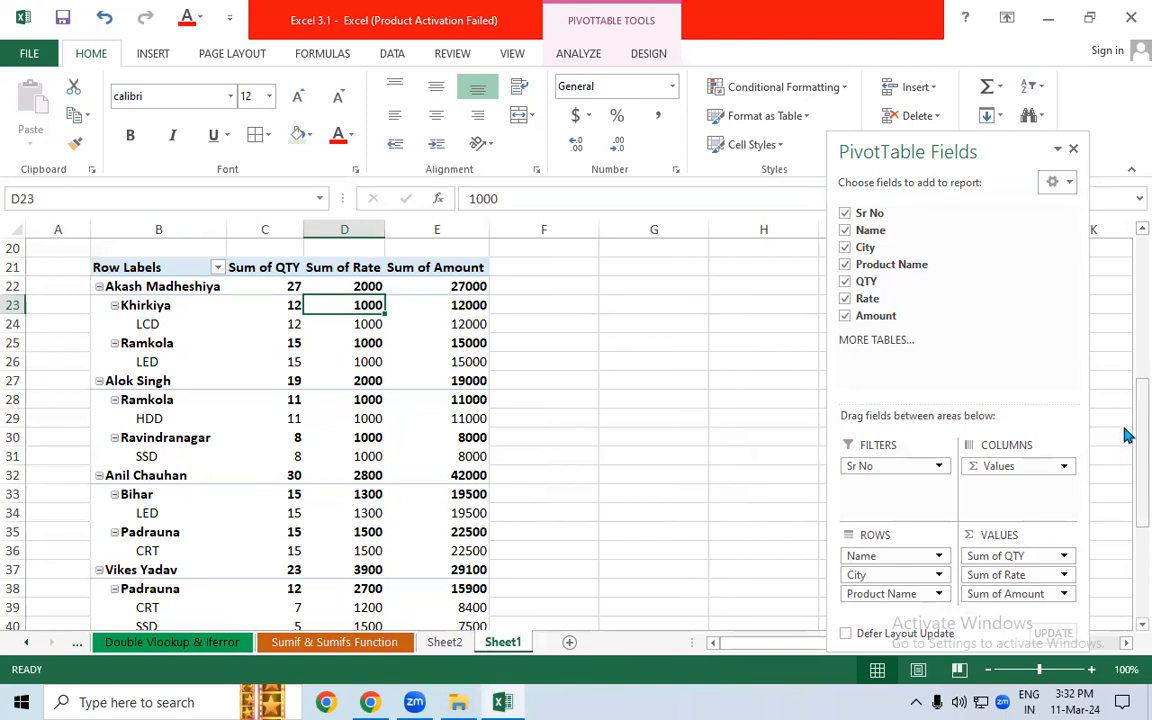
- Enable multiple selection in the Sr No report filter, filter the PivotTable to 9 only, and check its name, city and product
scroll(1127, 435, up, 1)
click(104, 292)
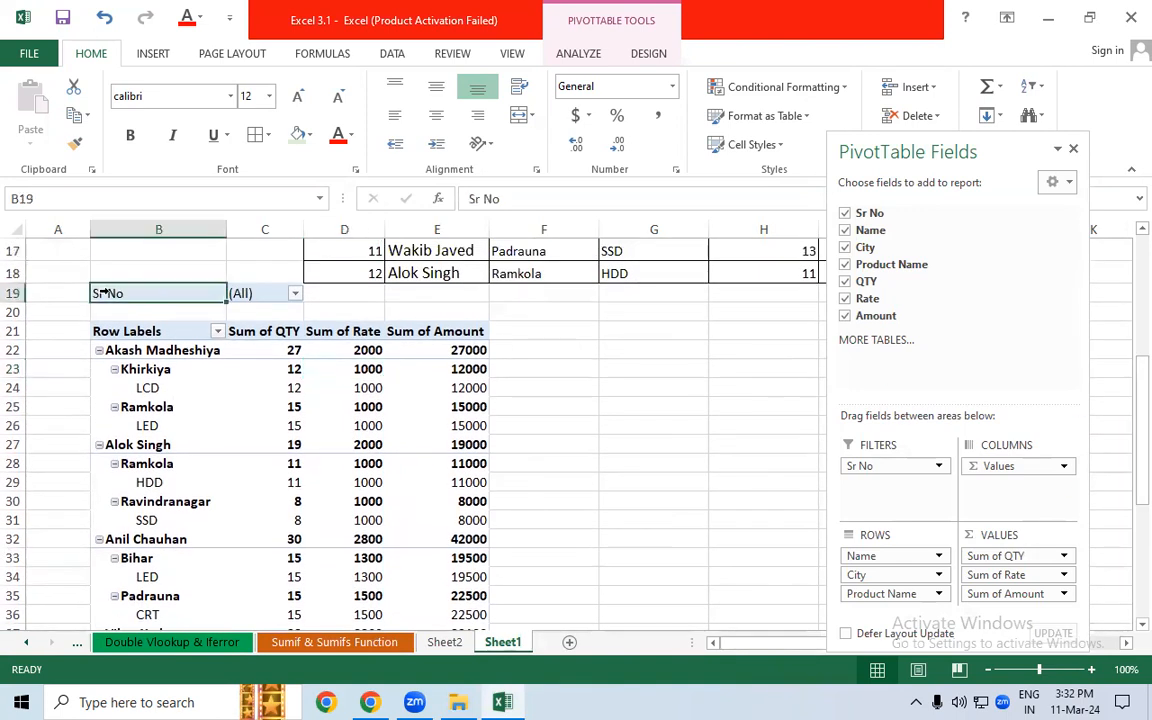
click(236, 293)
mouse_move(242, 379)
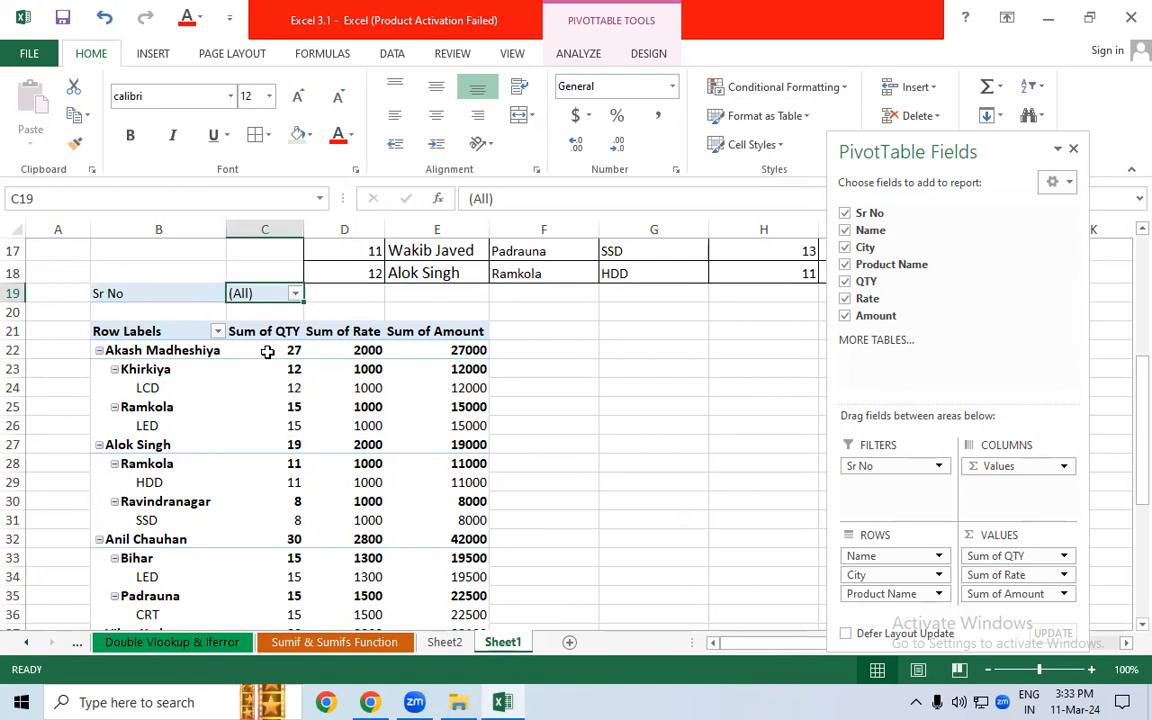
click(295, 293)
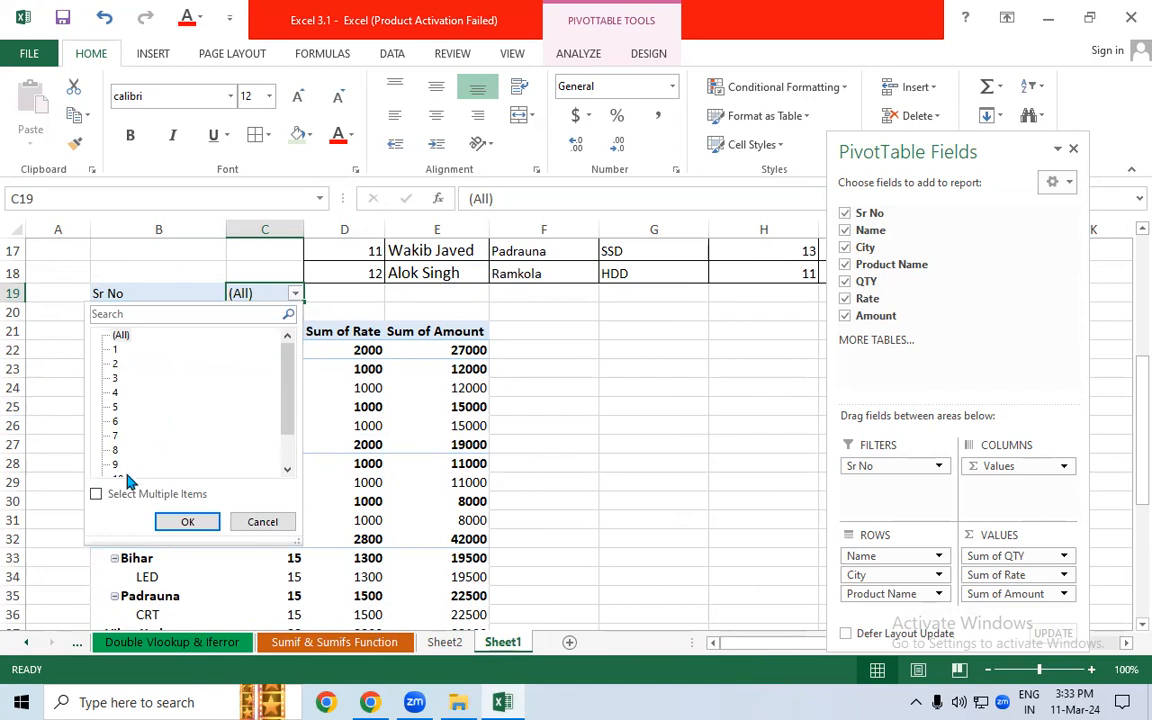
click(96, 494)
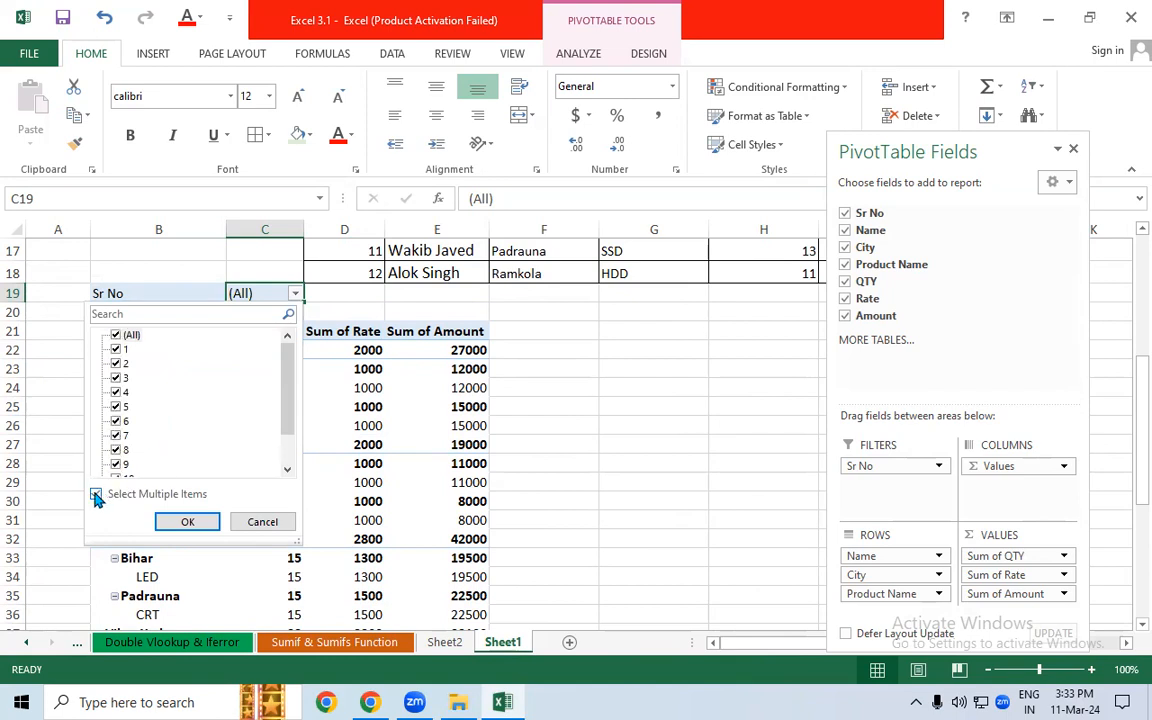
click(116, 335)
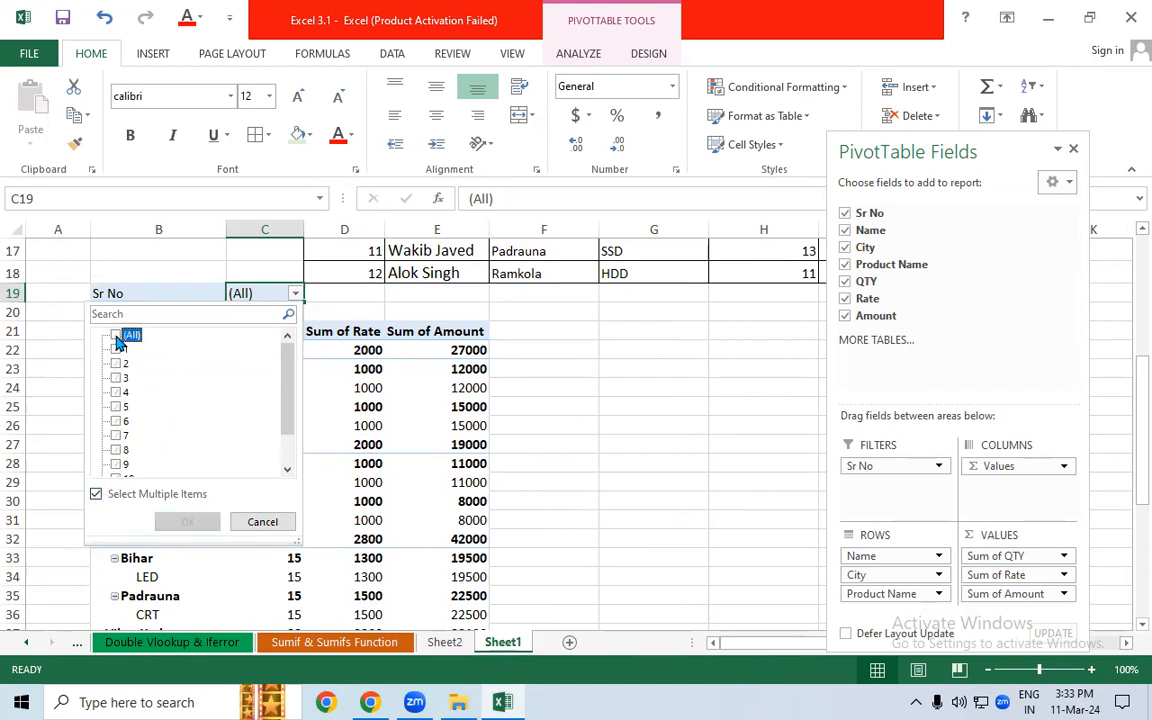
click(116, 316)
text(9)
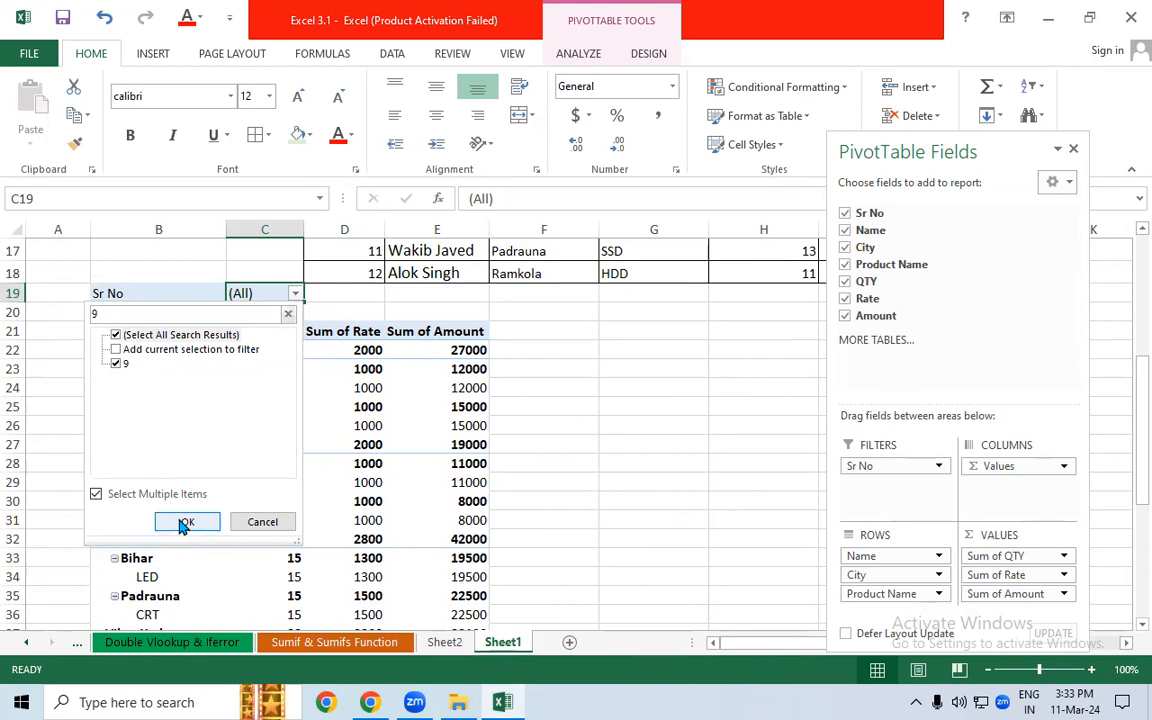
click(186, 522)
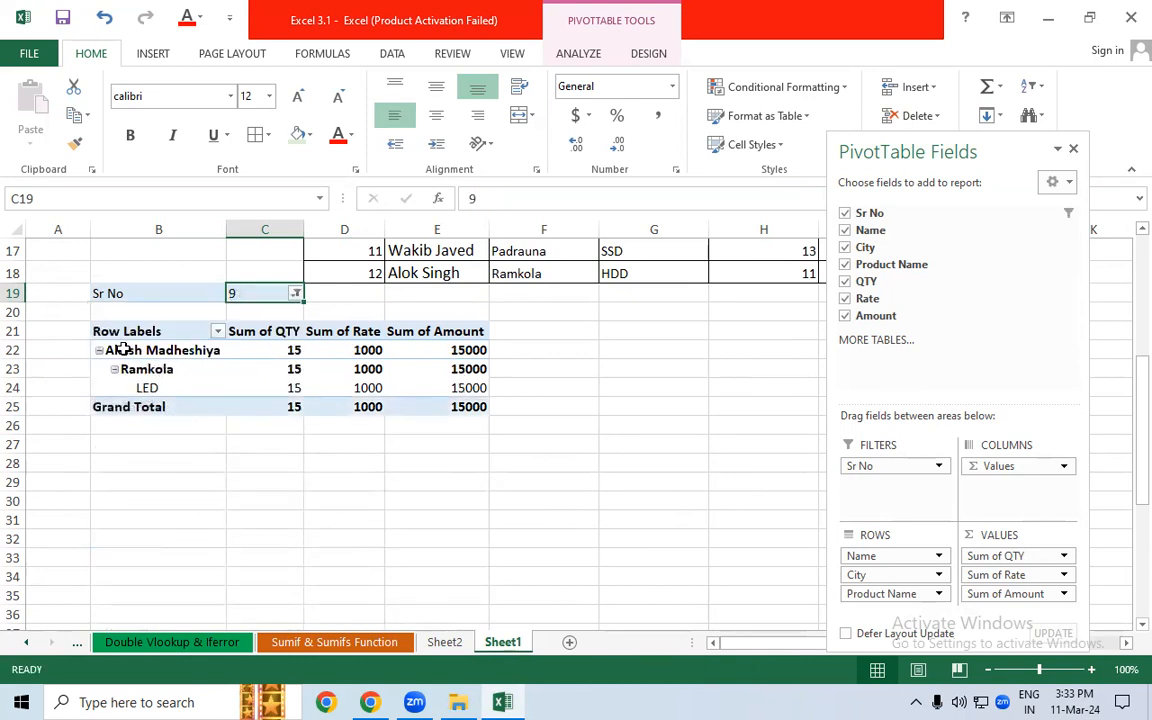
click(177, 349)
click(152, 370)
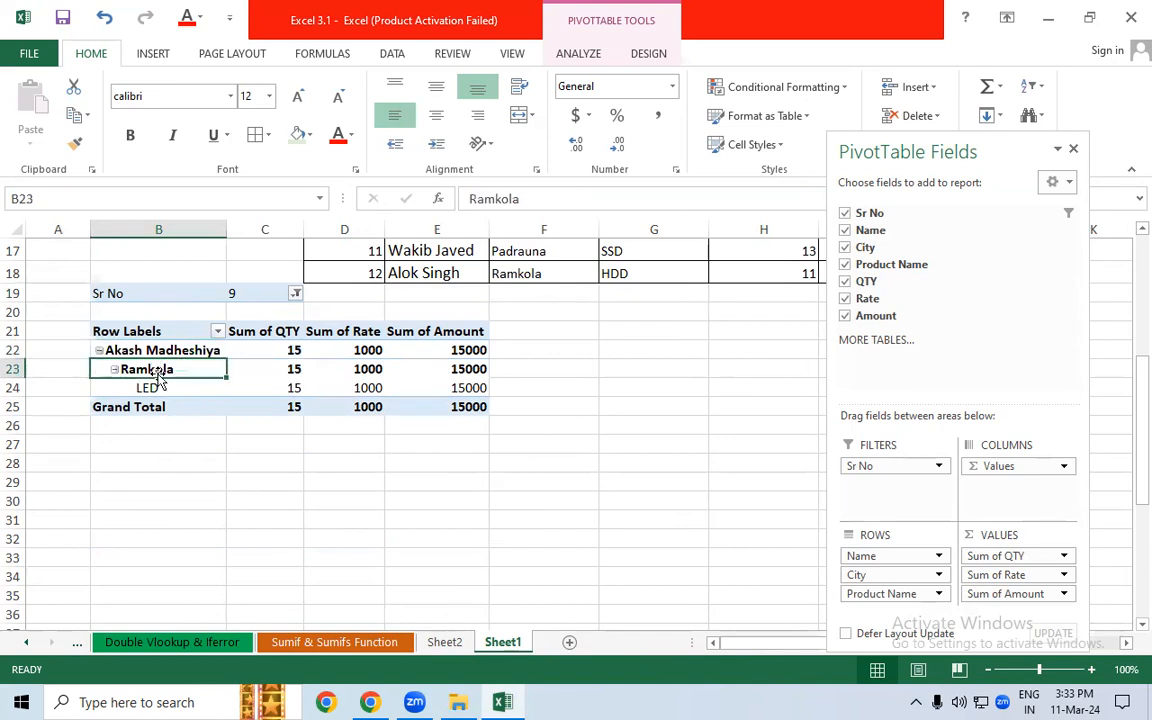
click(148, 388)
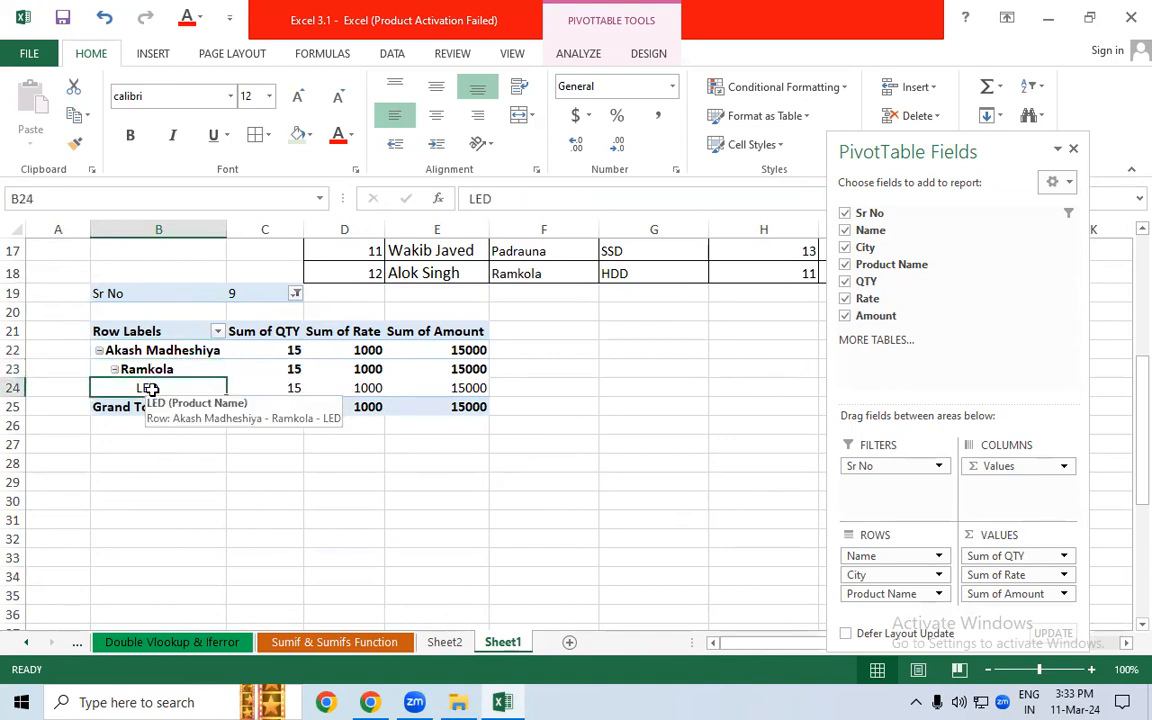
- Change the Sr No report filter to 7 only and check the PivotTable's name, city and product rows
click(295, 293)
click(120, 315)
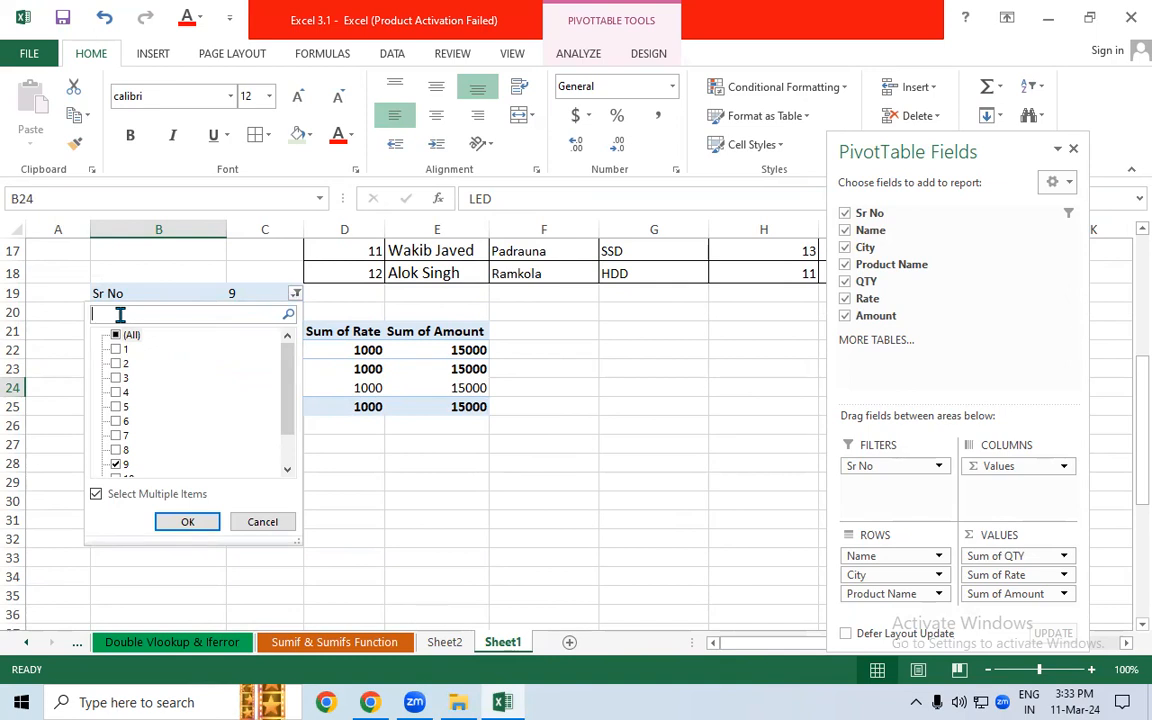
text(7)
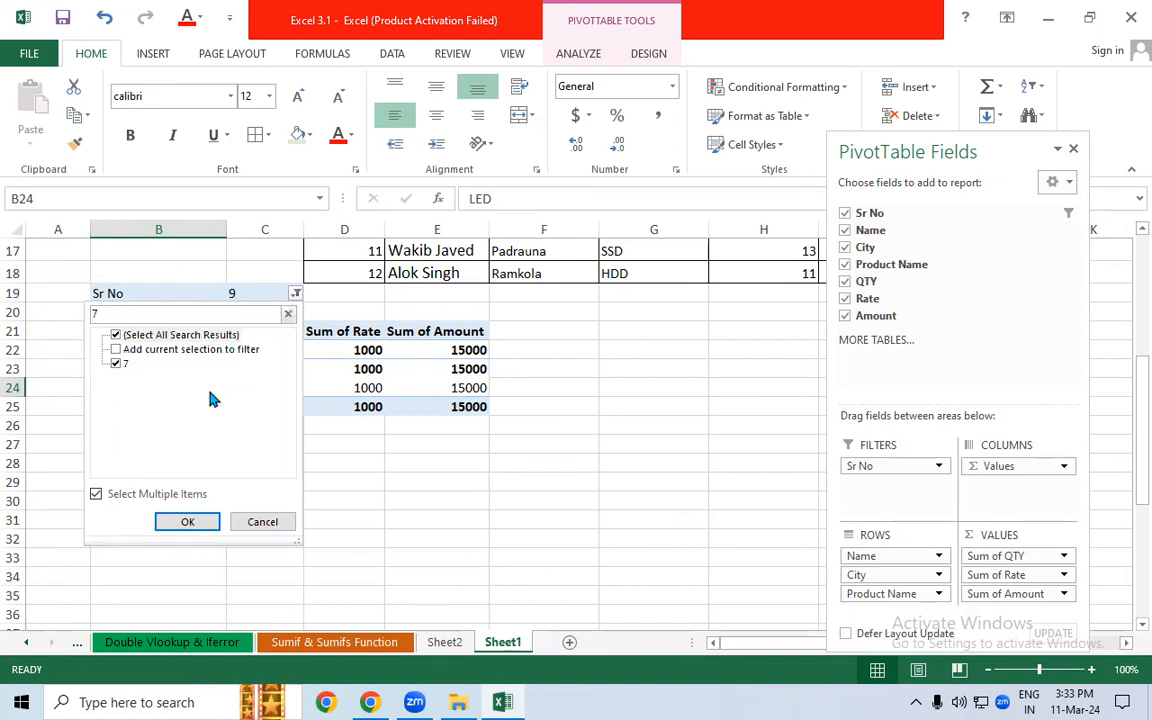
click(202, 518)
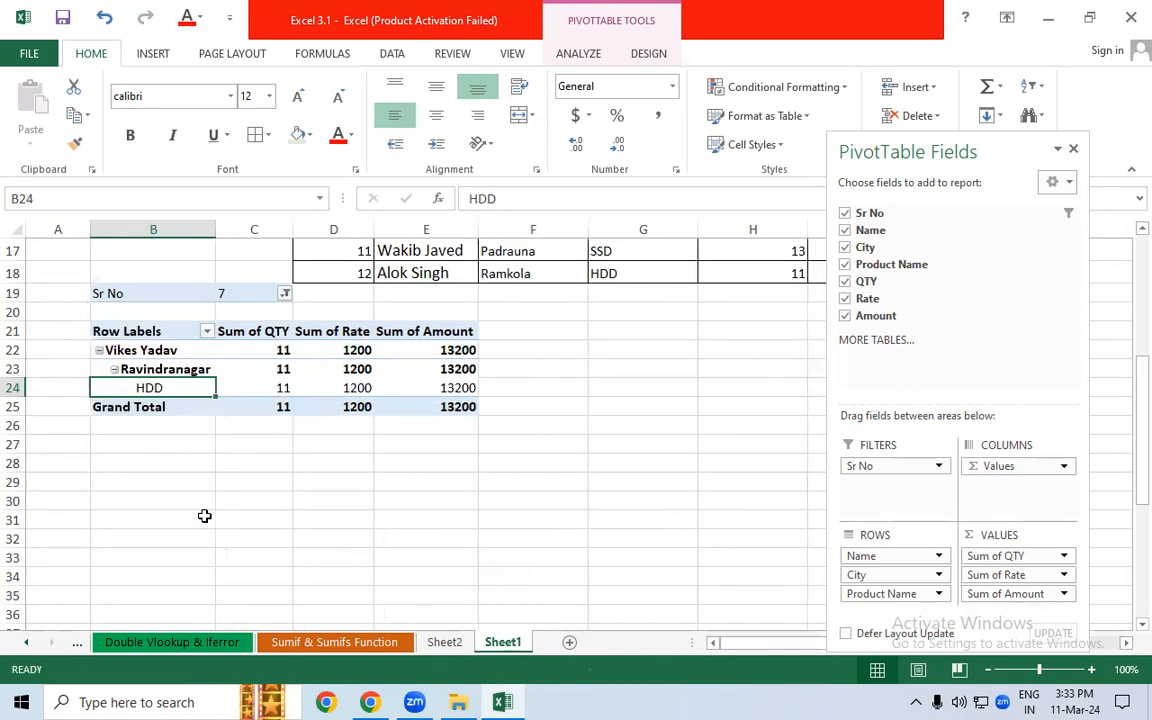
click(148, 350)
click(123, 369)
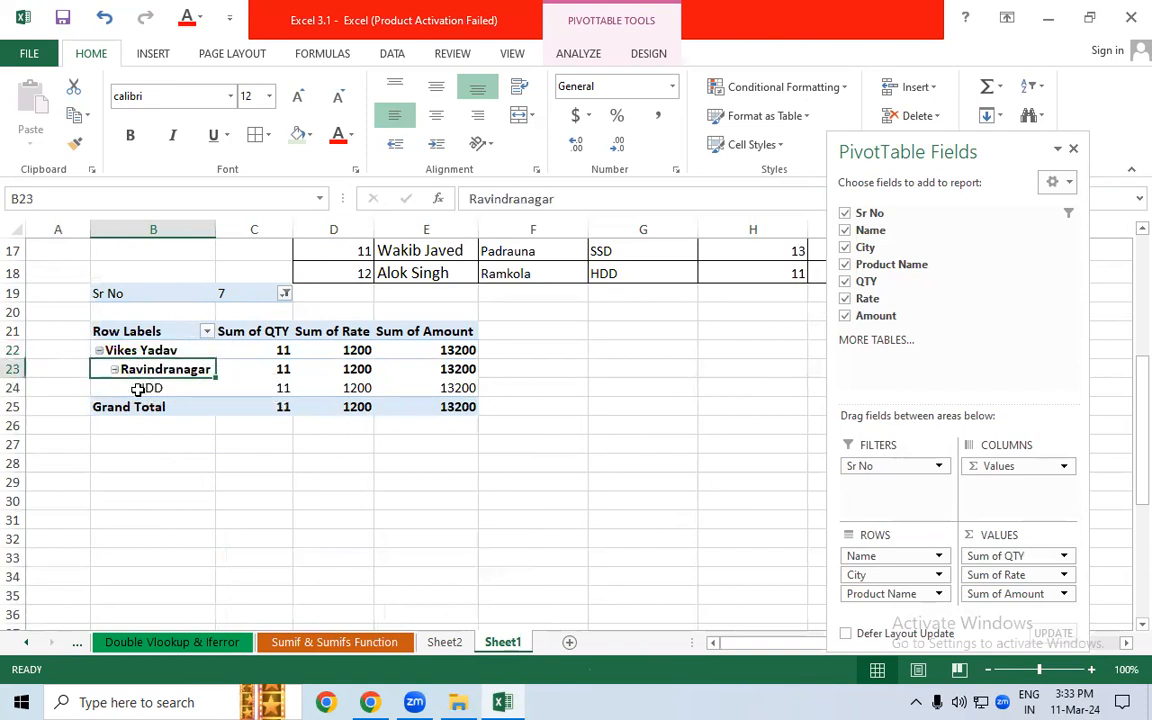
click(138, 389)
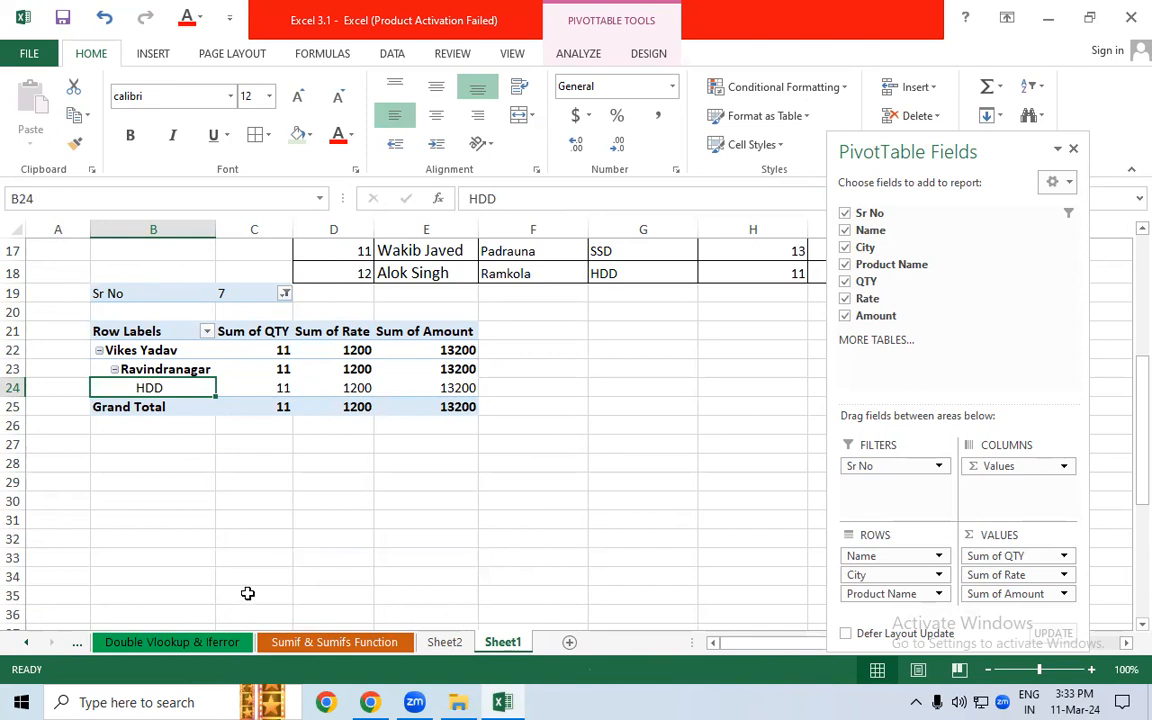
- Close the PivotTable field list and clear everything in A19:F28 to remove the PivotTable and its filter from Sheet1
click(1073, 149)
click(686, 424)
drag(537, 462, 20, 292)
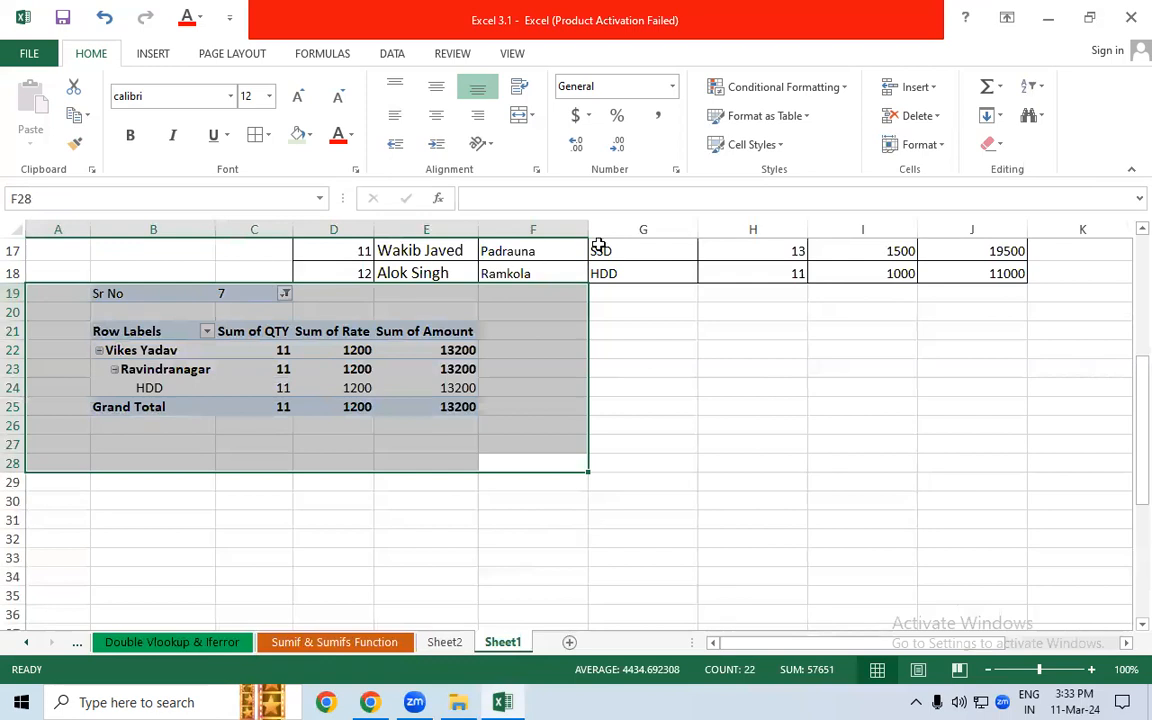
click(1003, 150)
click(1012, 170)
click(702, 420)
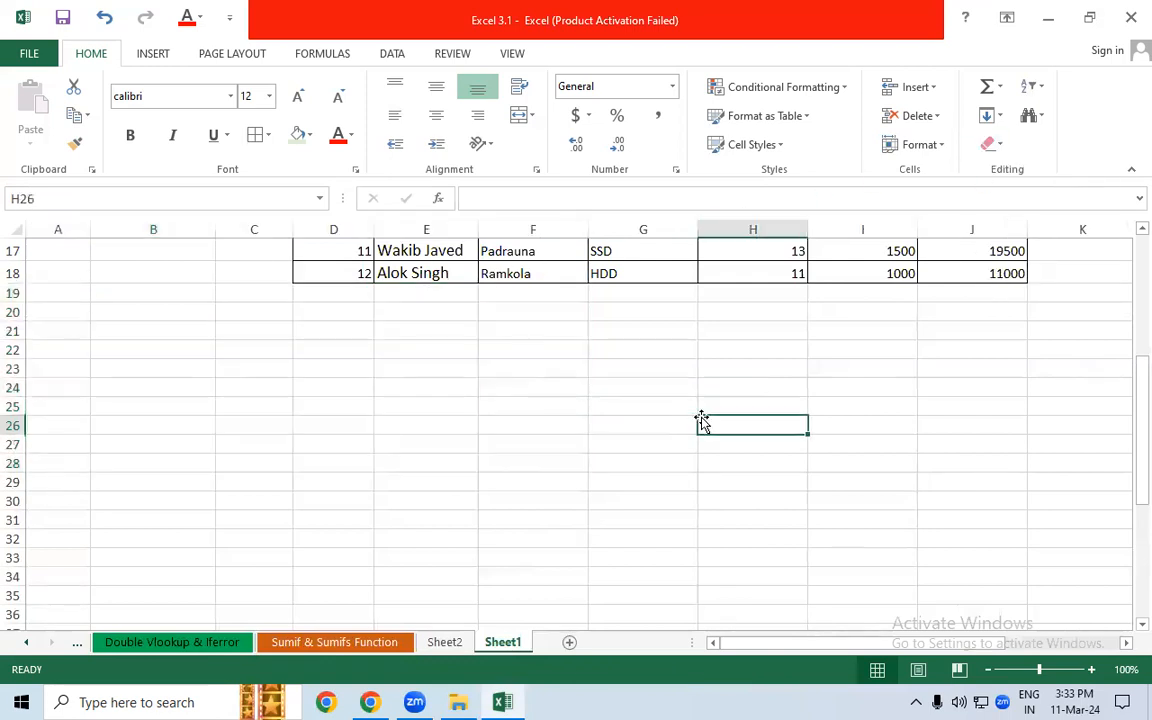
- Create a PivotTable from the sales table in D6:J18, placed on the existing worksheet at Sheet1 cell B22
drag(1126, 427, 1124, 321)
drag(330, 298, 975, 558)
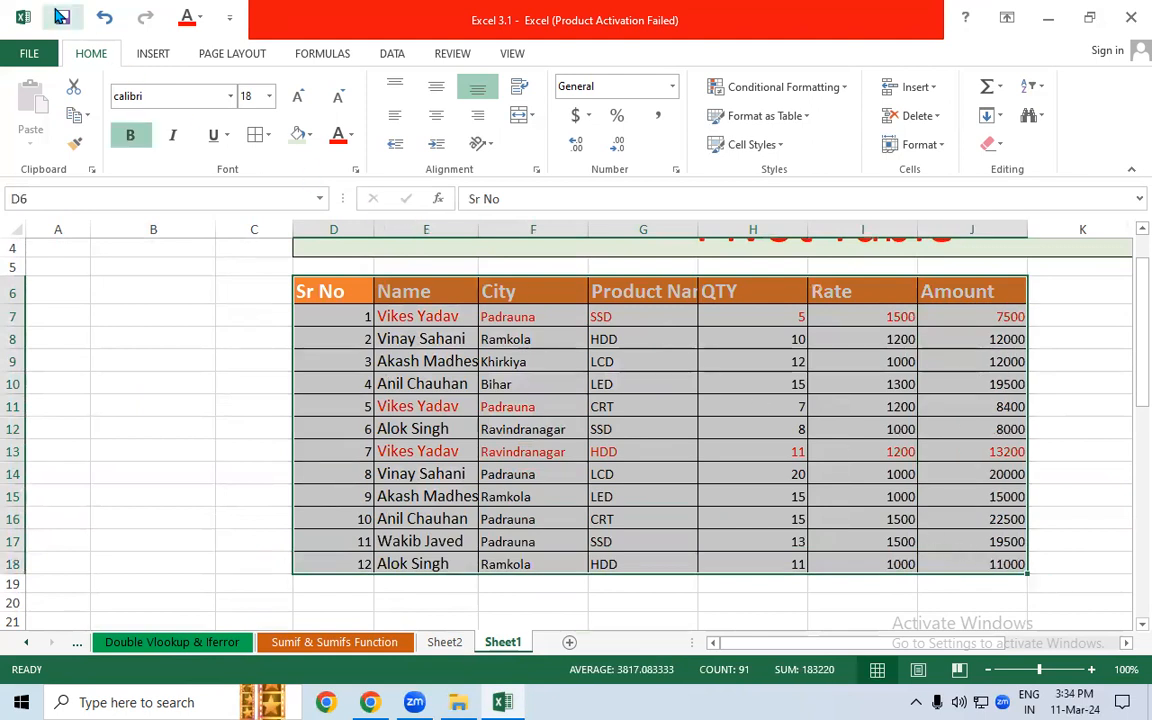
click(148, 52)
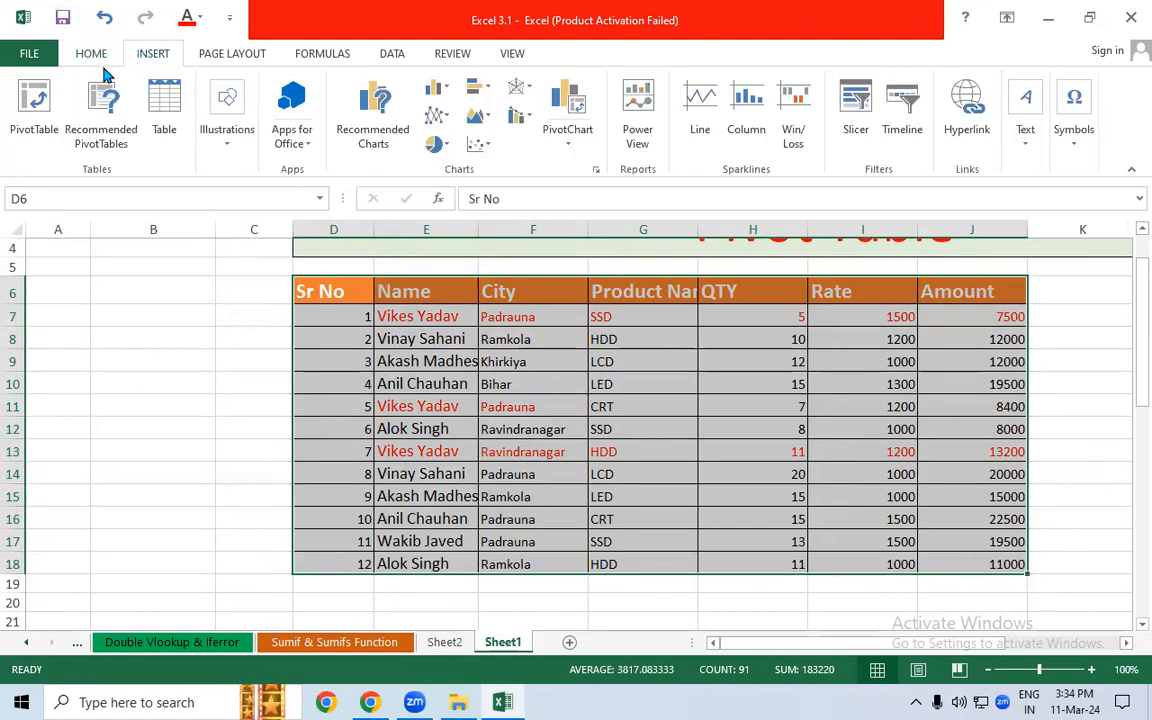
click(40, 105)
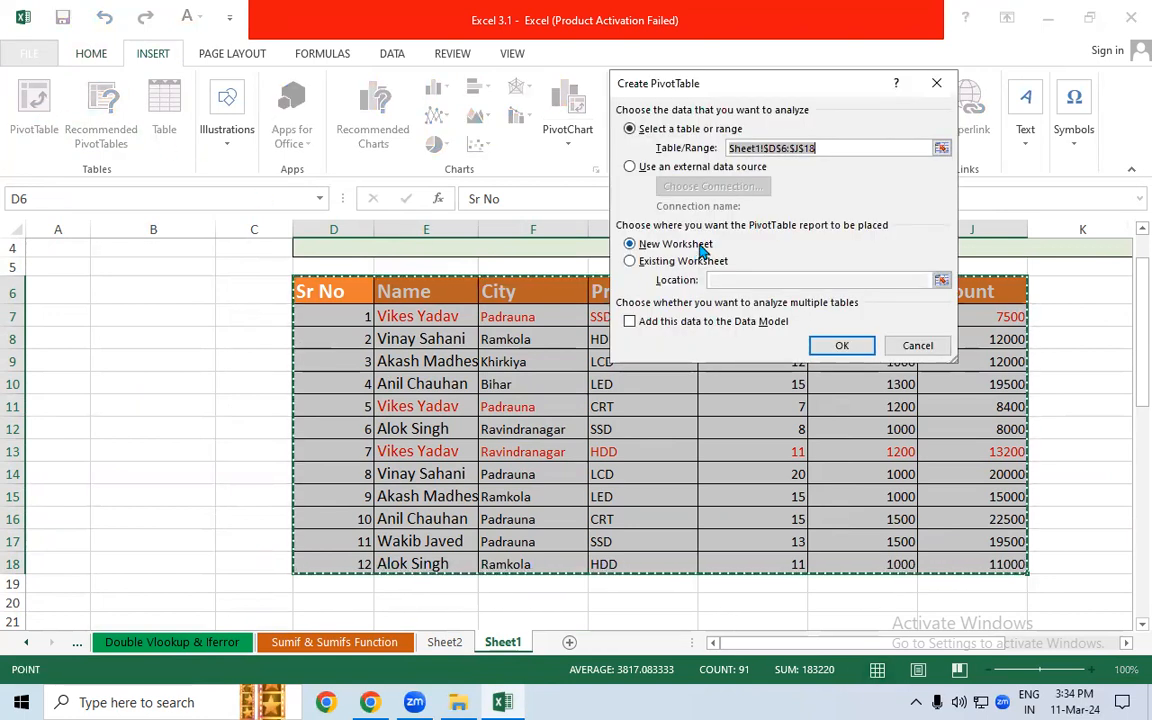
click(665, 260)
click(712, 282)
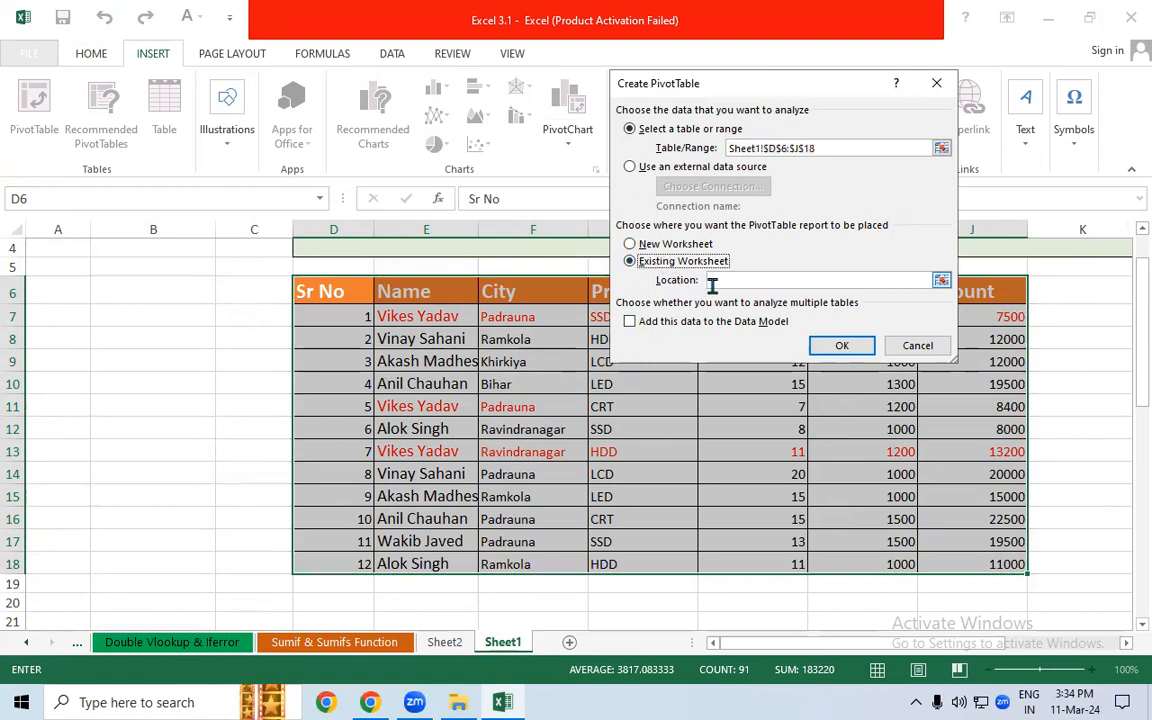
drag(1142, 330, 1142, 395)
click(105, 456)
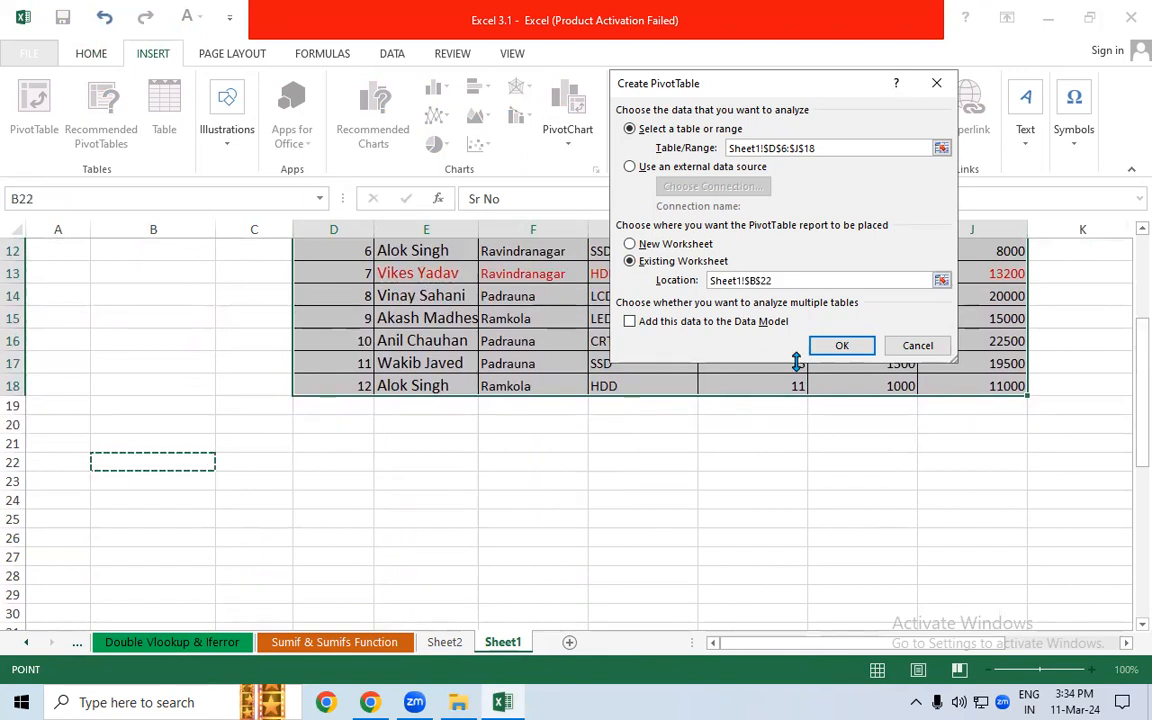
click(838, 346)
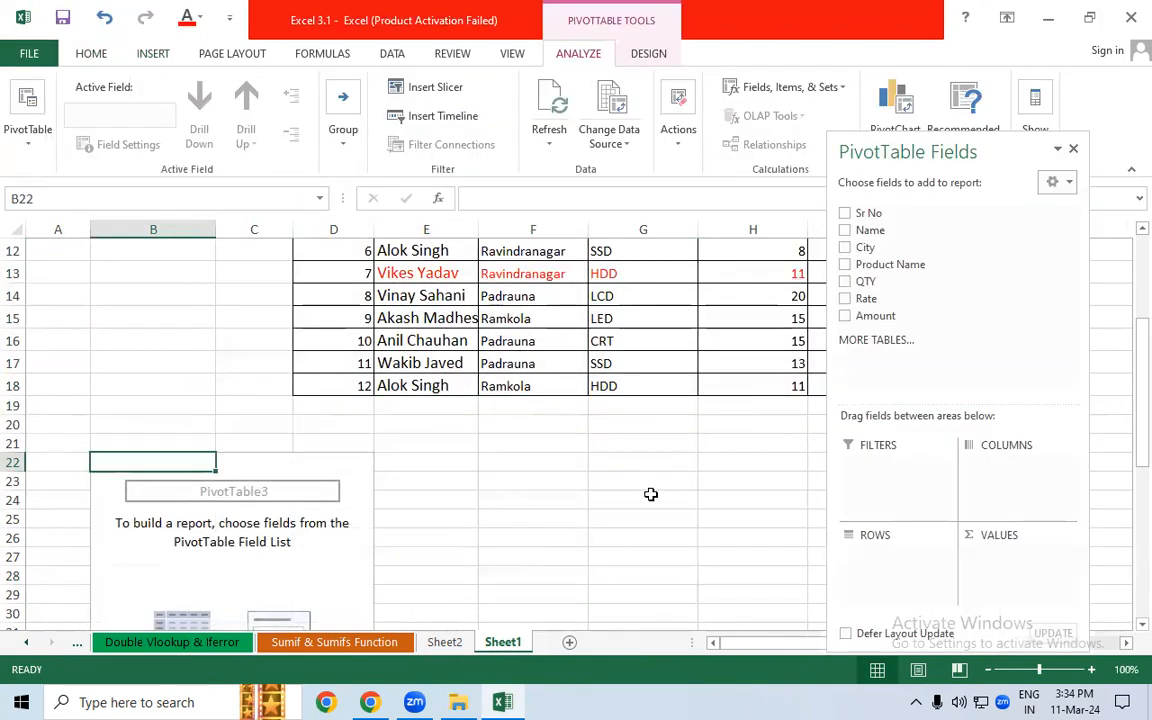
- Add Amount as a summed value to the PivotTable at B22 and compare it with the source table's Amount column
drag(990, 159, 1023, 159)
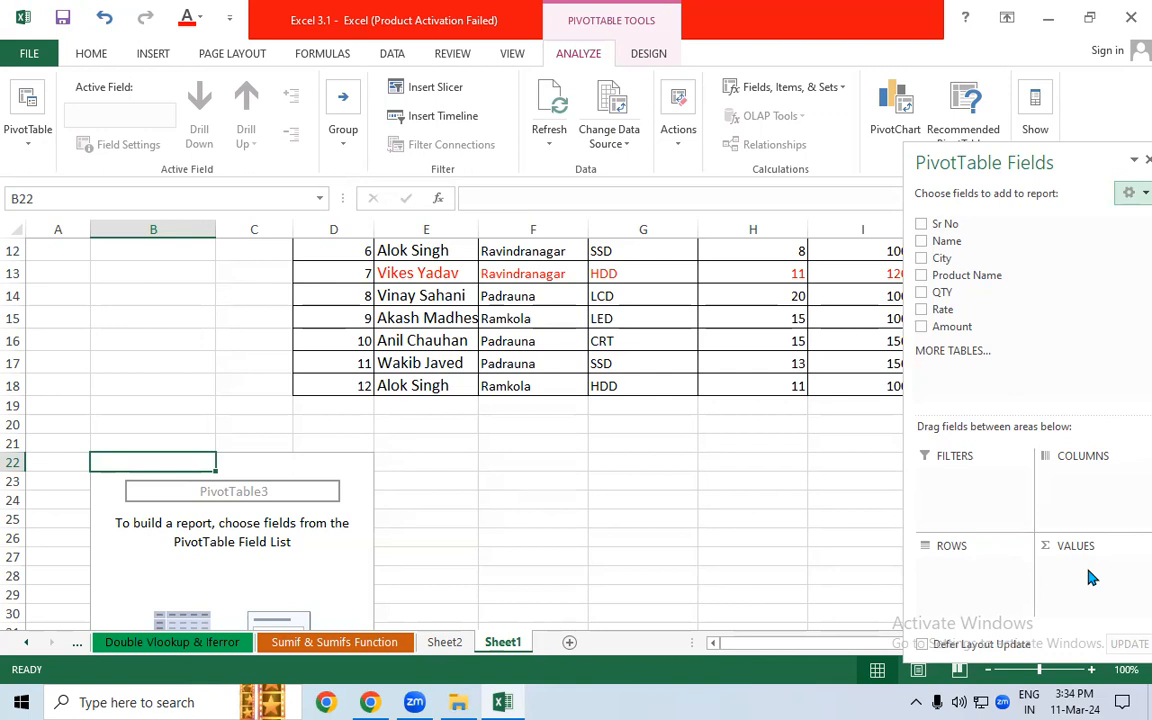
click(921, 327)
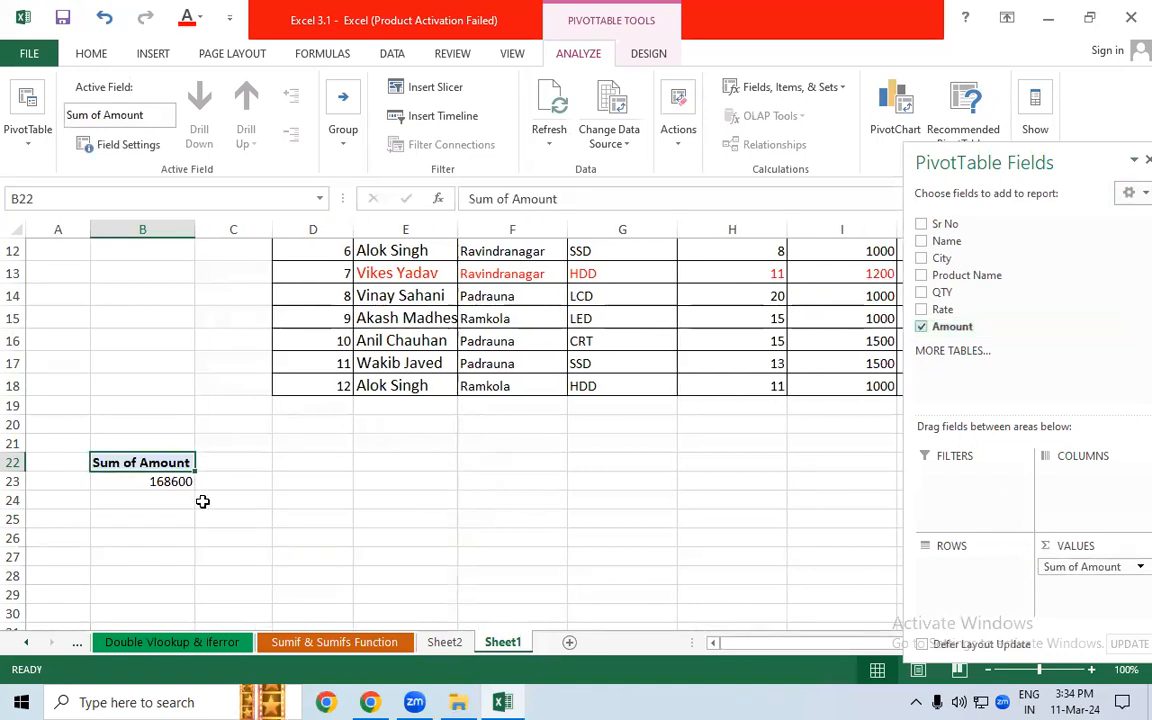
drag(699, 643, 818, 646)
drag(802, 327, 805, 400)
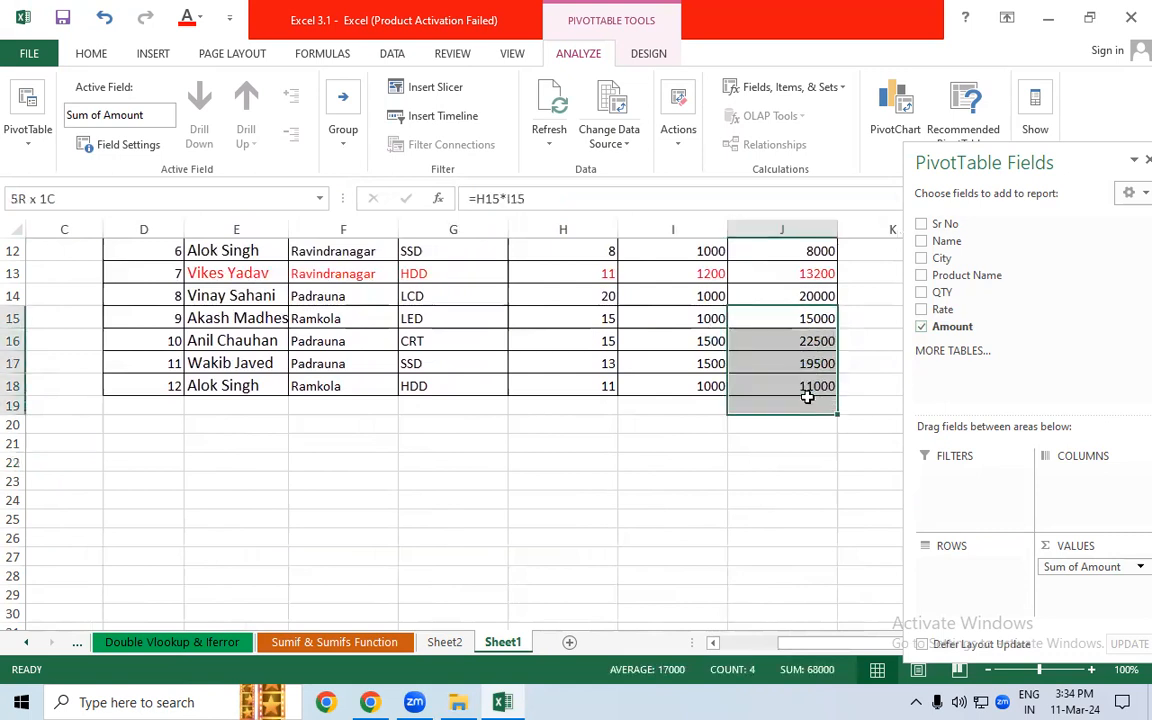
drag(815, 644, 750, 647)
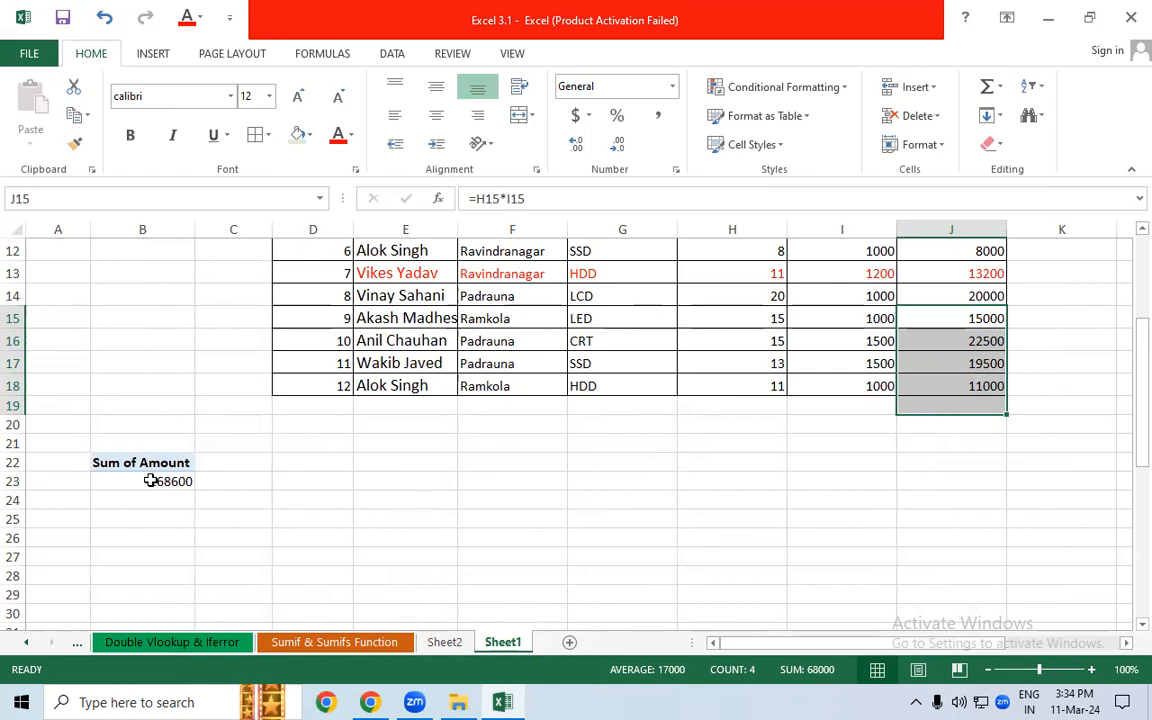
mouse_move(159, 481)
click(142, 463)
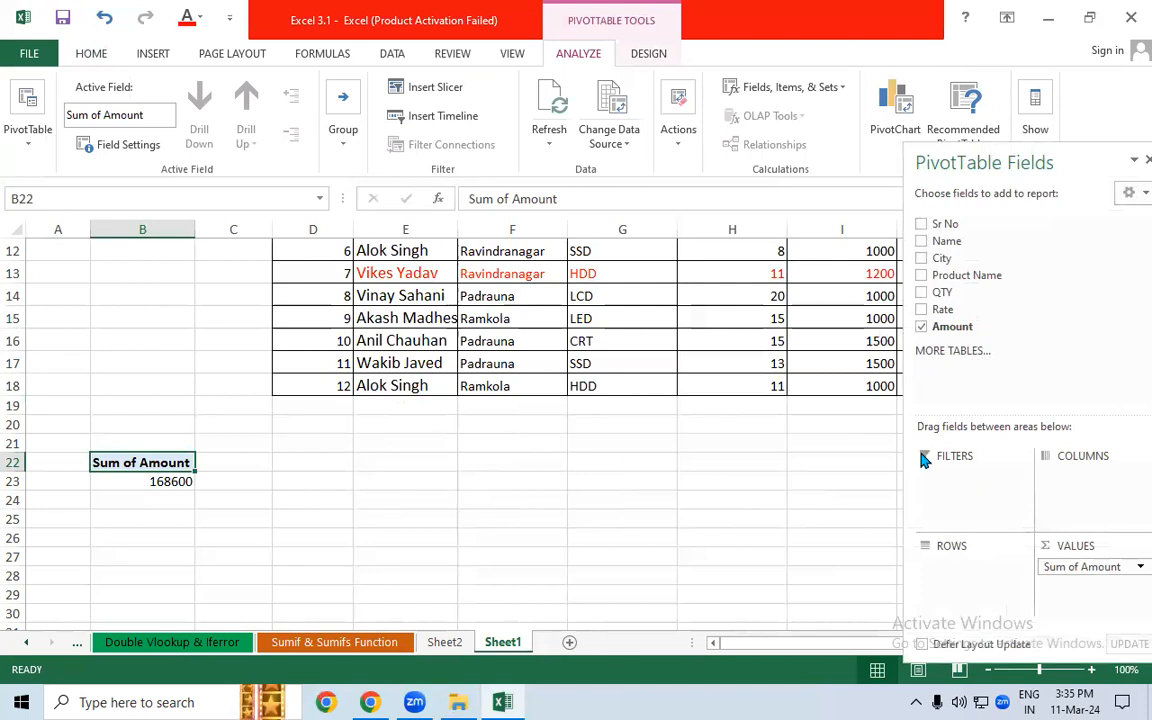
- Add Name, City and Product Name as row fields to the PivotTable and review the amounts grouped under each person
click(921, 242)
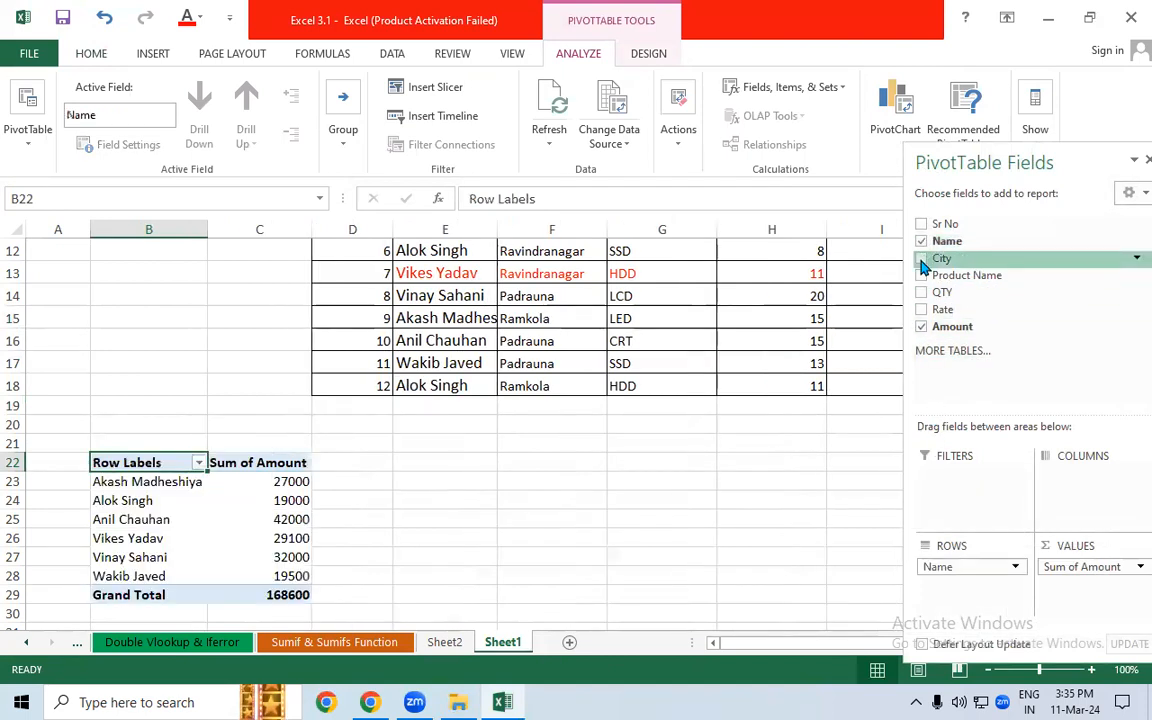
click(921, 259)
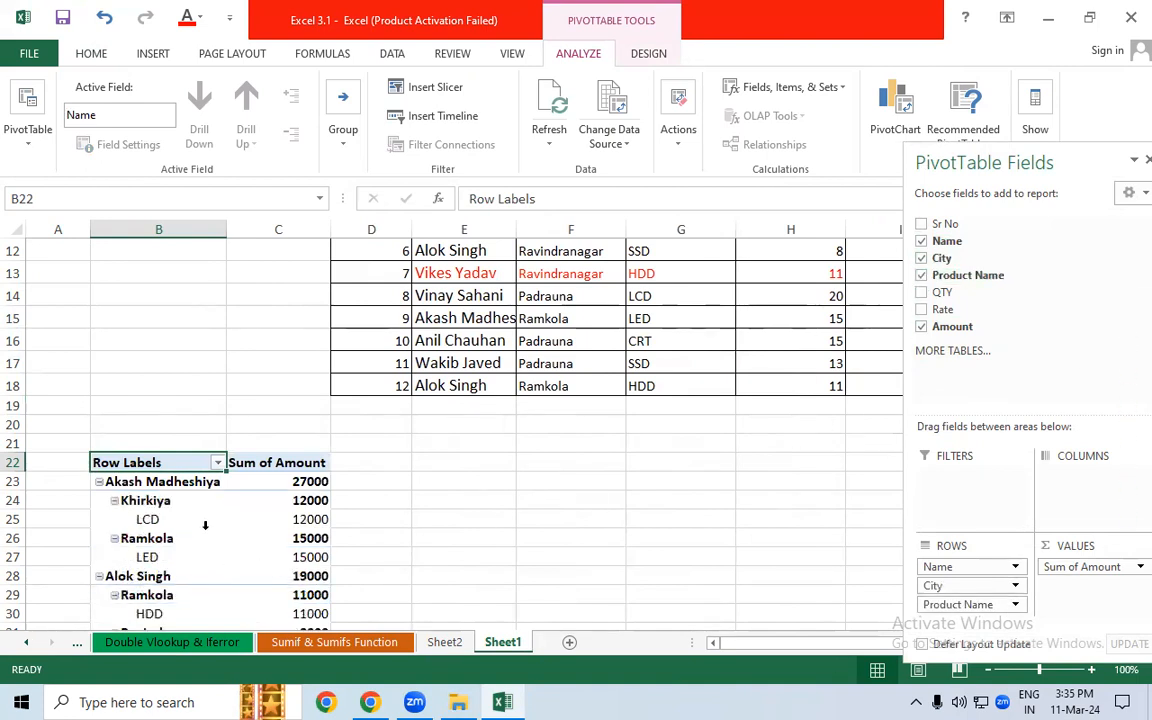
scroll(188, 472, up, 1)
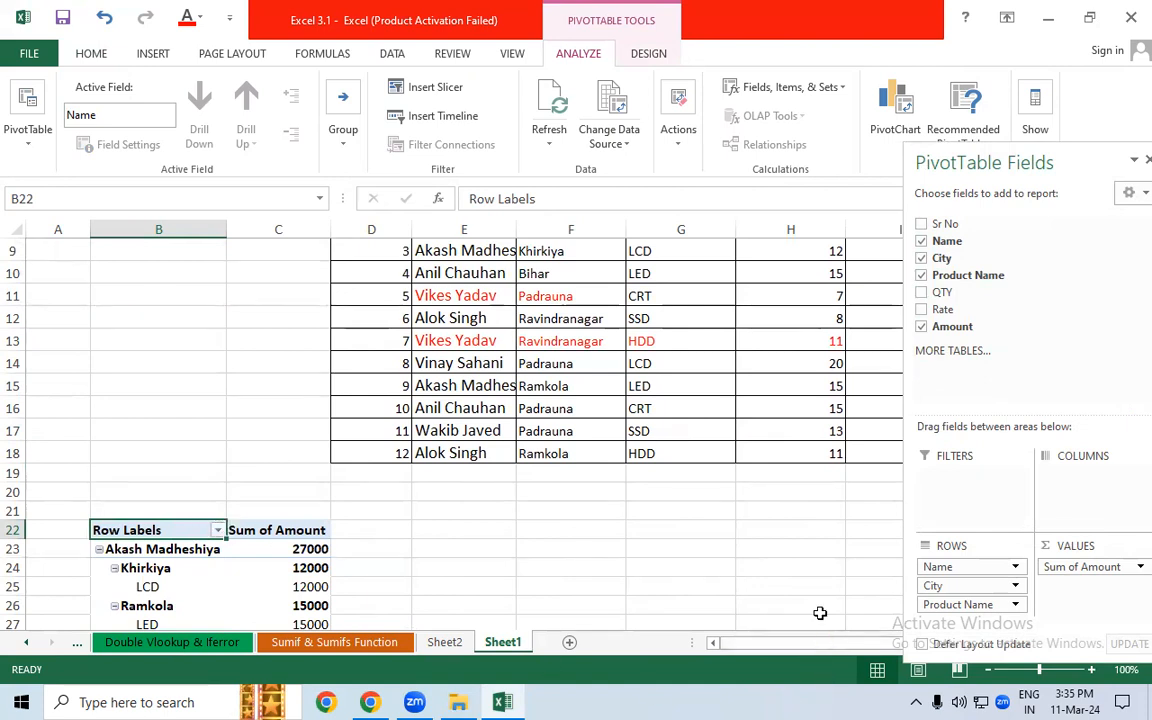
click(812, 568)
drag(1126, 329, 1126, 406)
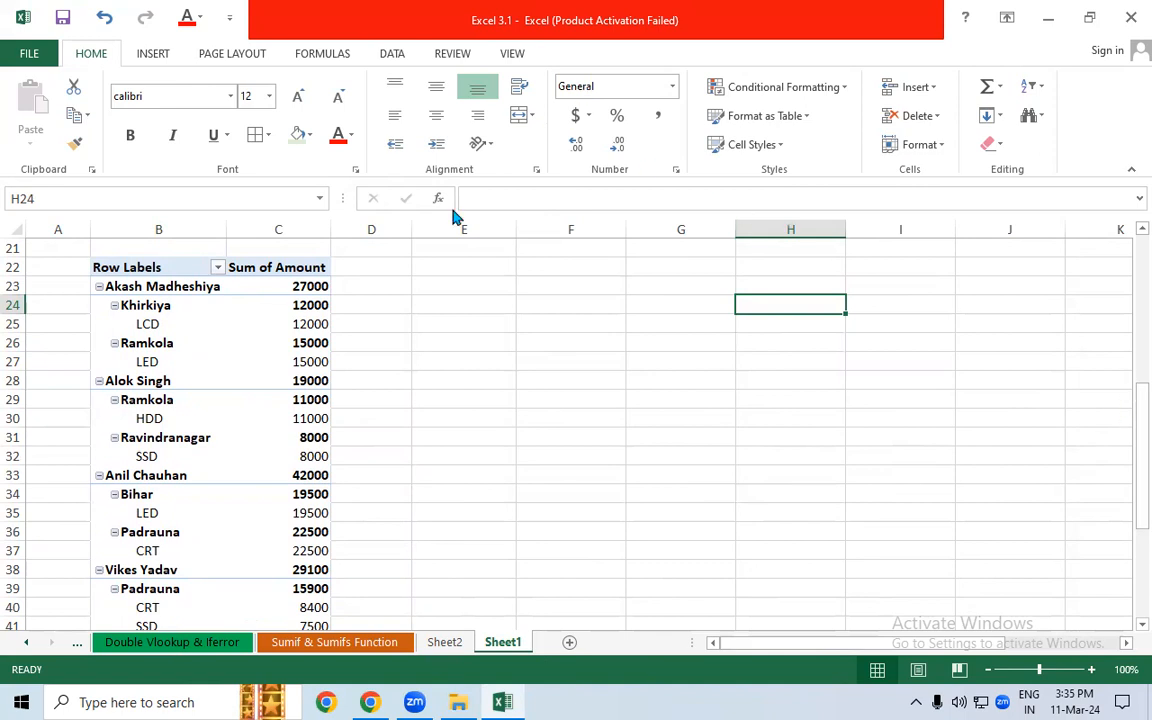
- Insert slicers for the Name, City and Product Name fields of the PivotTable at B22
click(251, 305)
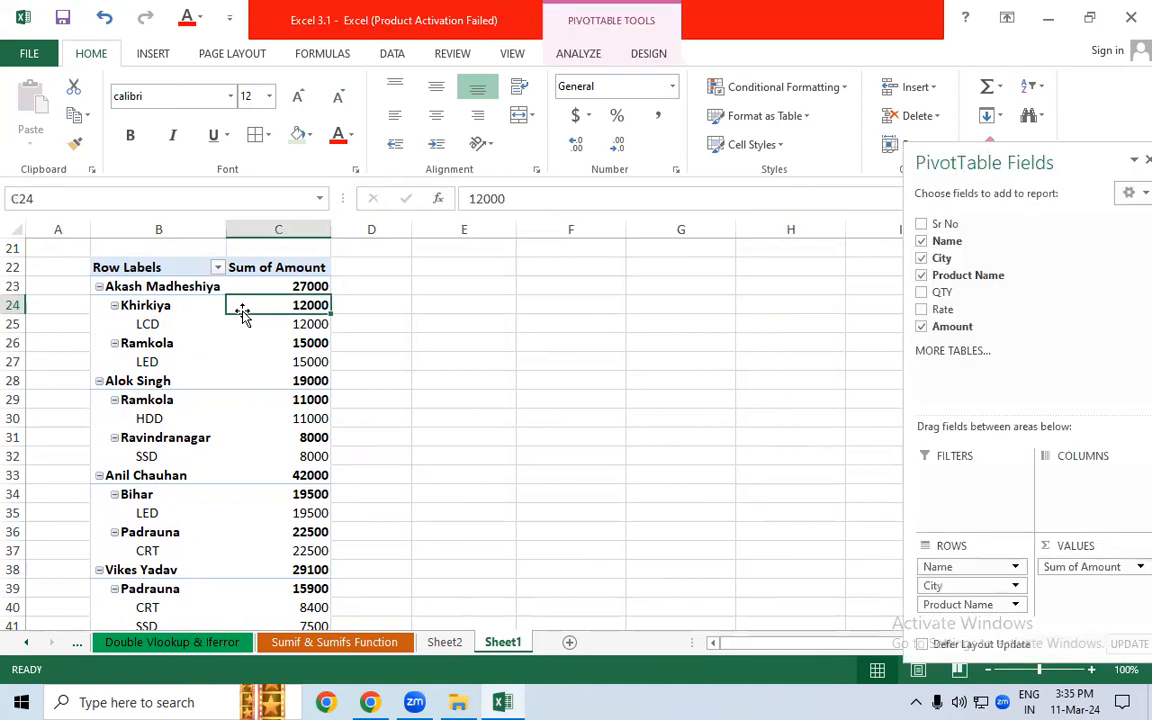
click(580, 54)
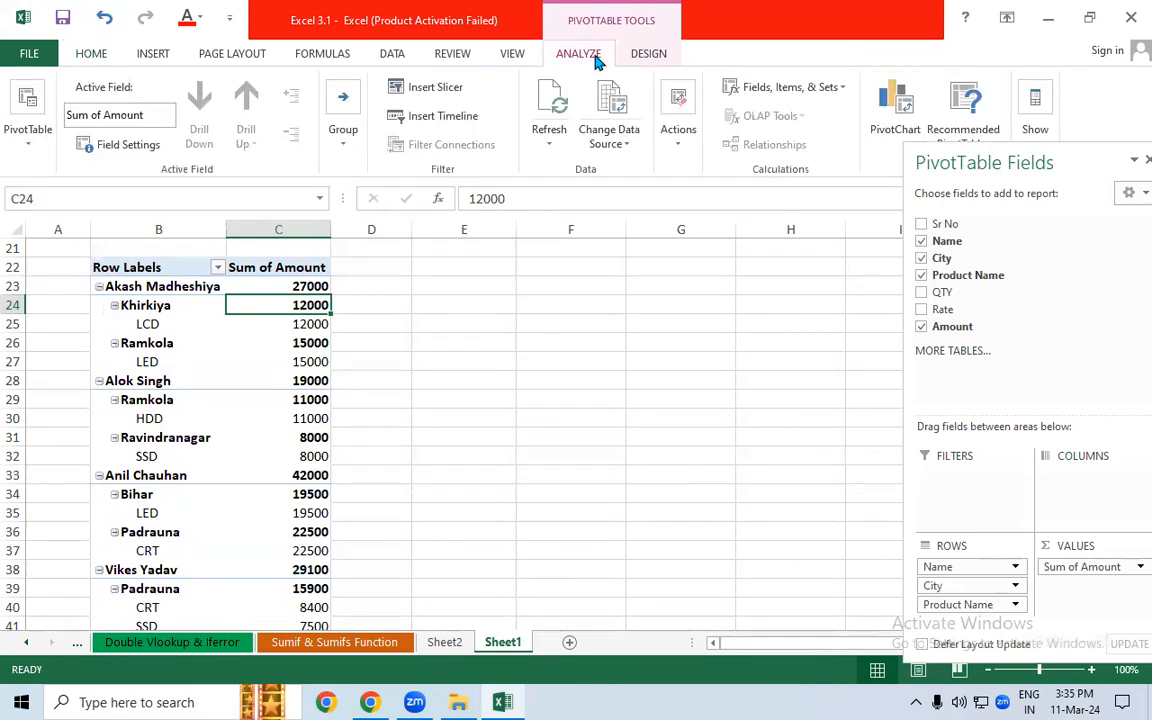
click(437, 90)
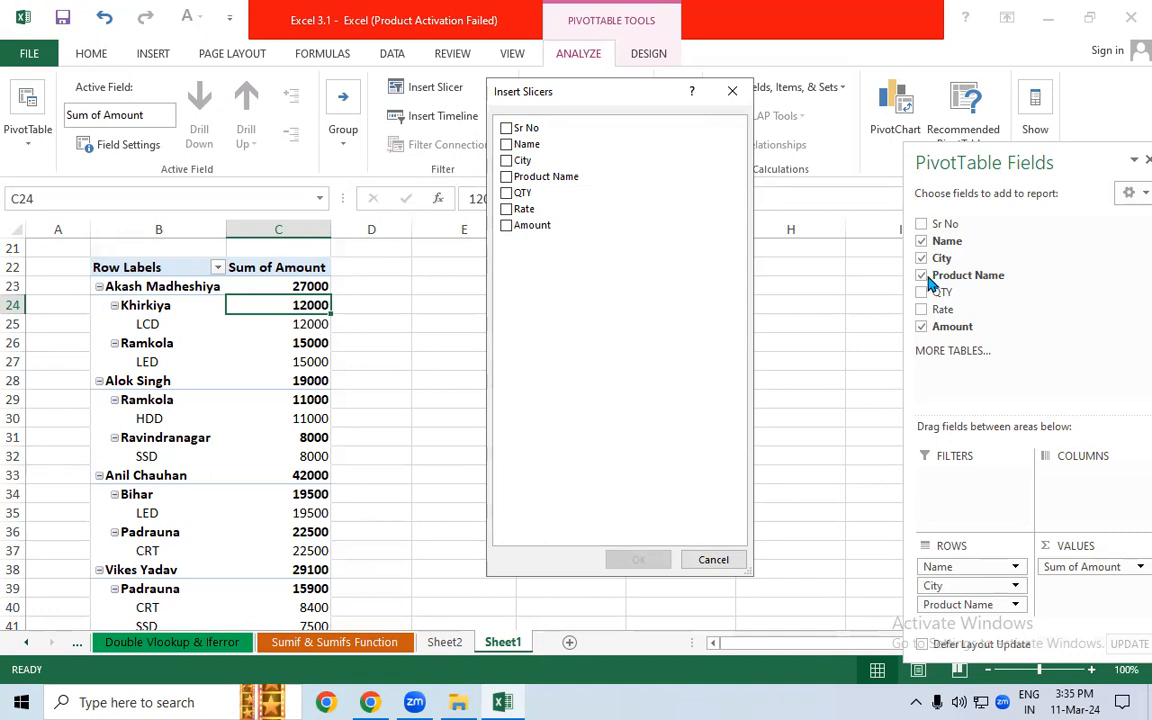
click(506, 144)
click(506, 160)
click(506, 176)
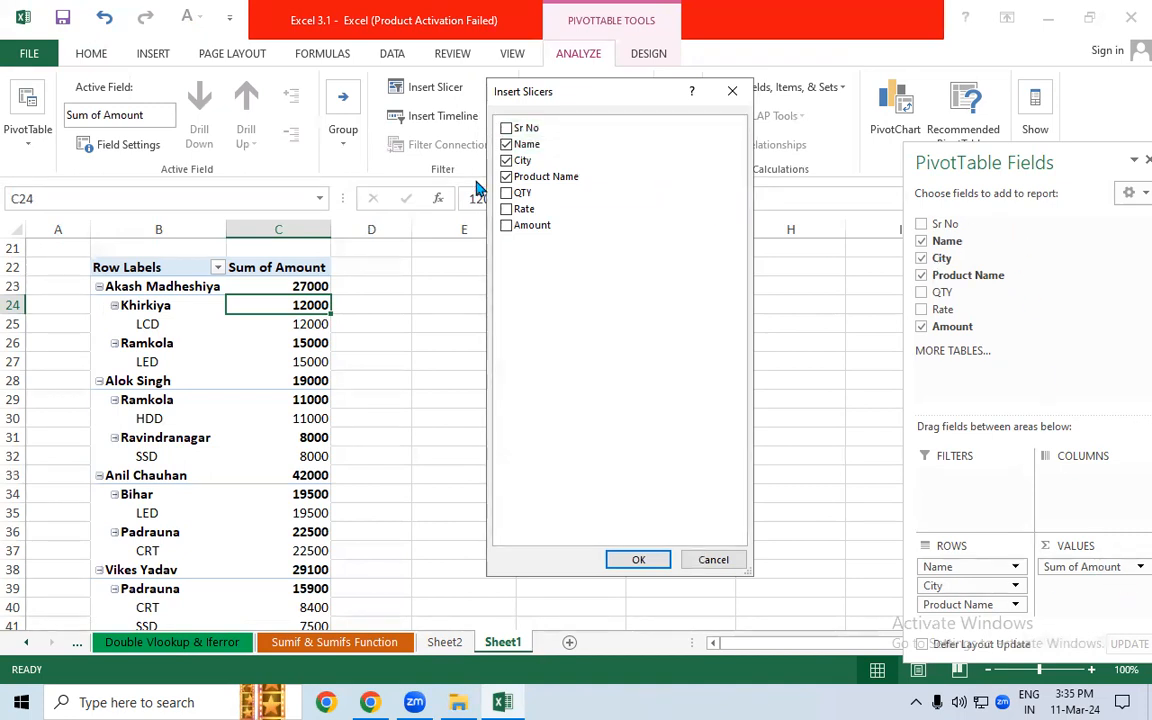
click(636, 560)
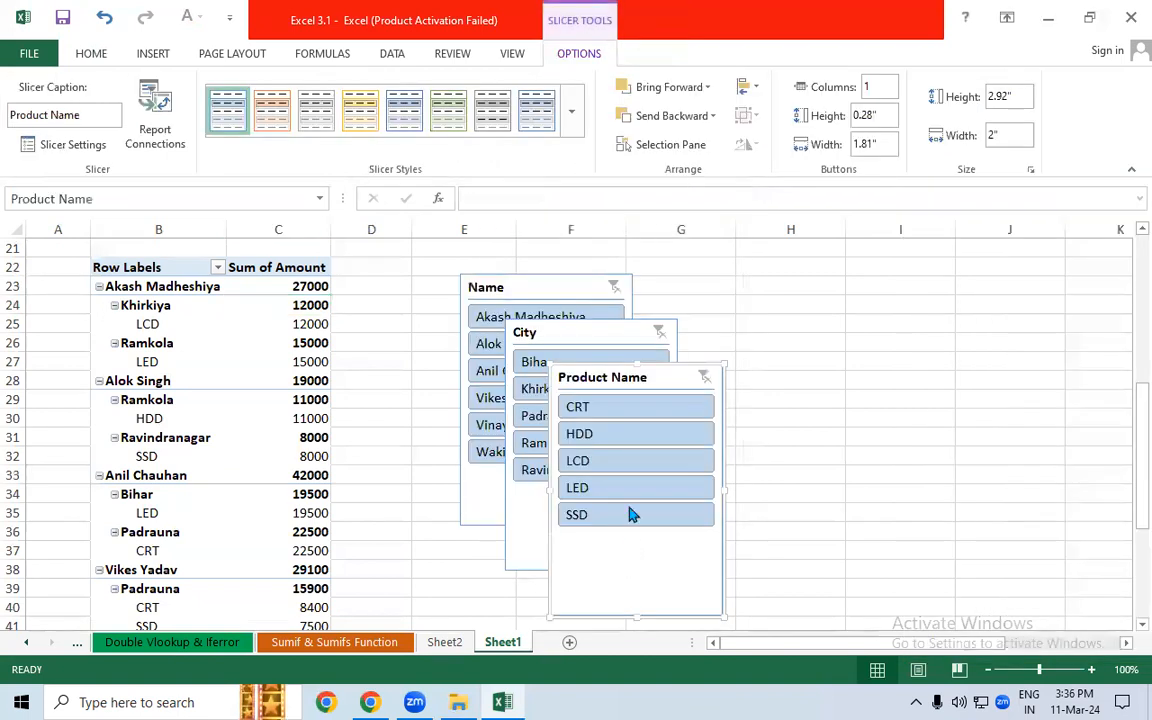
- Spread the Name, City and Product Name slicers side by side in the empty cells beside the PivotTable
drag(630, 391, 1028, 289)
drag(571, 345, 781, 281)
mouse_move(550, 294)
mouse_down()
mouse_move(584, 281)
mouse_move(566, 285)
mouse_up()
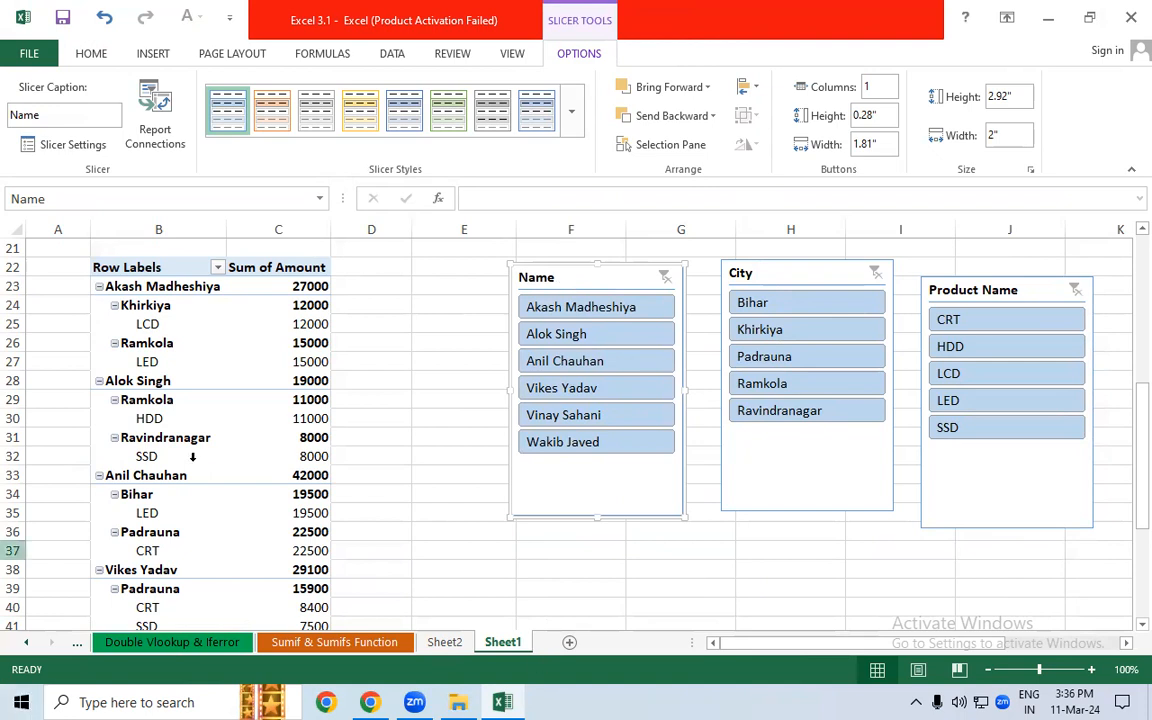
- Use the slicers to filter the PivotTable by the product SSD and separately by the first listed person, clearing each filter after reviewing it
click(980, 428)
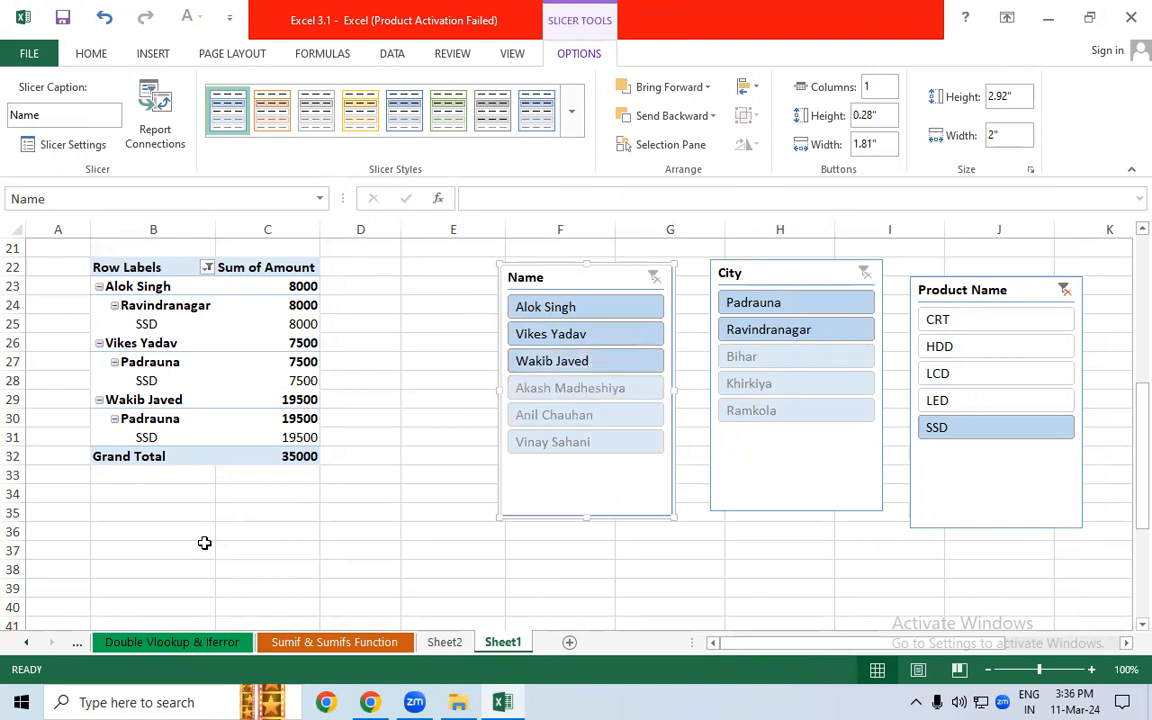
click(301, 455)
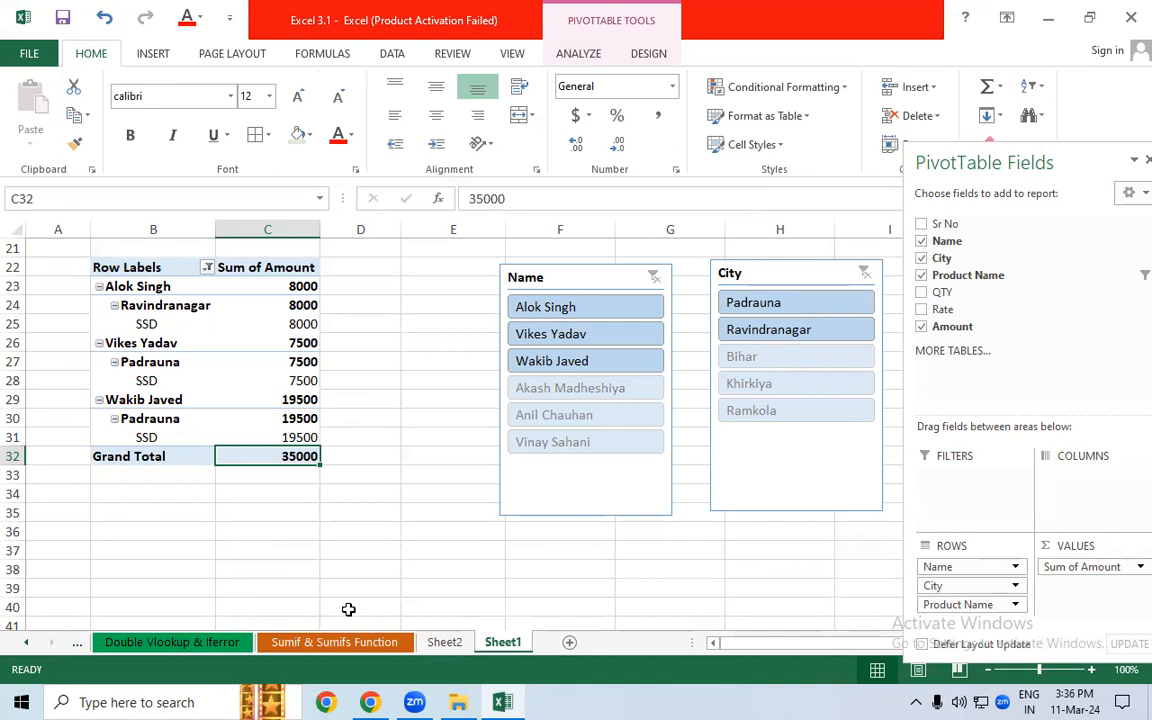
click(386, 549)
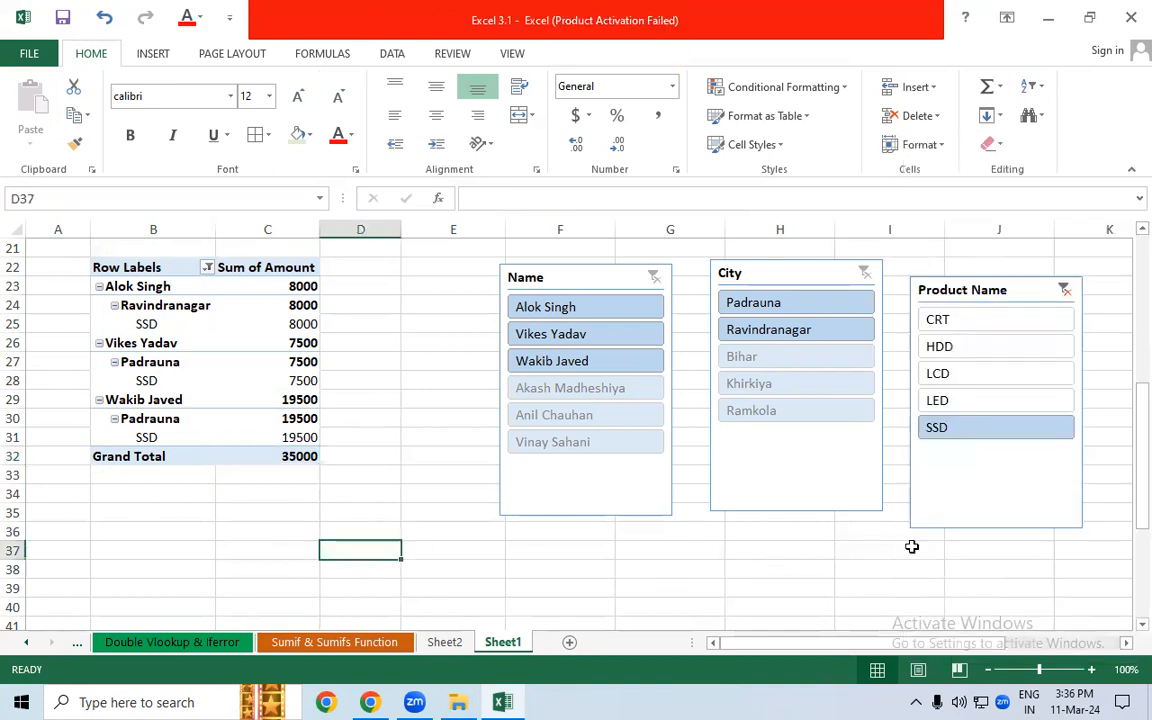
click(1064, 290)
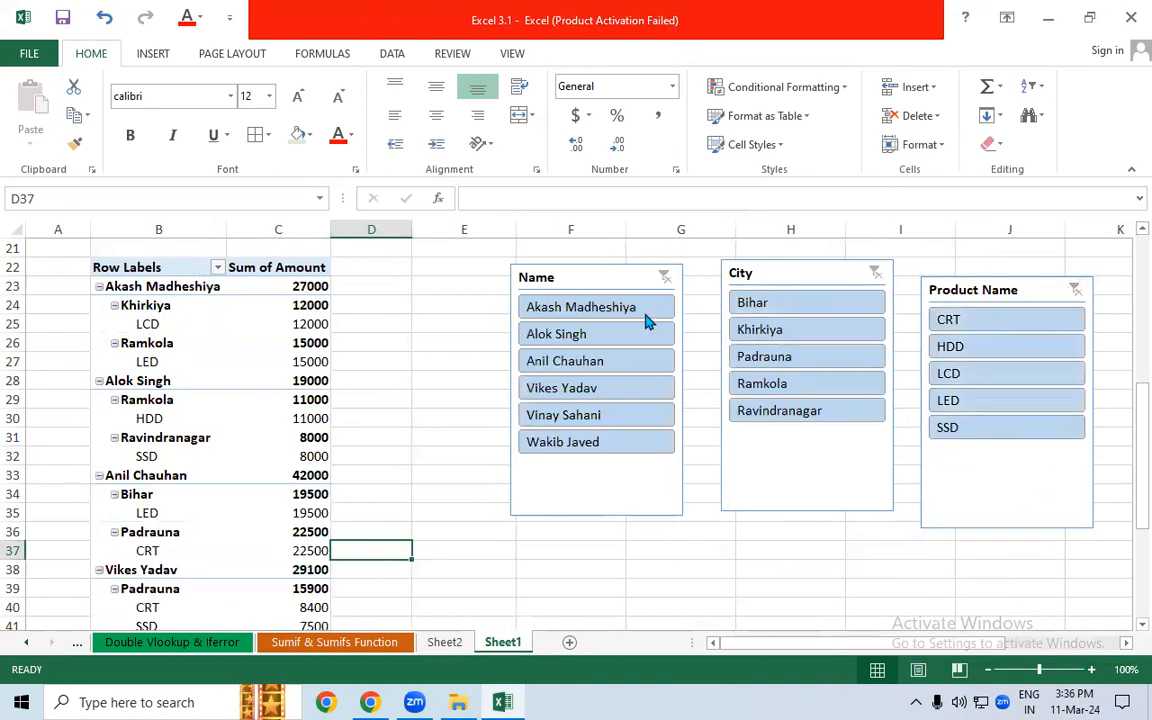
click(603, 312)
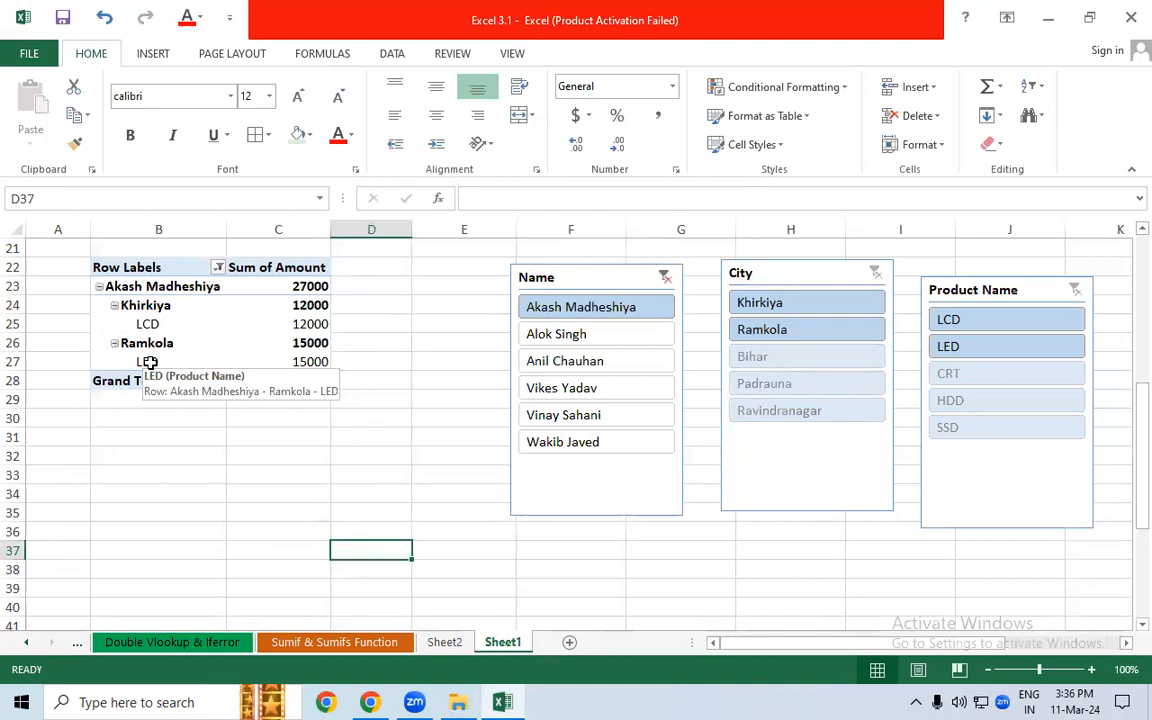
click(664, 278)
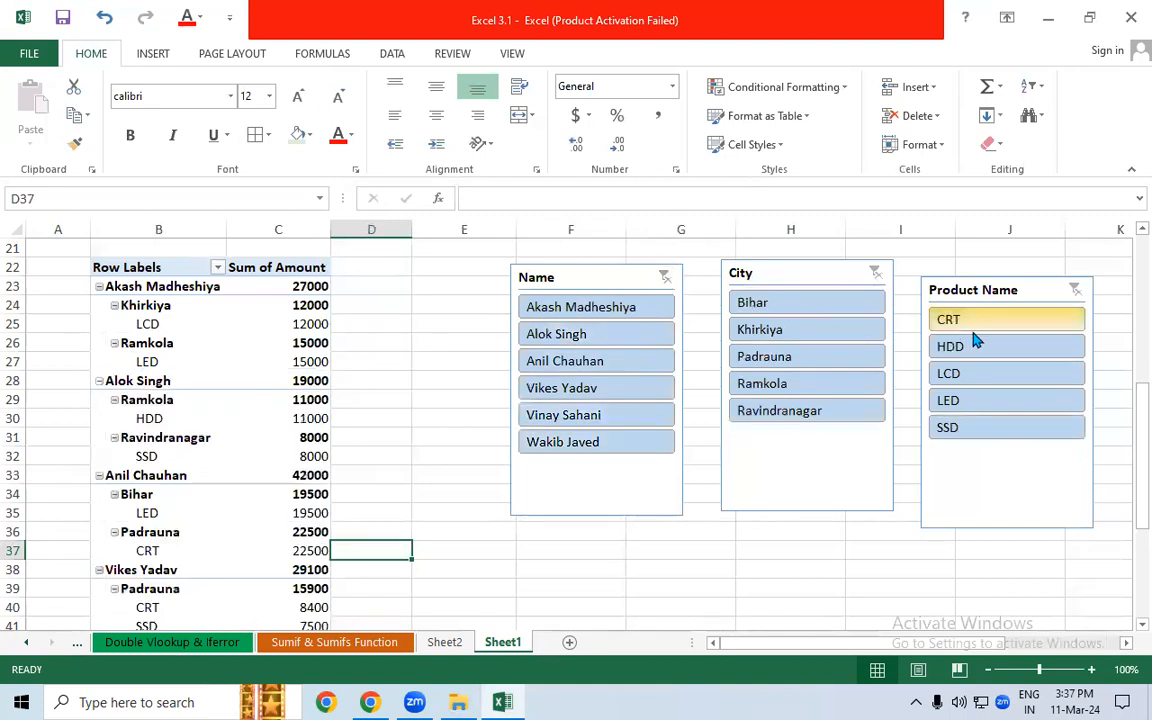
- Filter the PivotTable to the city Padrauna with the City slicer and examine each person's products and the grand total
click(787, 366)
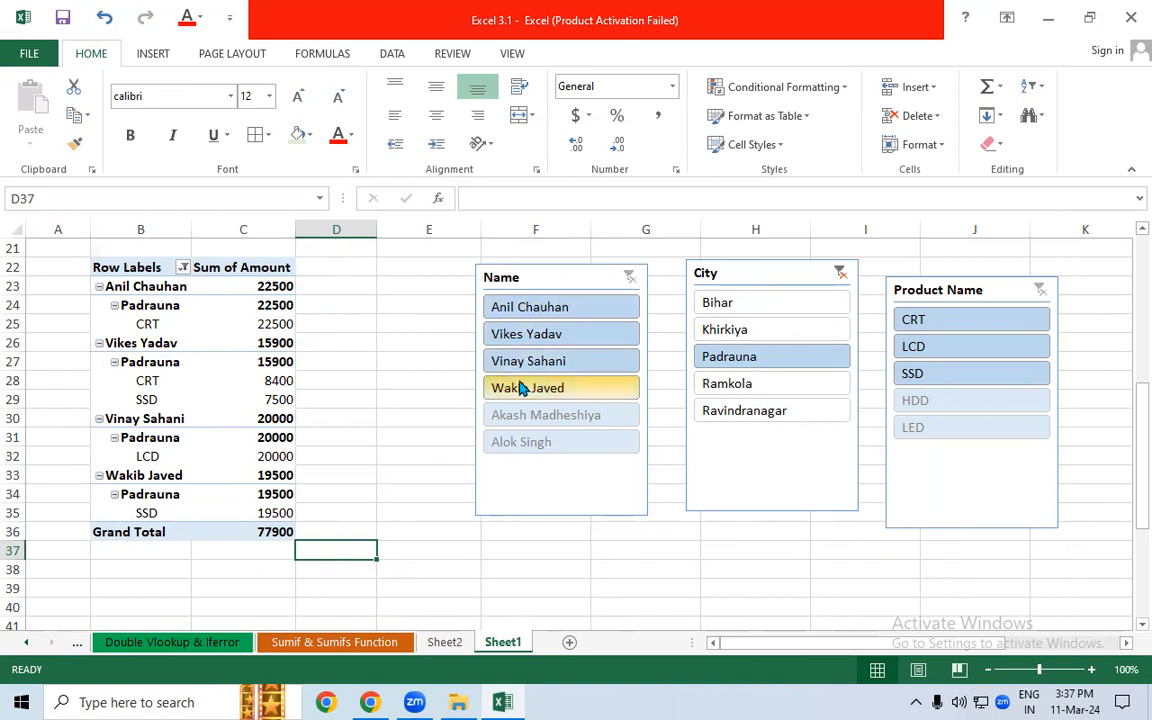
click(152, 324)
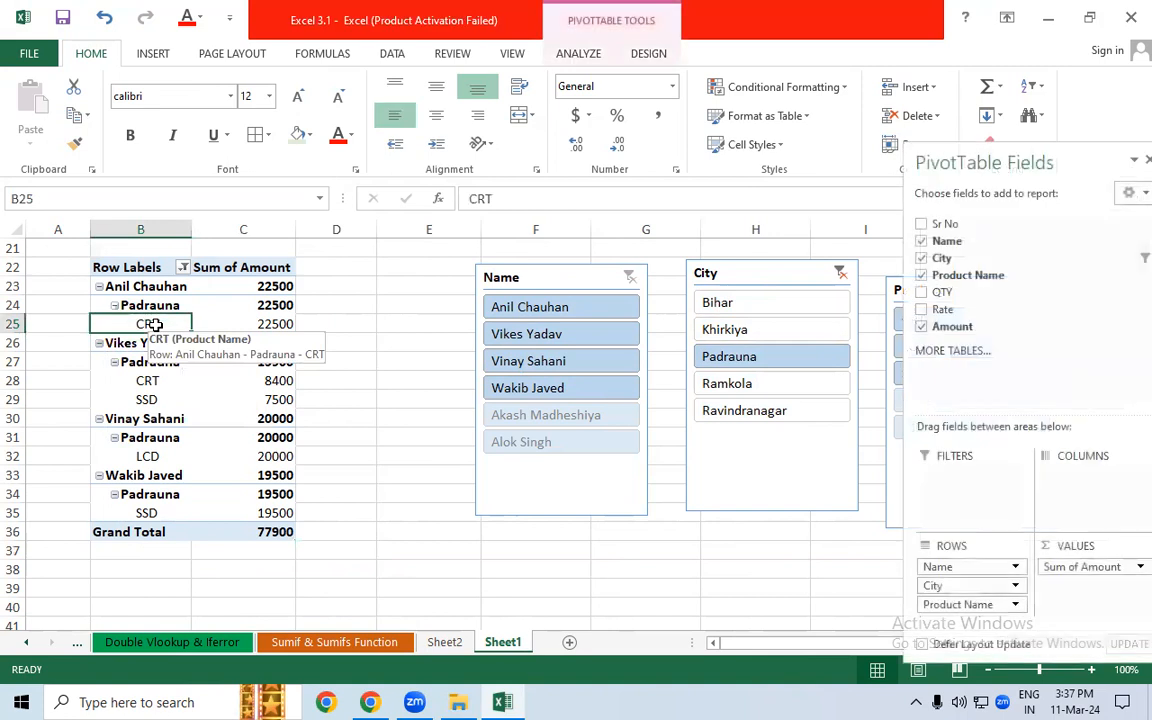
click(120, 340)
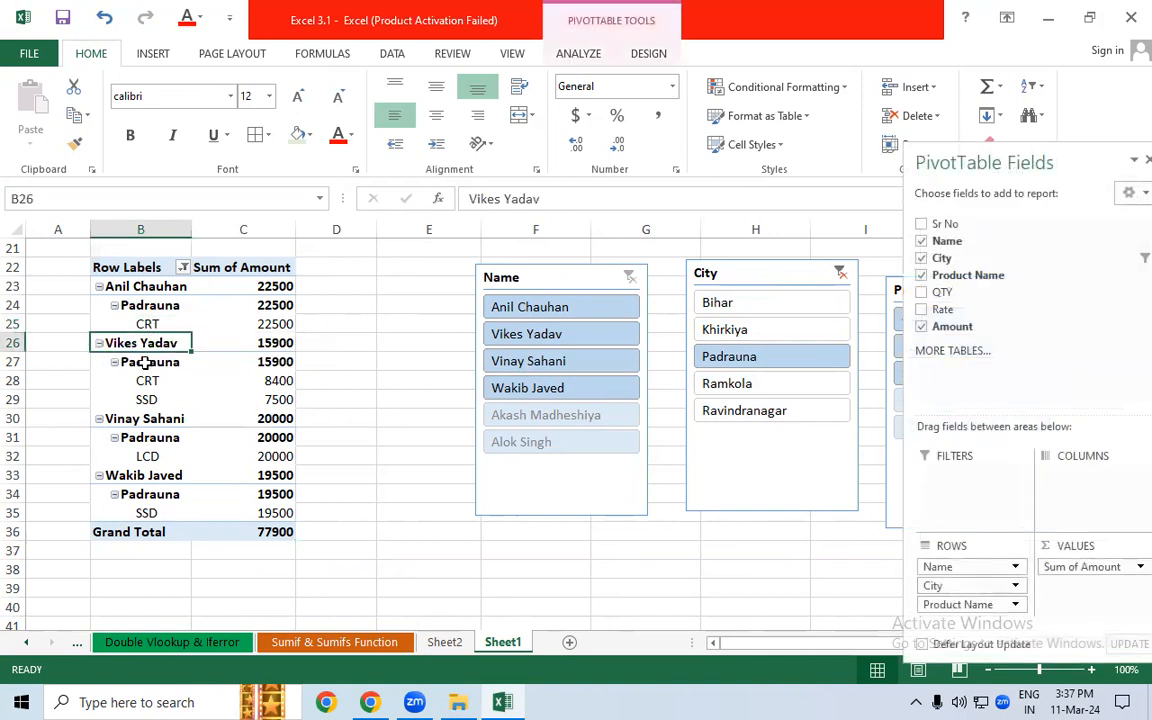
click(145, 362)
click(147, 379)
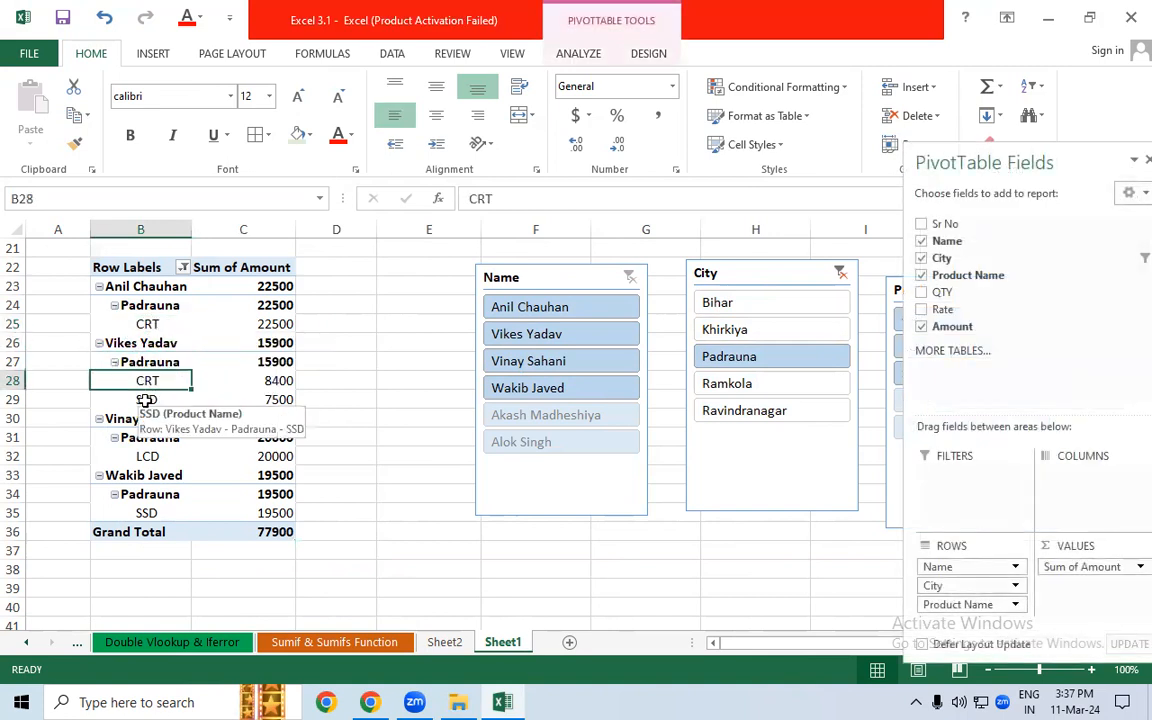
click(145, 399)
click(132, 418)
click(136, 437)
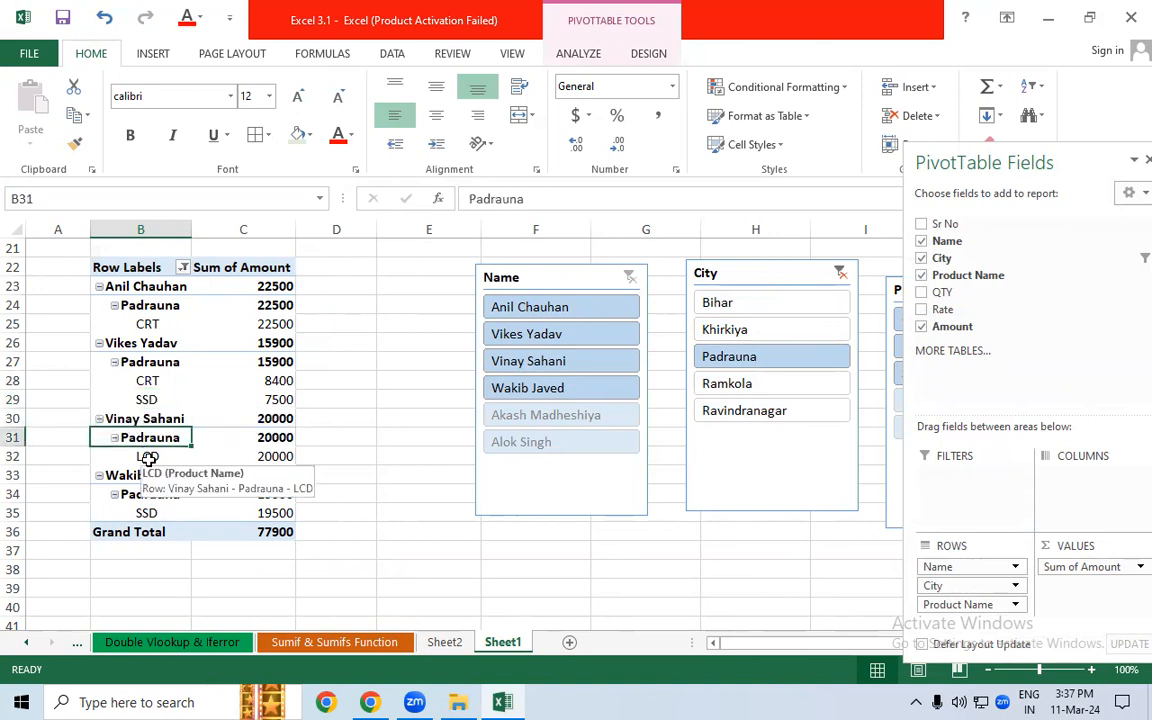
click(148, 456)
click(146, 476)
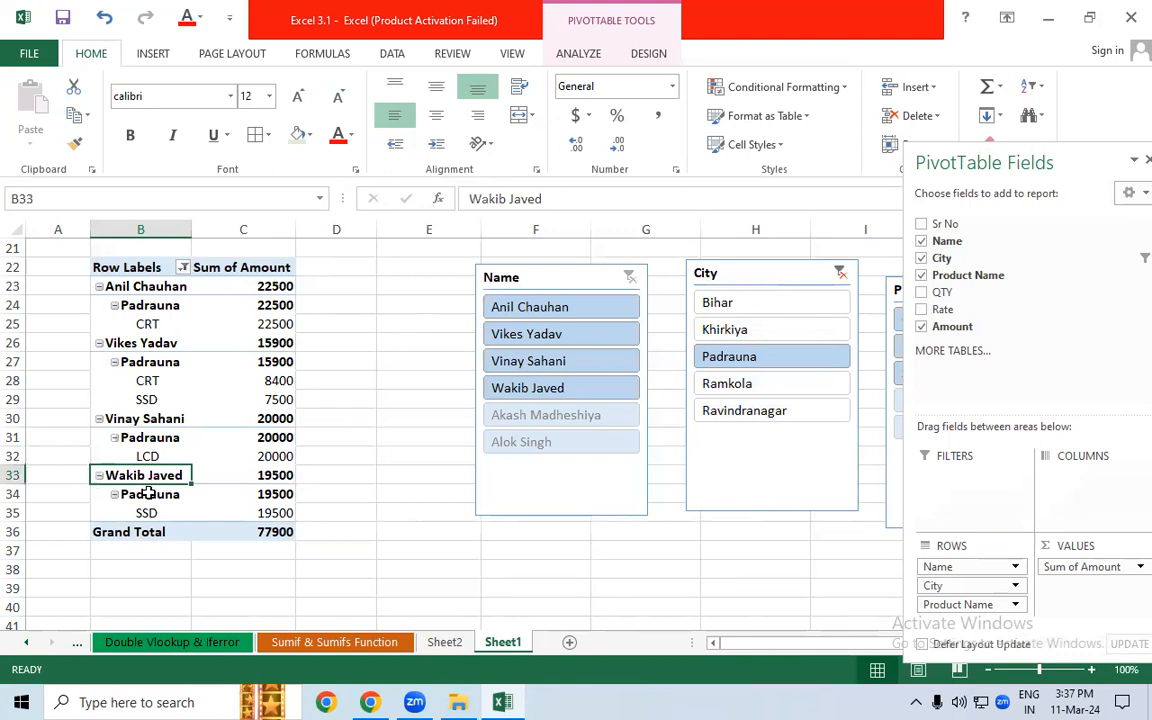
click(146, 494)
click(148, 513)
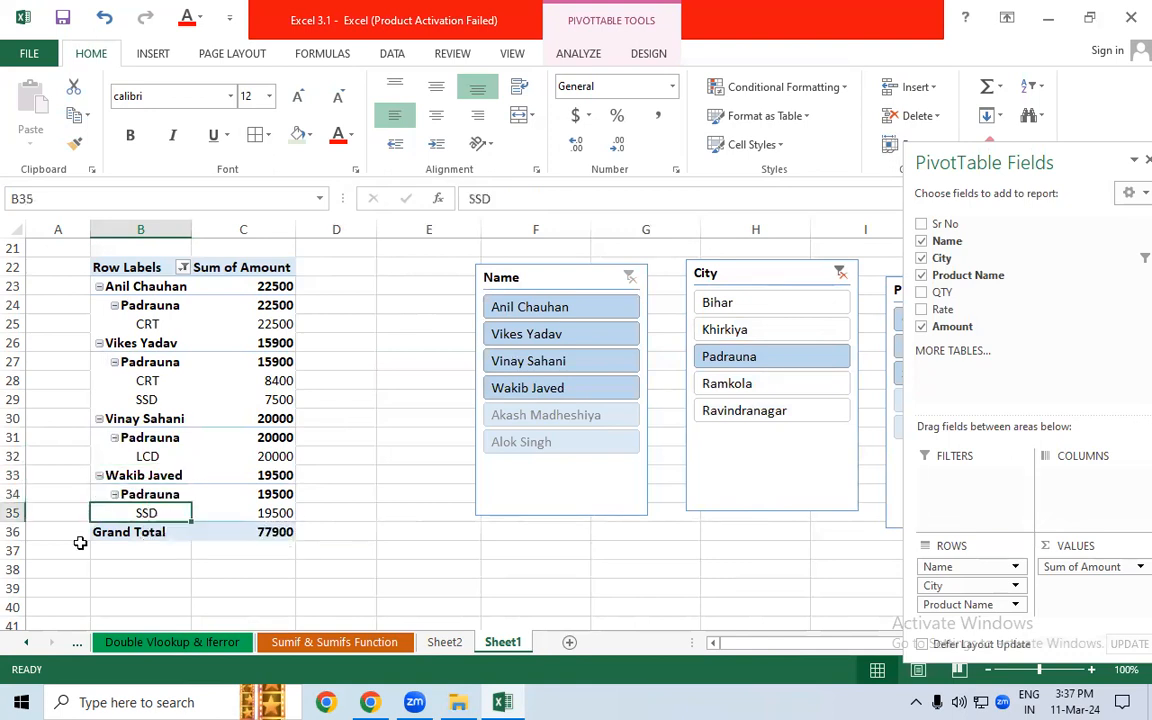
click(274, 531)
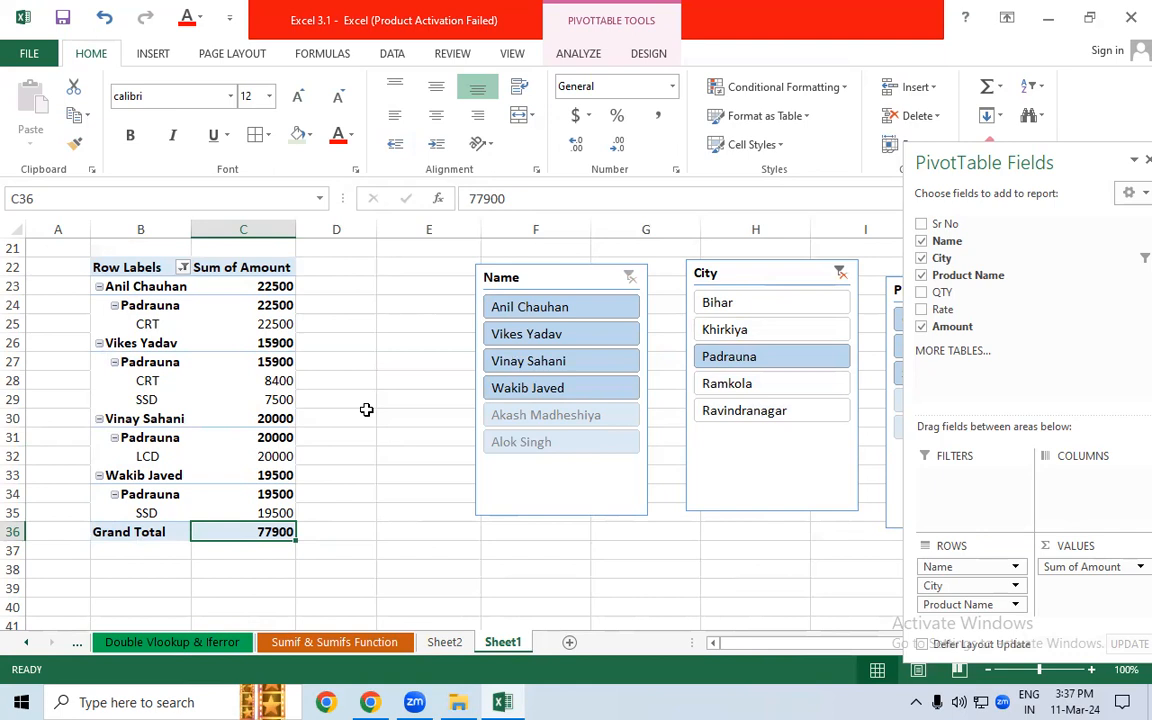
- Clear the City slicer's filter and move the City and Product Name slicers closer to the Name slicer
drag(1078, 165, 1041, 165)
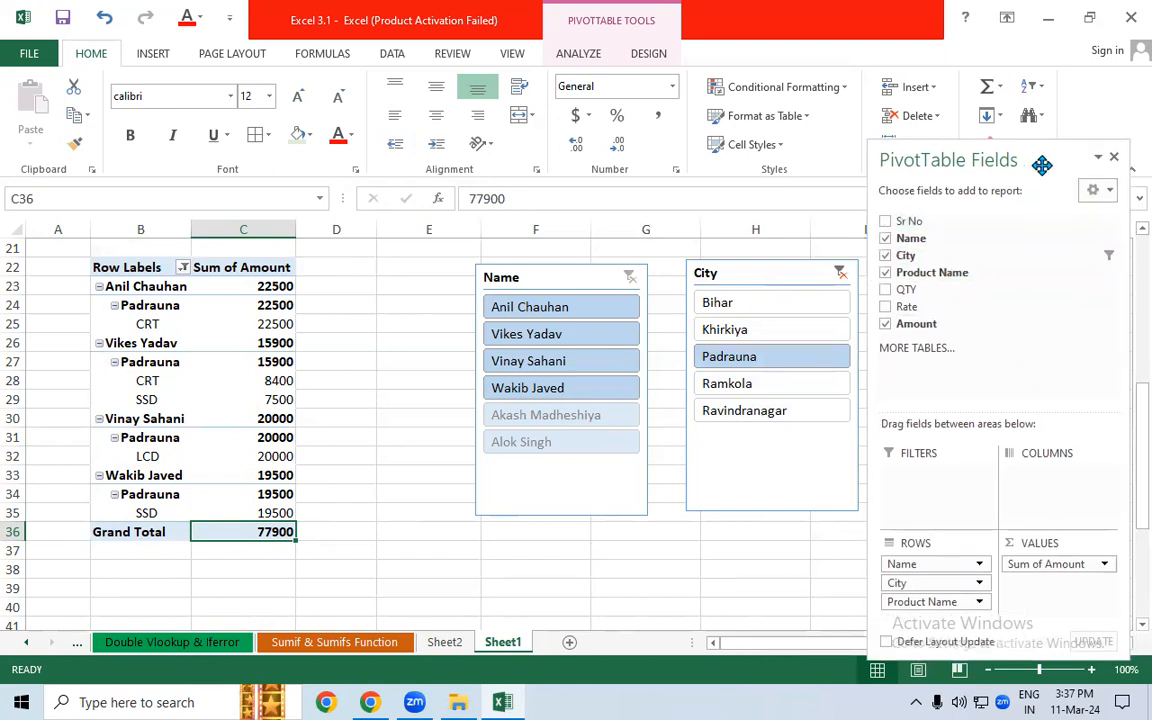
click(839, 272)
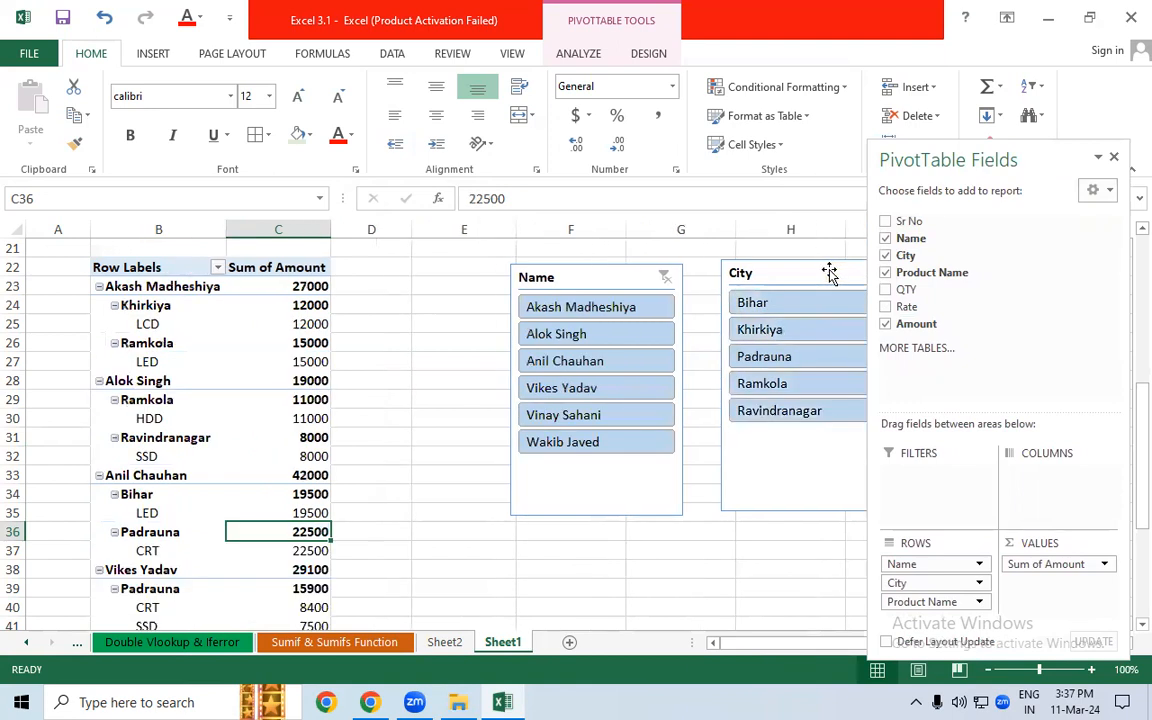
drag(829, 272, 787, 279)
drag(925, 289, 885, 276)
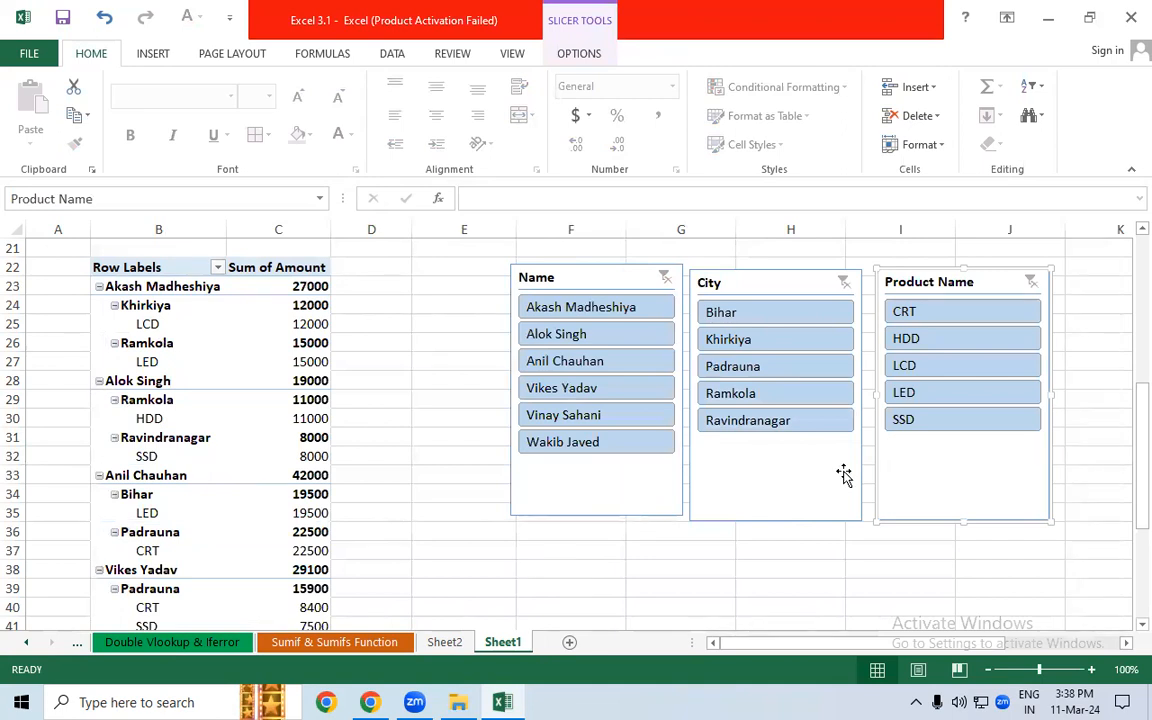
- Filter the PivotTable to the last person in the Name slicer, review the matching city and product, and clear the filter
click(587, 449)
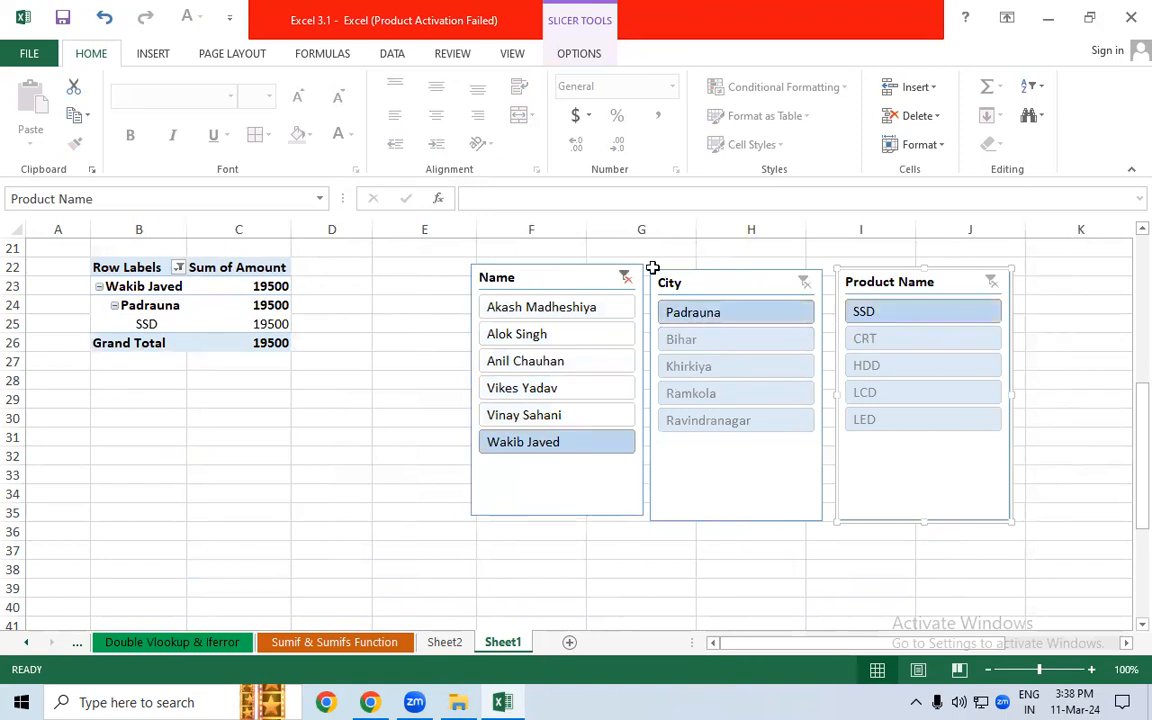
click(624, 277)
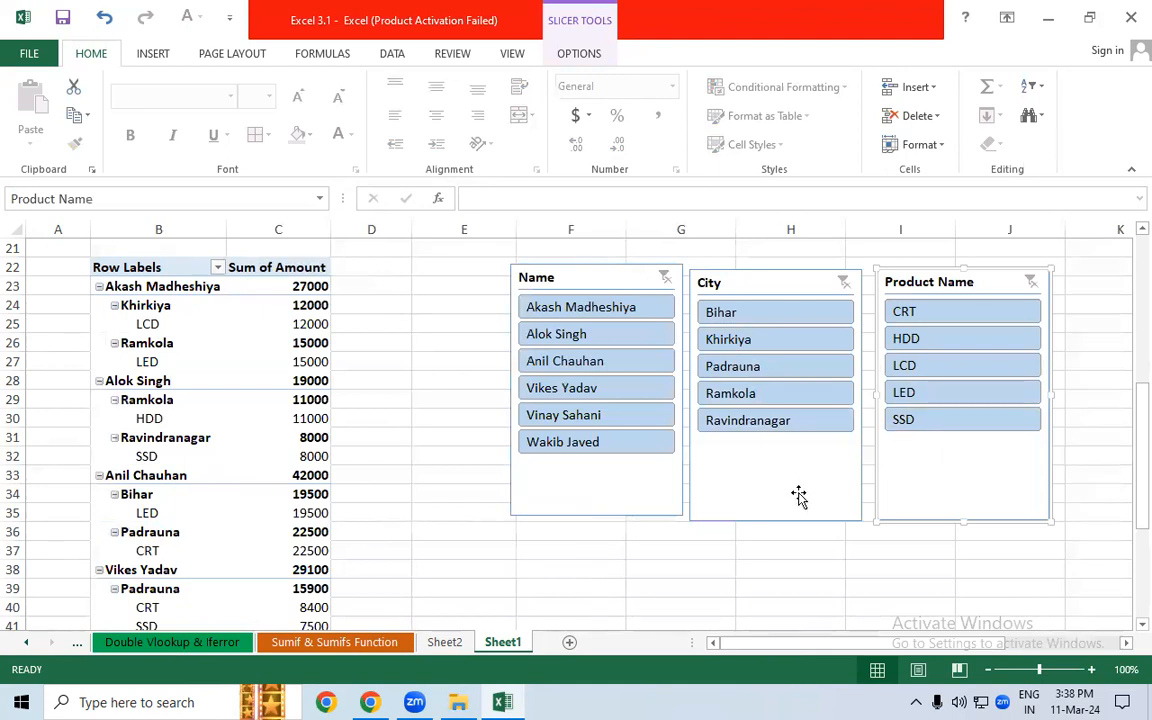
click(595, 450)
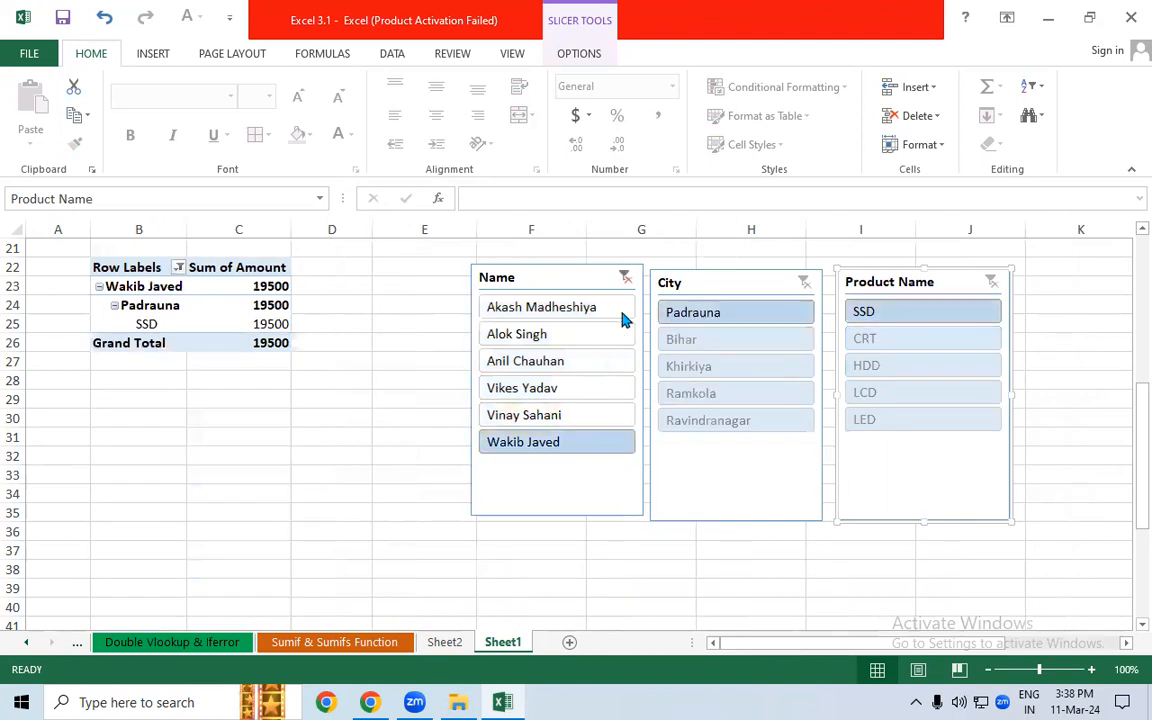
click(623, 276)
- Combine the product SSD with one person's name in the slicers to filter the PivotTable, and clear both filters
click(896, 421)
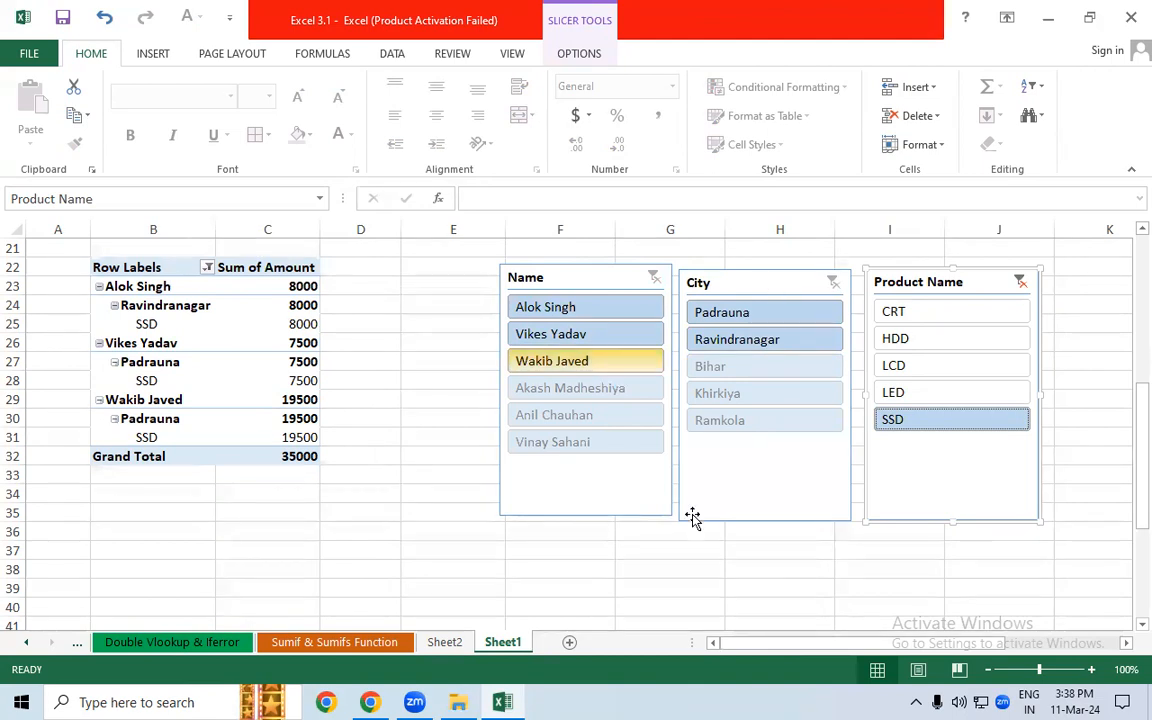
click(604, 370)
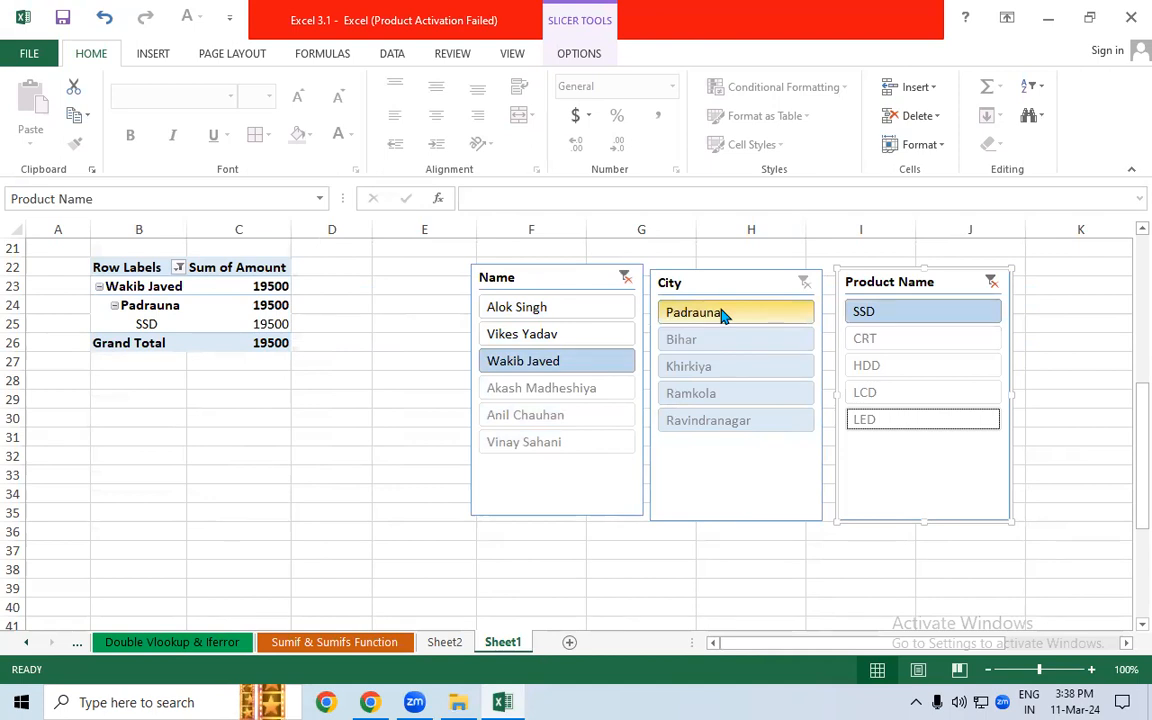
click(991, 283)
click(636, 284)
click(624, 277)
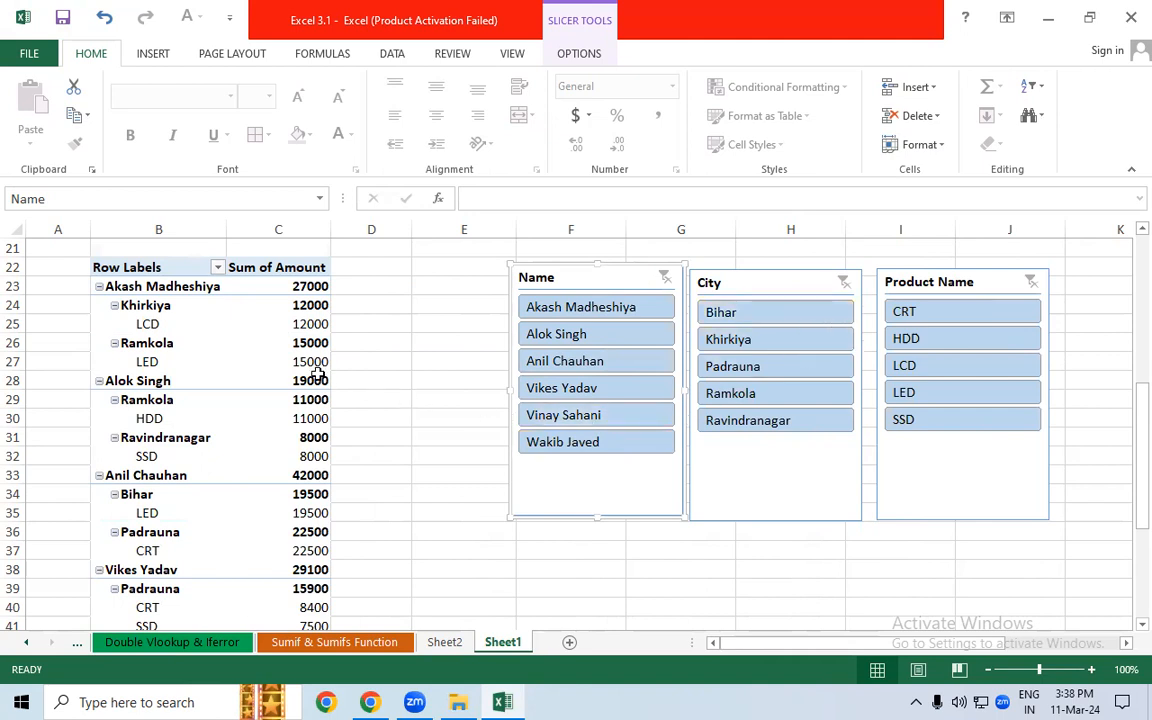
- Move Name from the PivotTable's row fields to its report filter and review the amounts by city and product
mouse_move(318, 374)
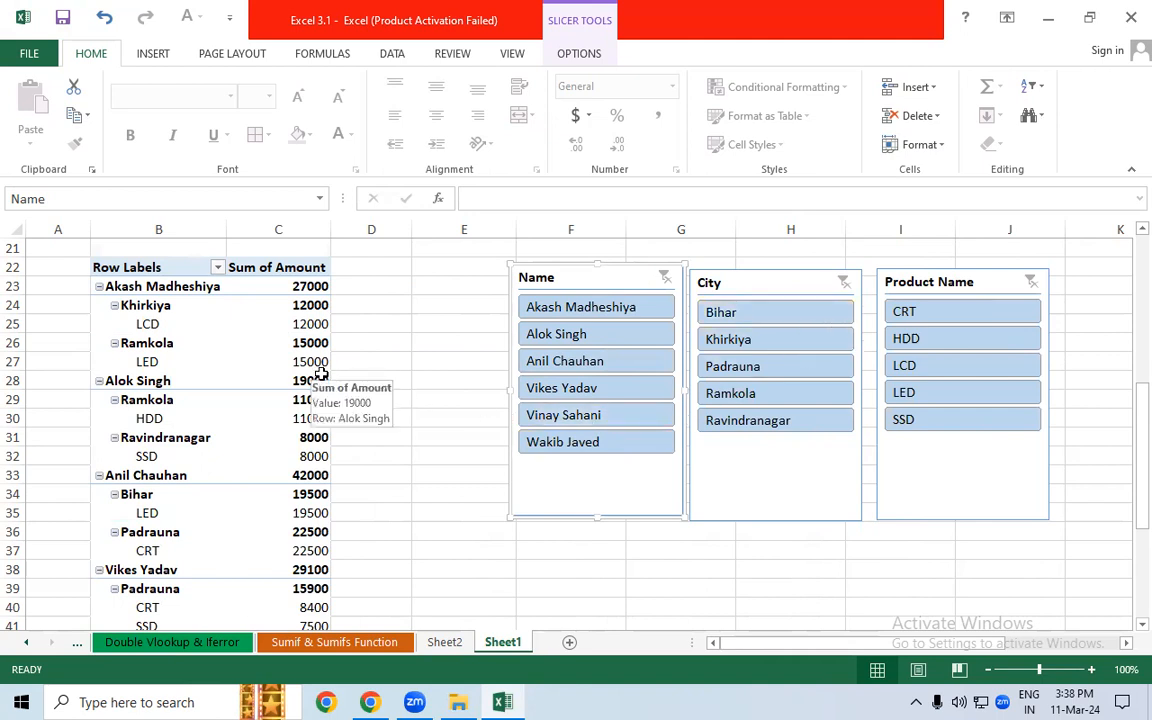
click(140, 361)
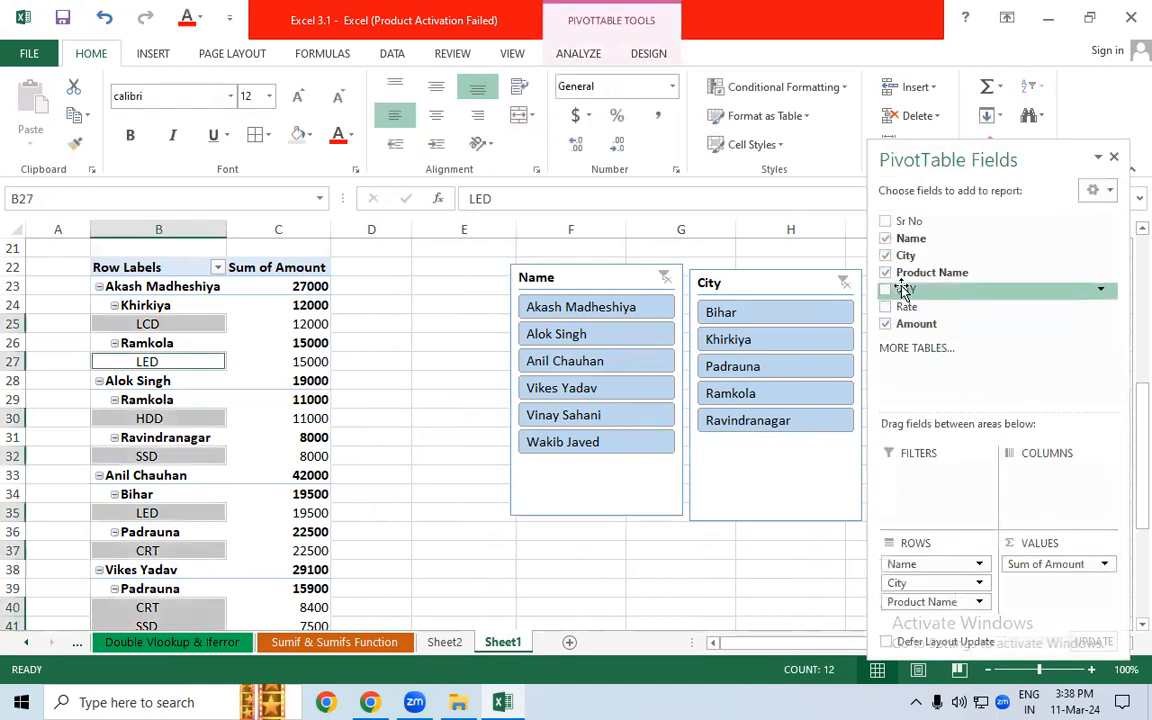
click(886, 223)
click(888, 226)
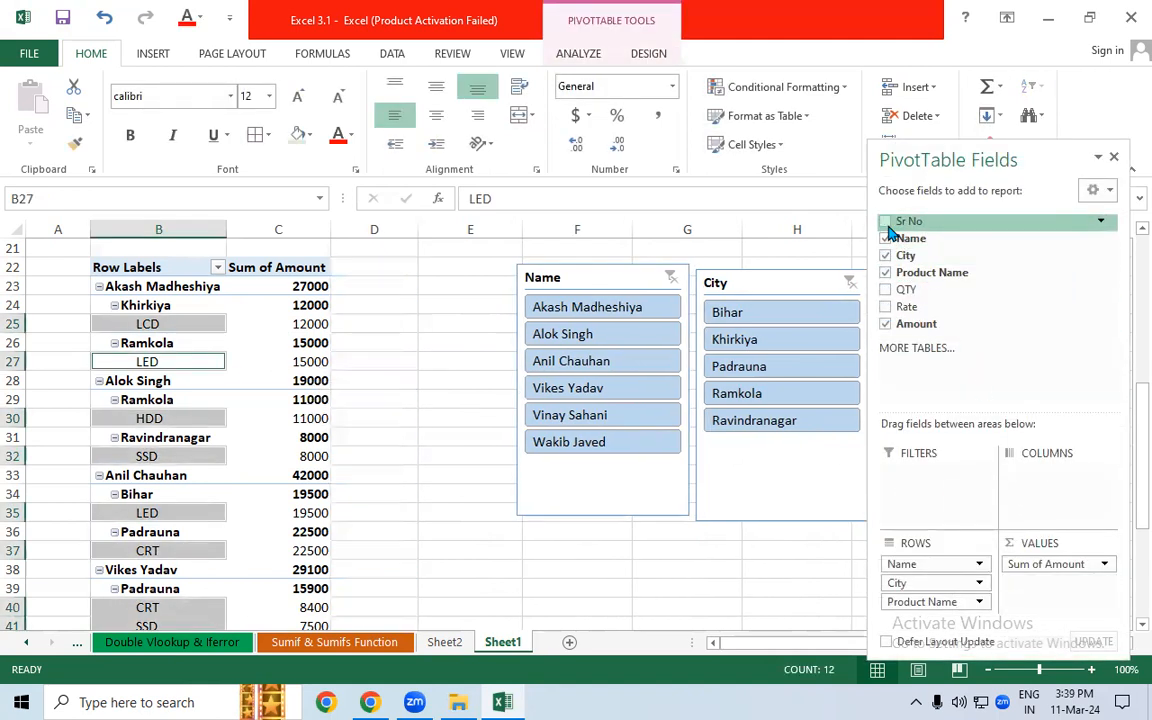
drag(927, 566, 919, 479)
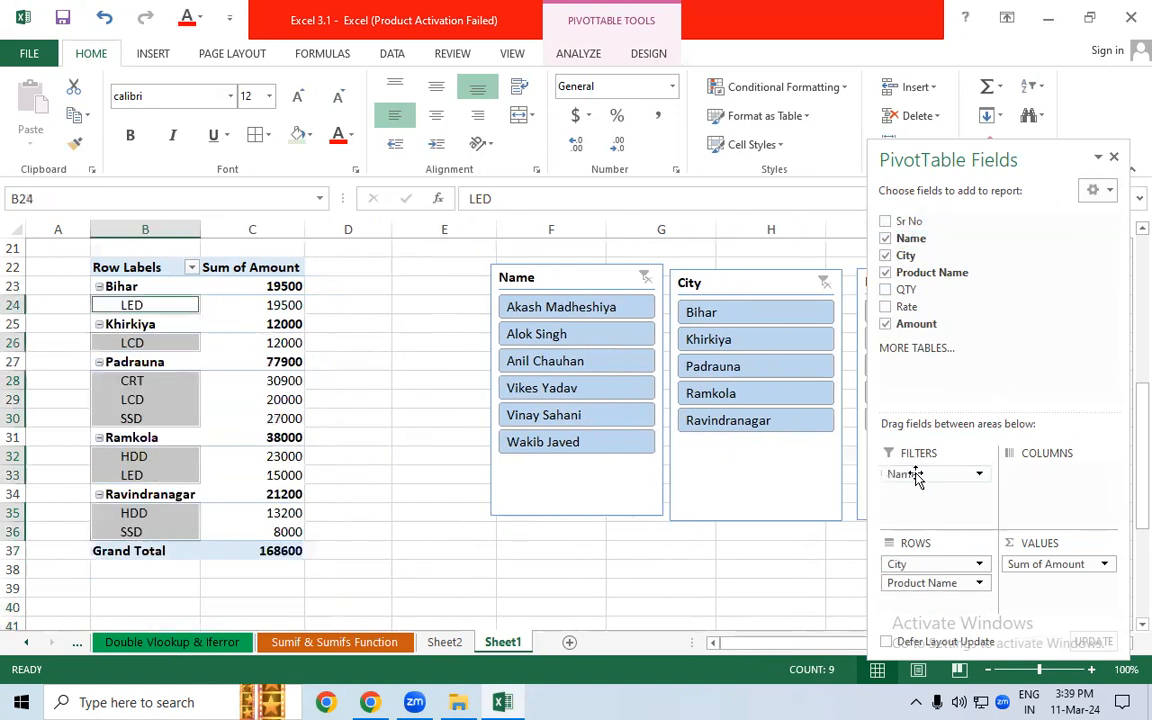
click(436, 420)
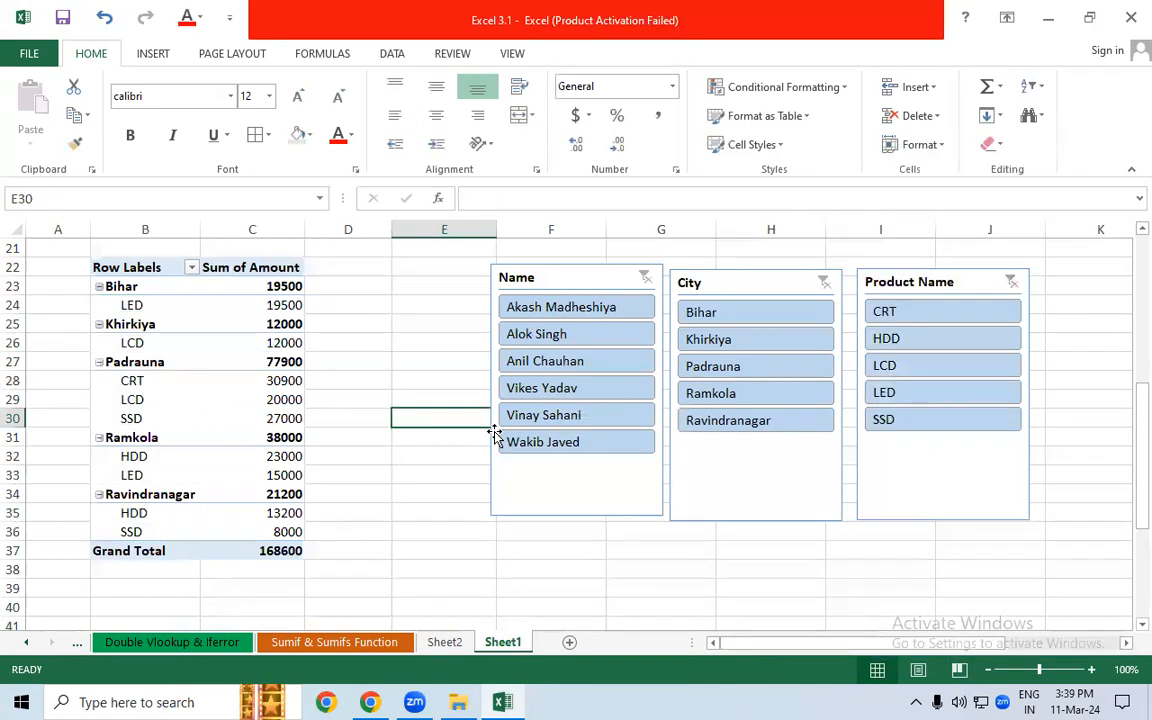
scroll(370, 417, down, 2)
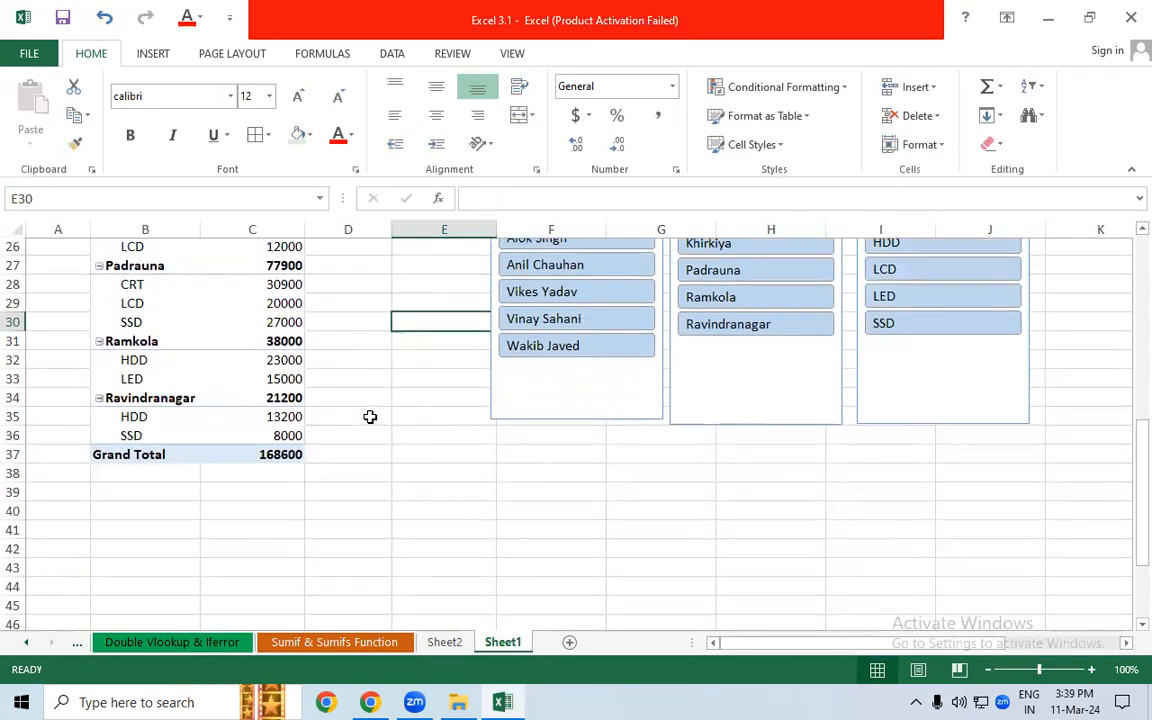
- Filter the PivotTable to the first person in the Name slicer, review the matching cities and products, and clear the filter
drag(1140, 465, 1140, 393)
click(558, 392)
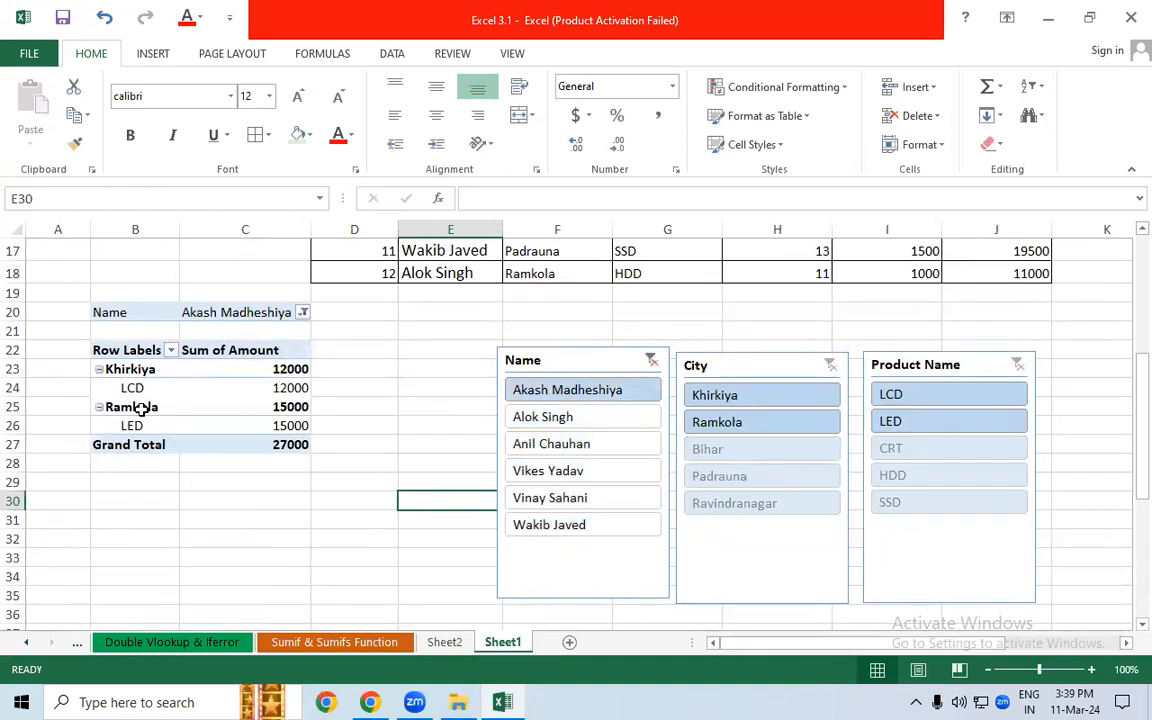
click(651, 359)
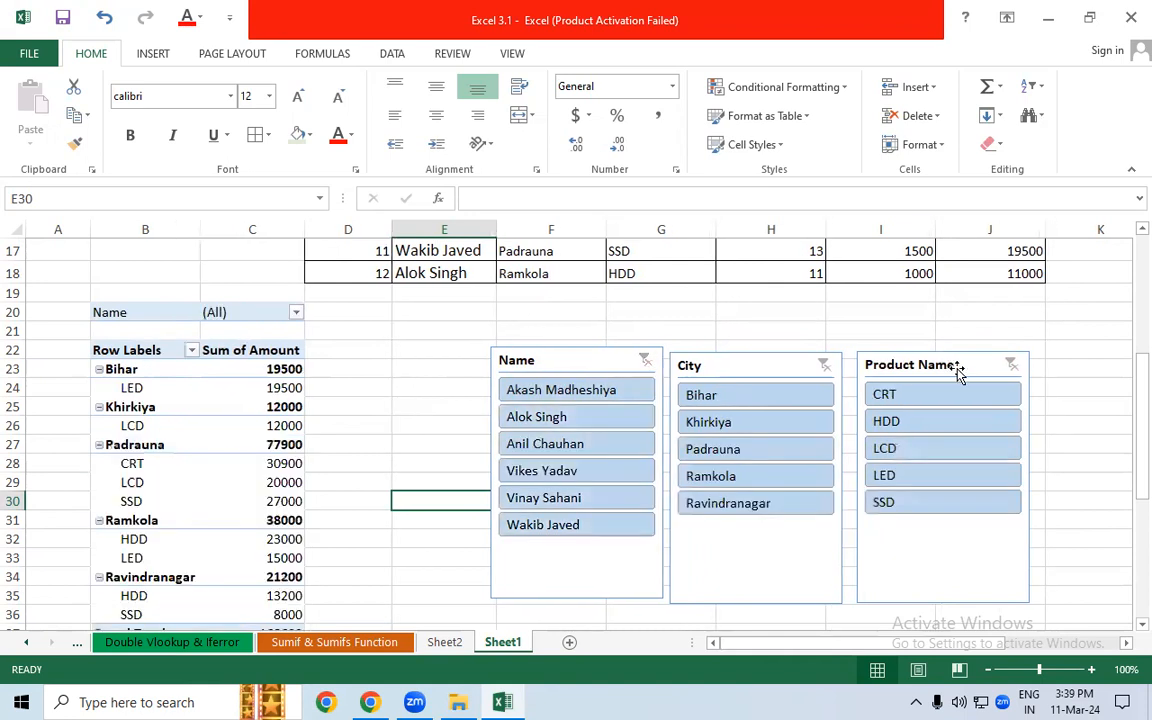
- Enable multiple selection in the Name report filter, show only the second person's amounts, and restore all names
click(296, 313)
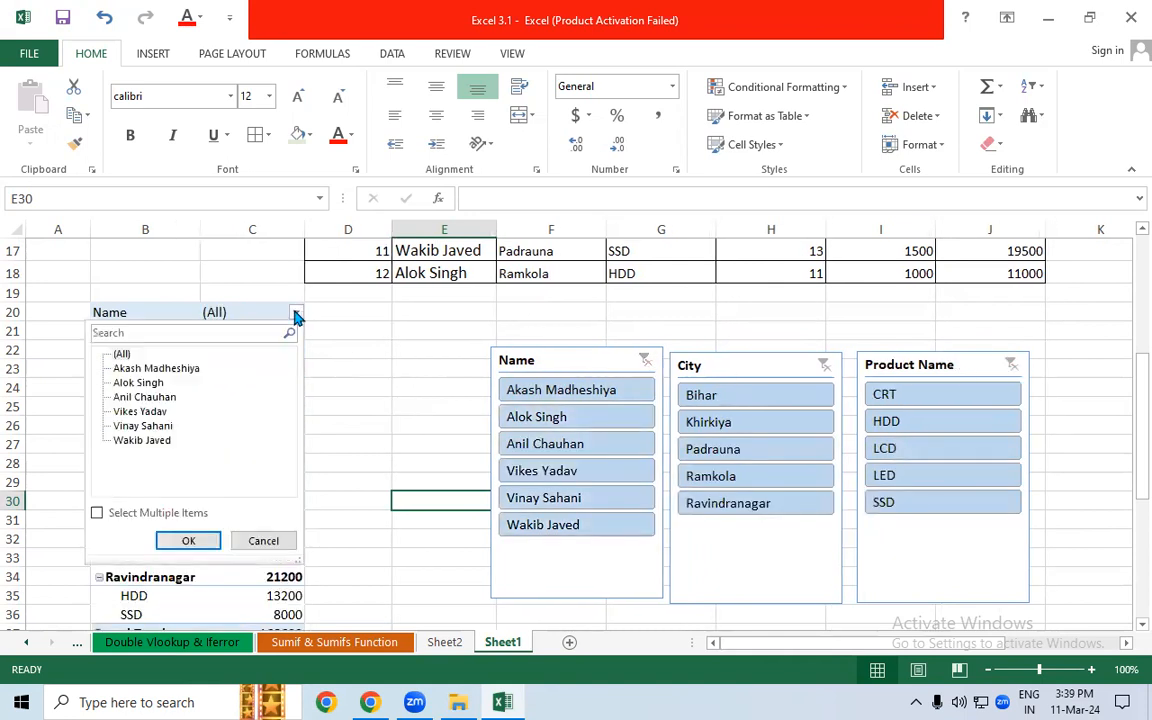
click(97, 512)
click(132, 355)
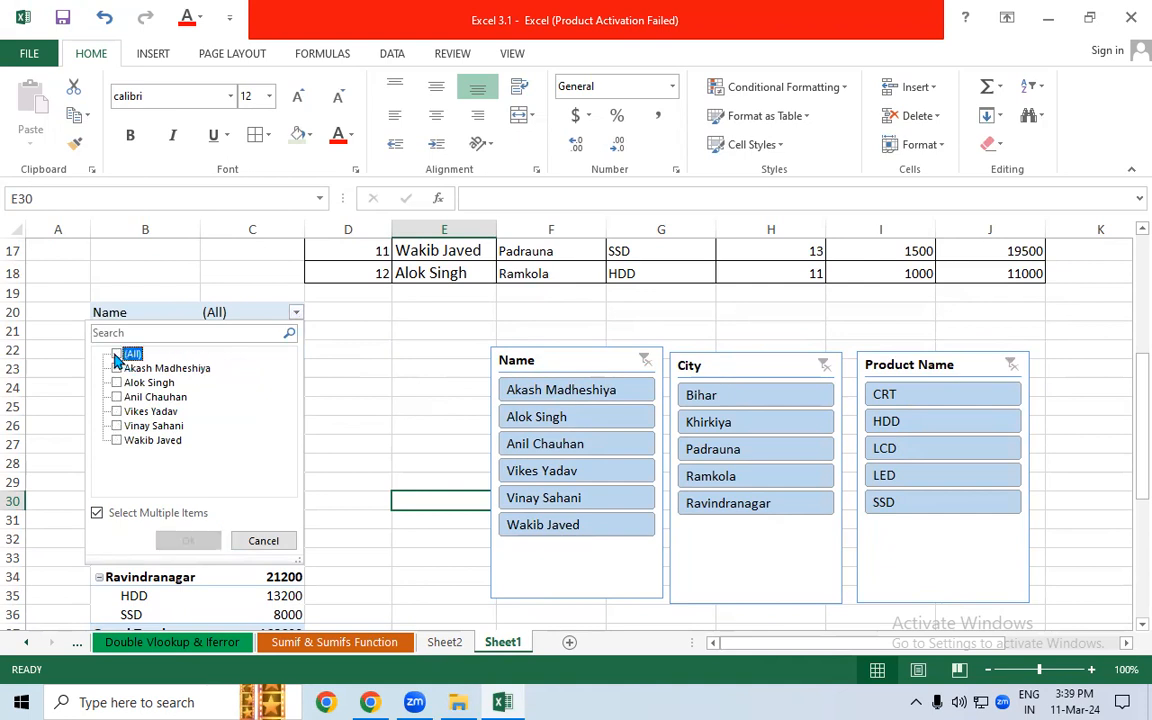
click(117, 383)
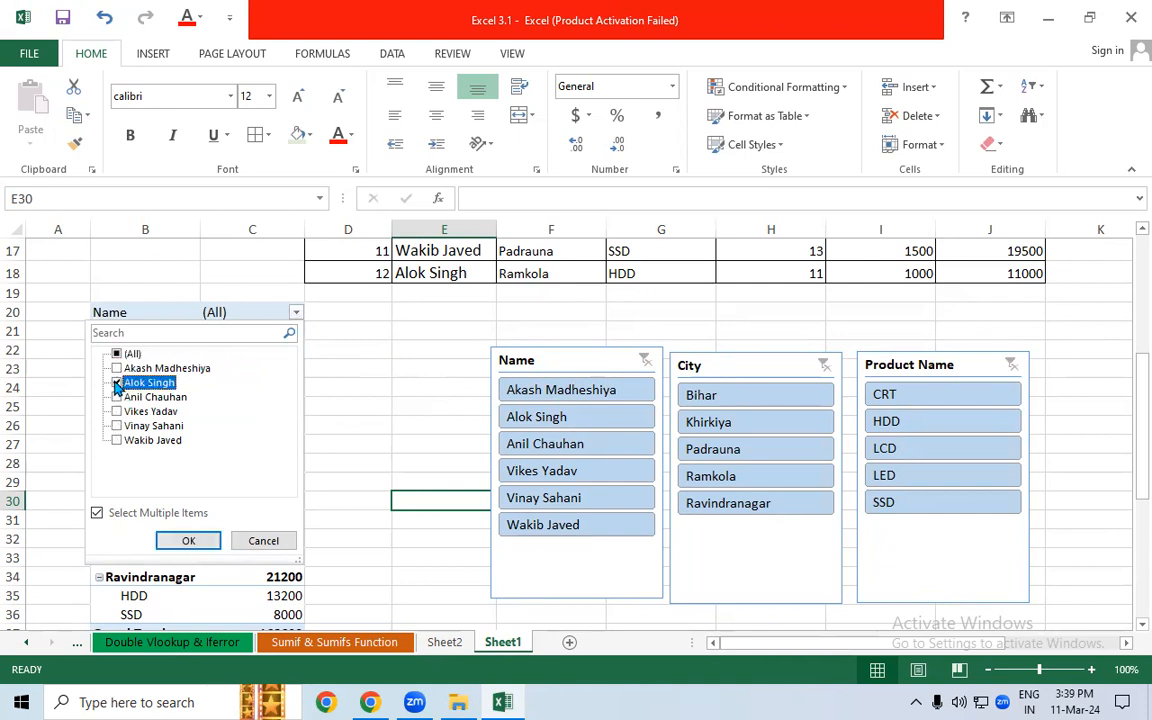
click(187, 540)
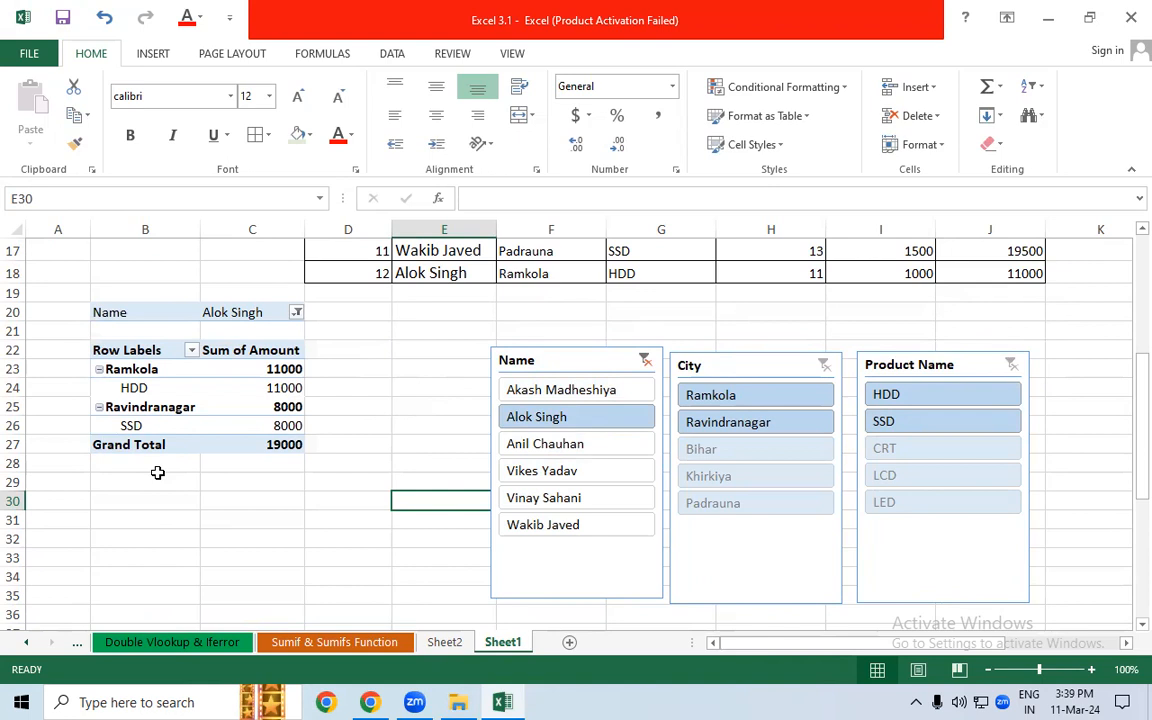
click(297, 312)
click(117, 354)
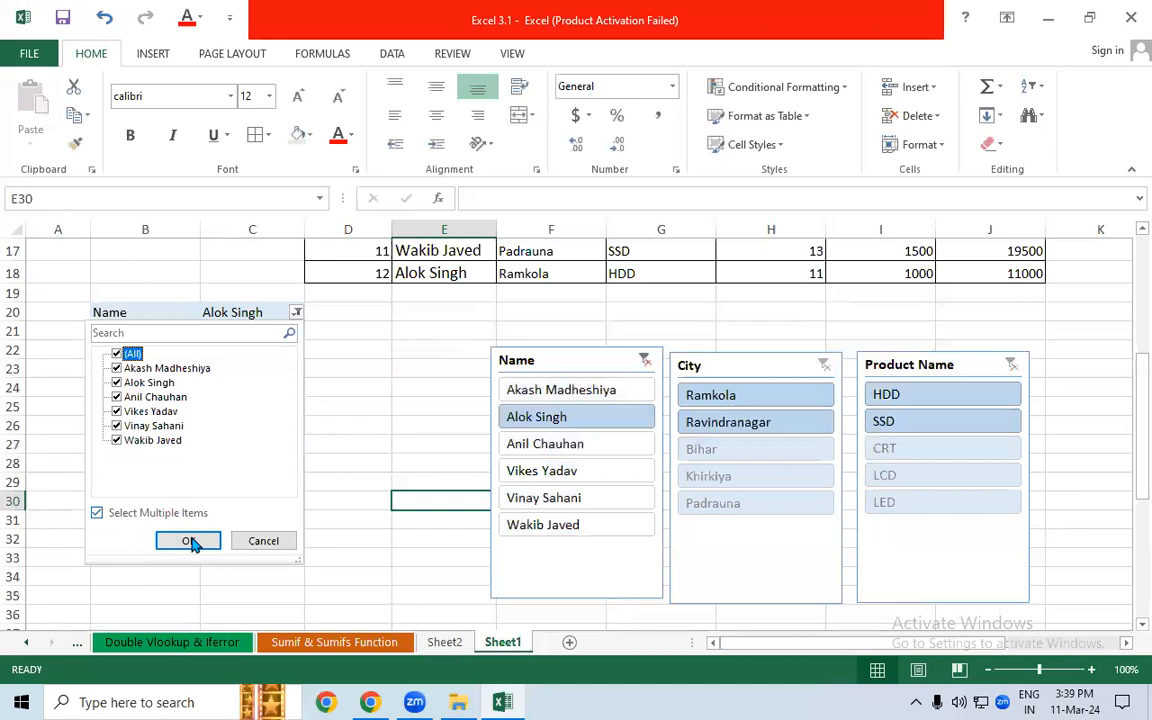
click(187, 541)
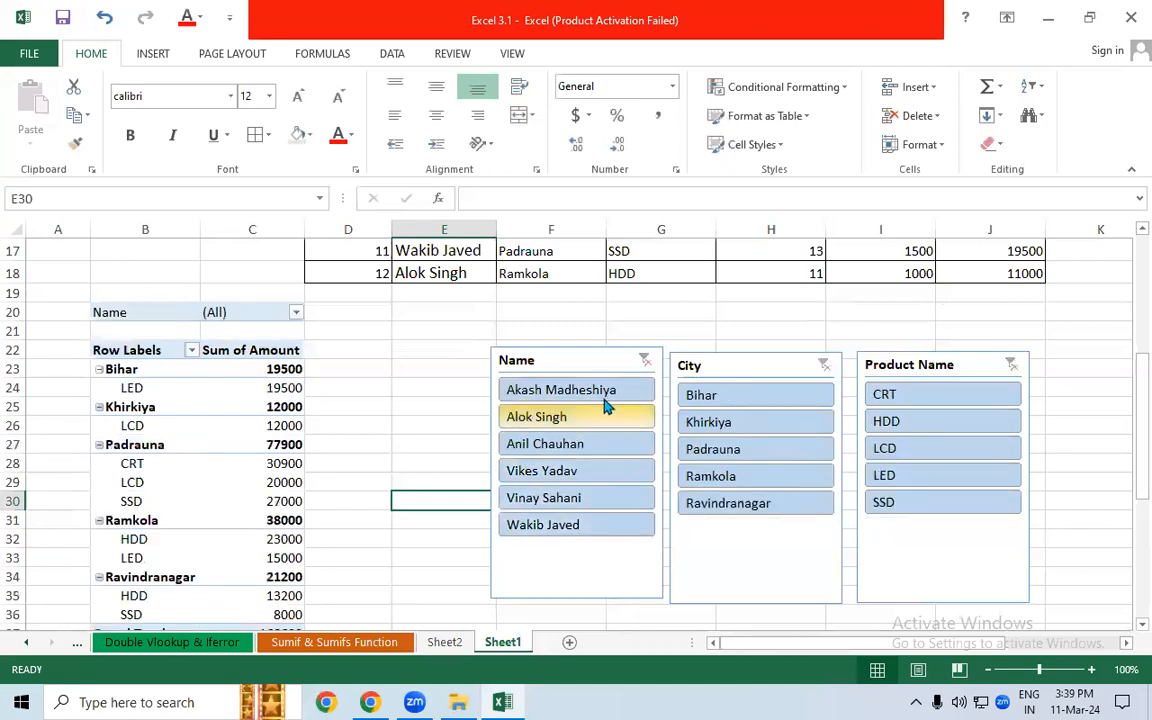
- Filter the PivotTable to the second person with the Name slicer and clear that filter
click(530, 420)
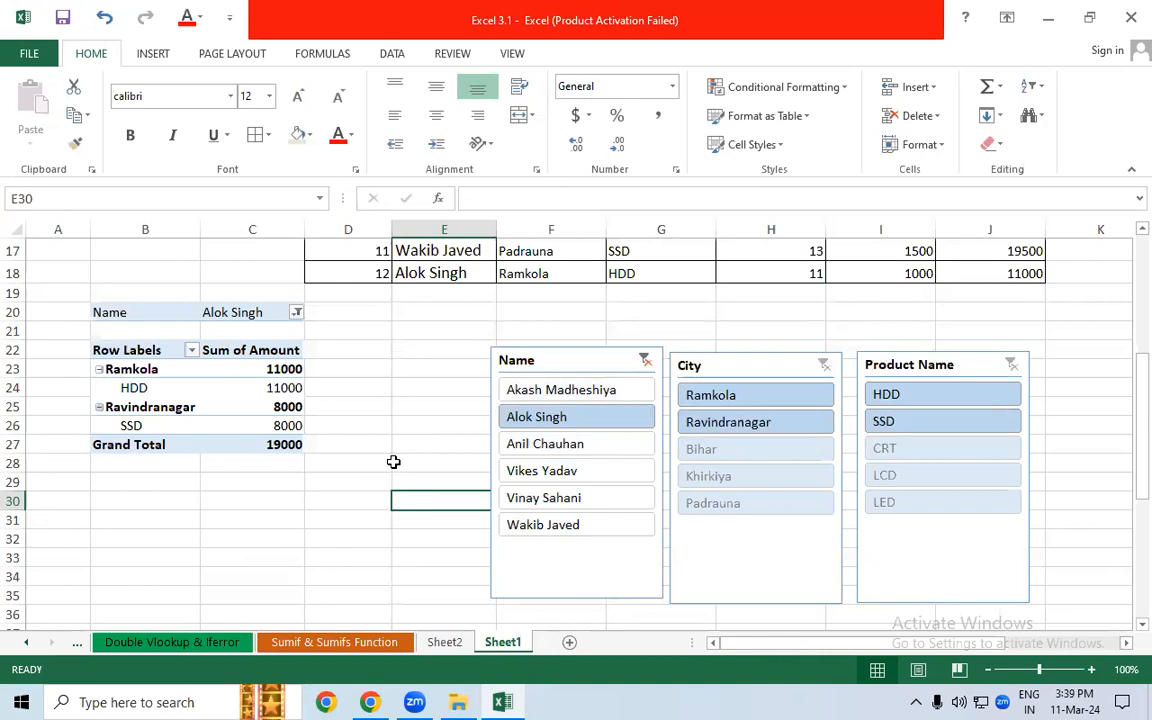
click(643, 360)
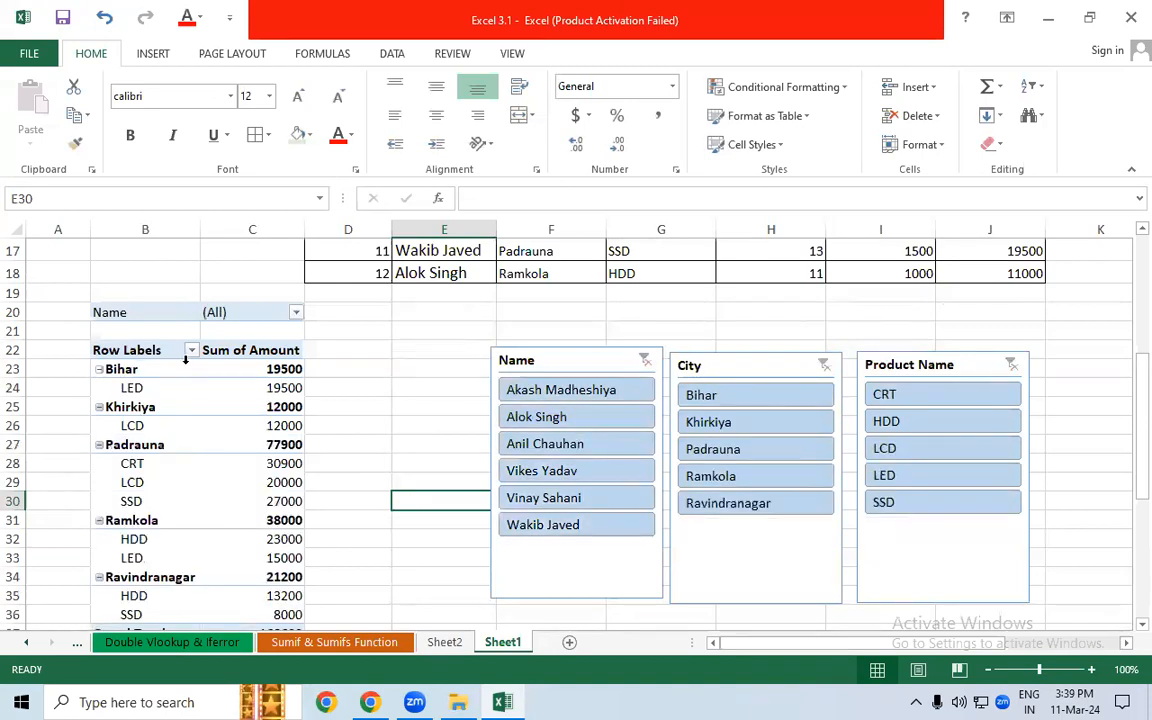
- Select the source sales table's header row from Sr No to Amount and show the commands for inserting a PivotTable
drag(768, 651, 840, 645)
drag(1125, 413, 1126, 249)
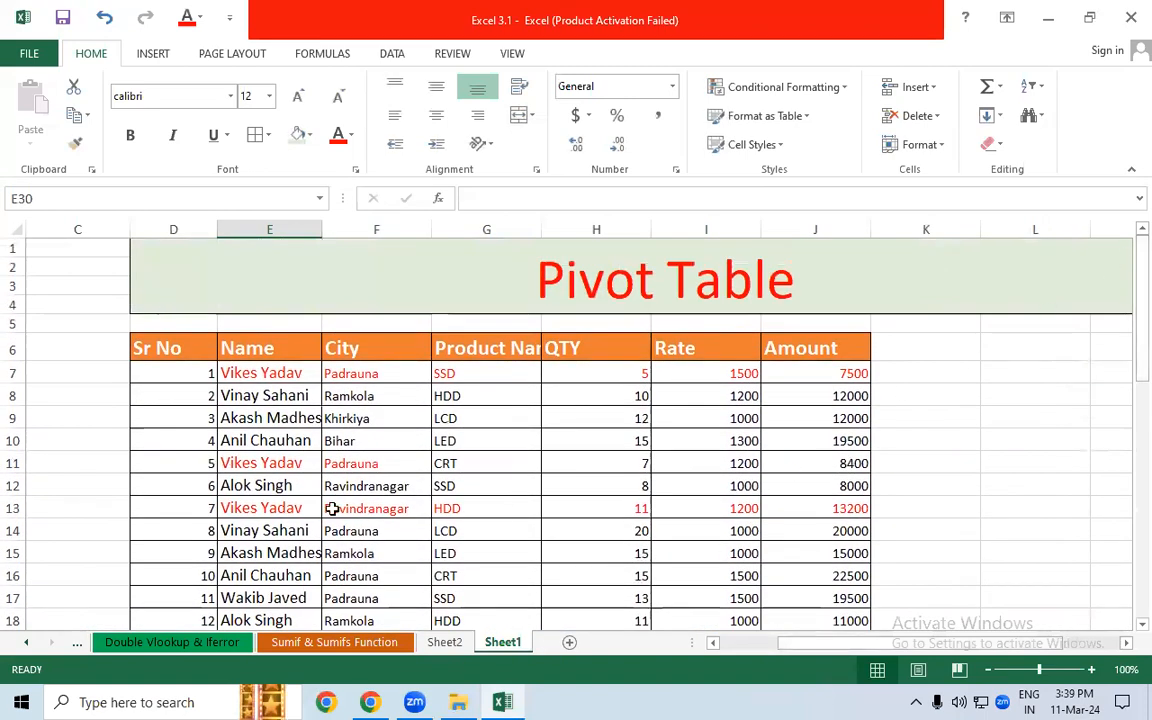
drag(138, 346, 789, 342)
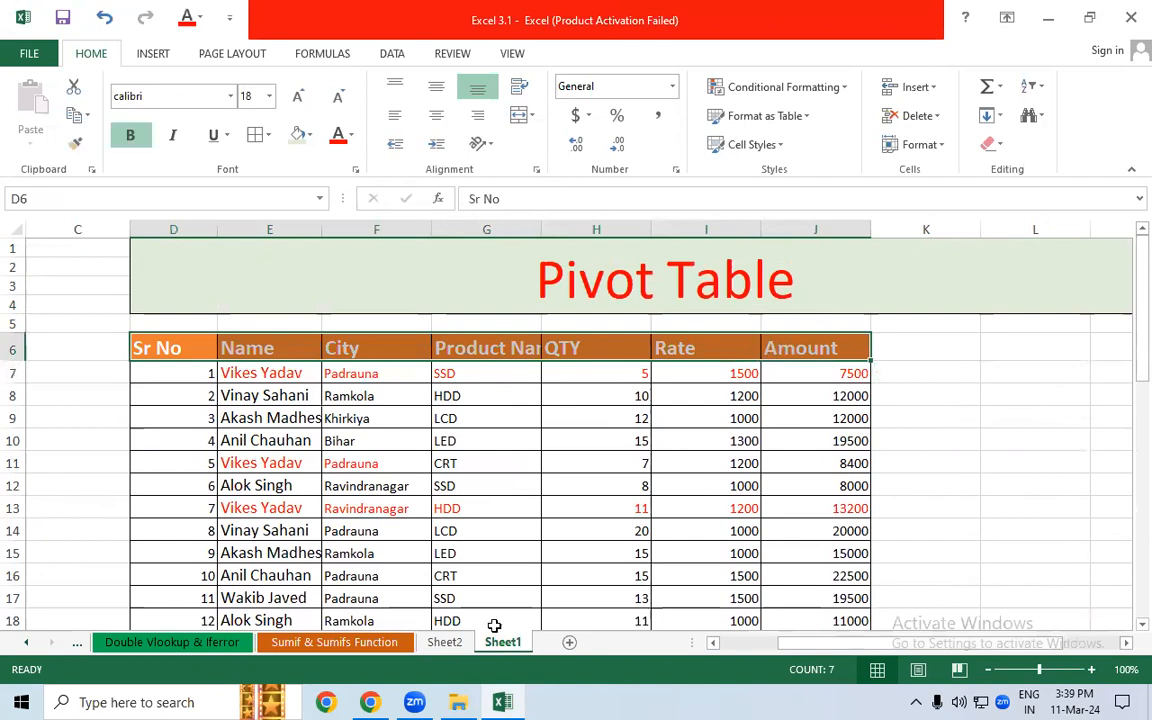
click(868, 660)
click(155, 58)
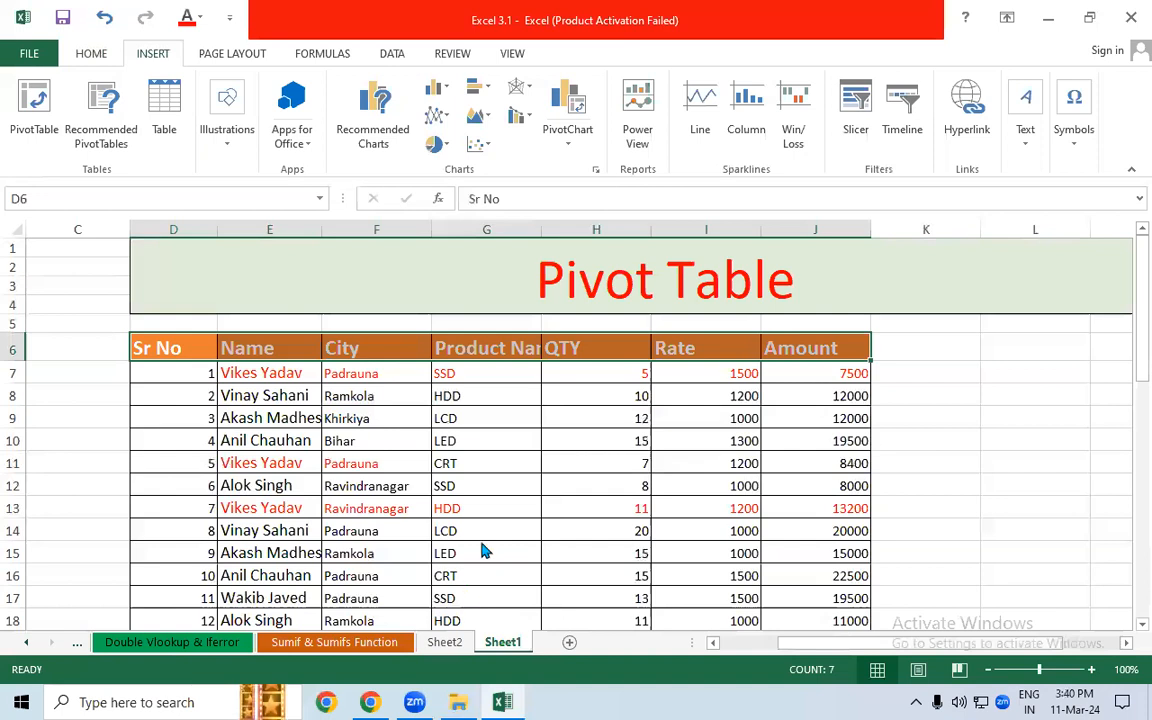
- Select the Padrauna row in the PivotTable and review its field arrangement, moving the field list away from the slicers
drag(1141, 298, 1108, 440)
drag(866, 640, 630, 636)
click(122, 368)
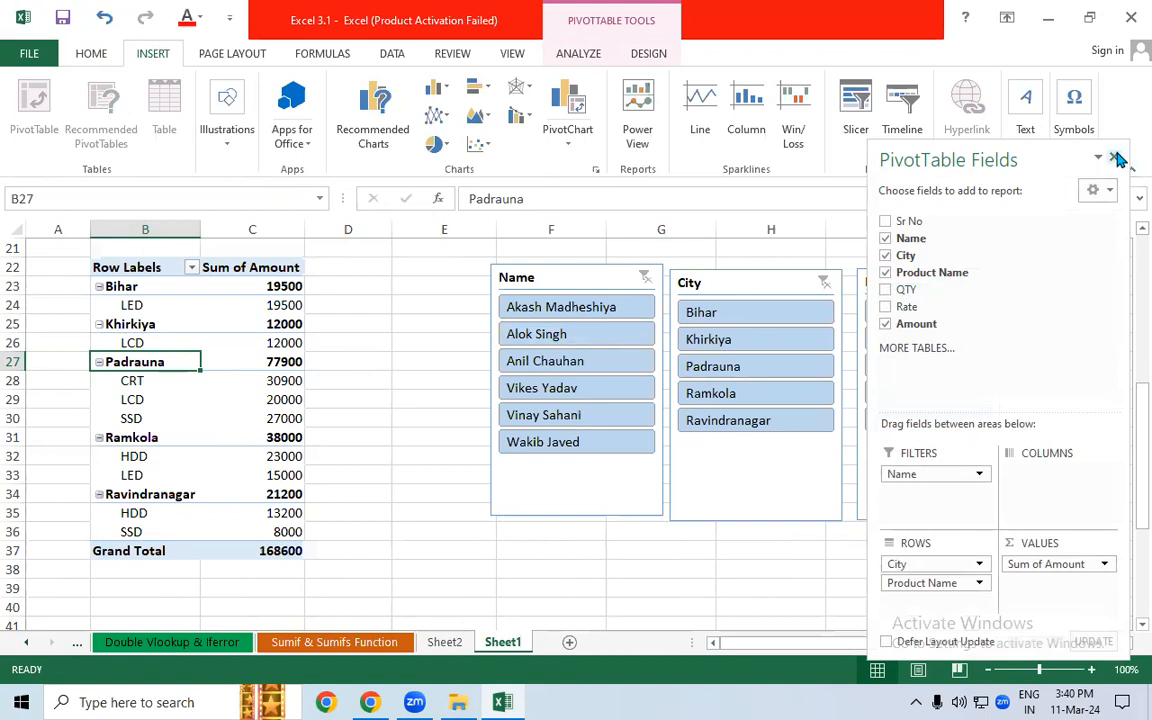
drag(1066, 163, 1096, 210)
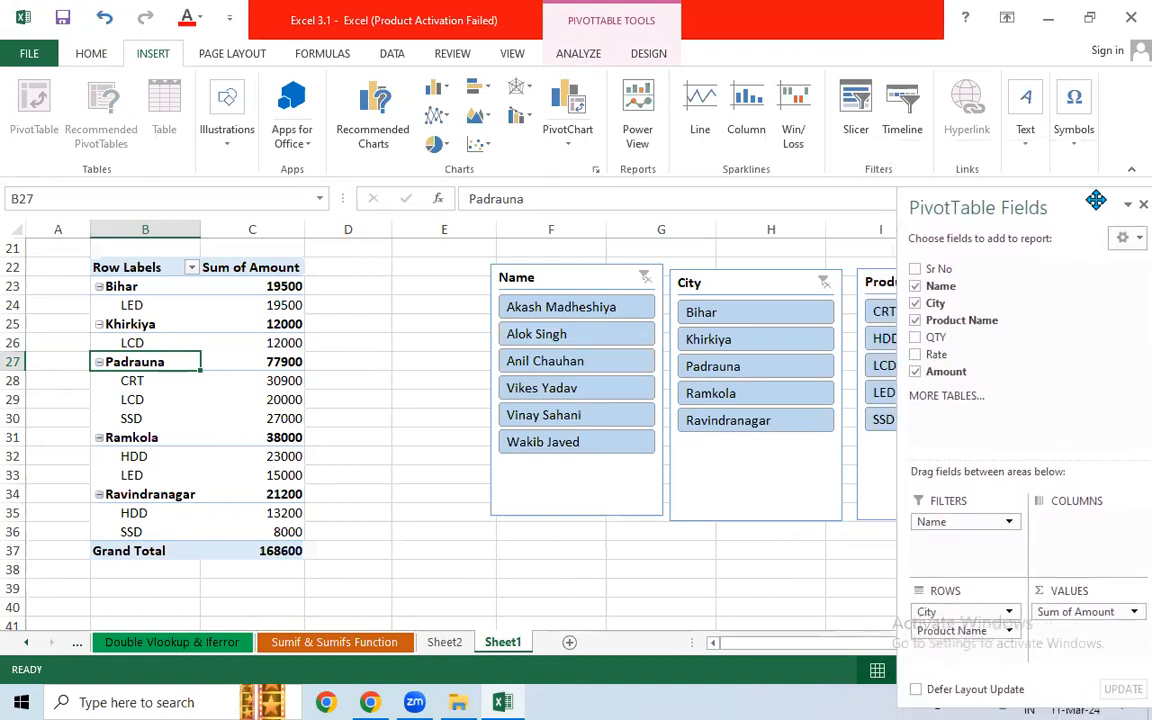
click(397, 318)
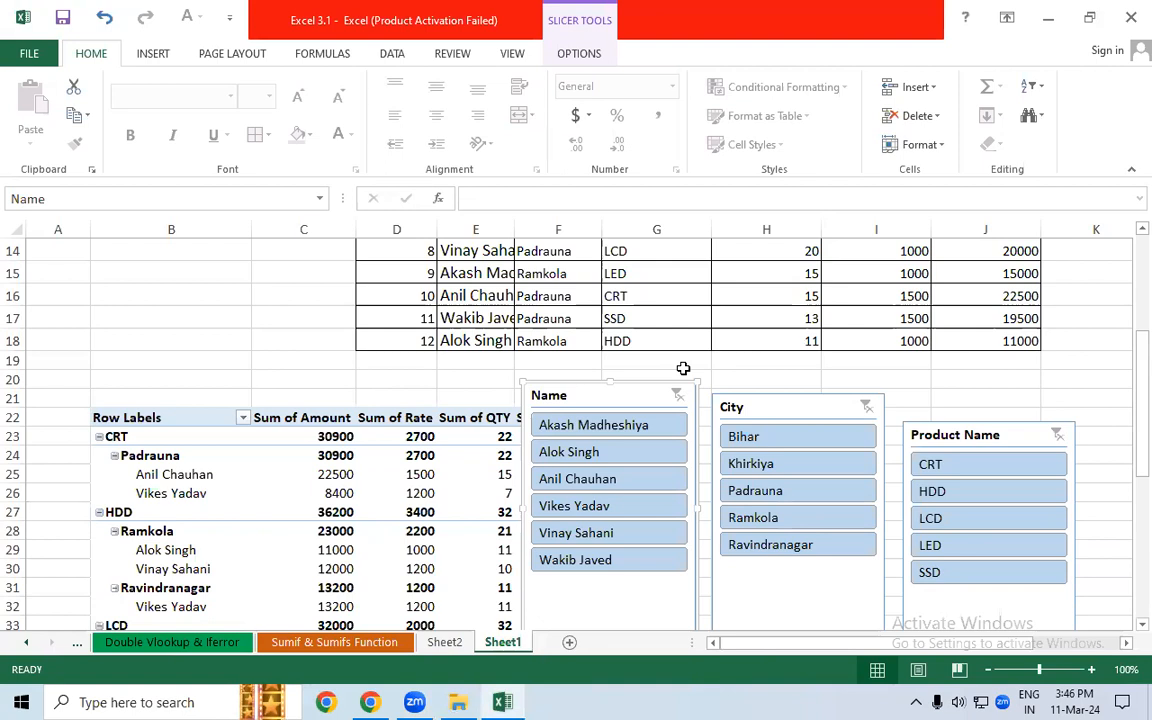
- Enter 24750 in the empty cell J41 beside the PivotTable
click(762, 379)
drag(1141, 385, 1125, 620)
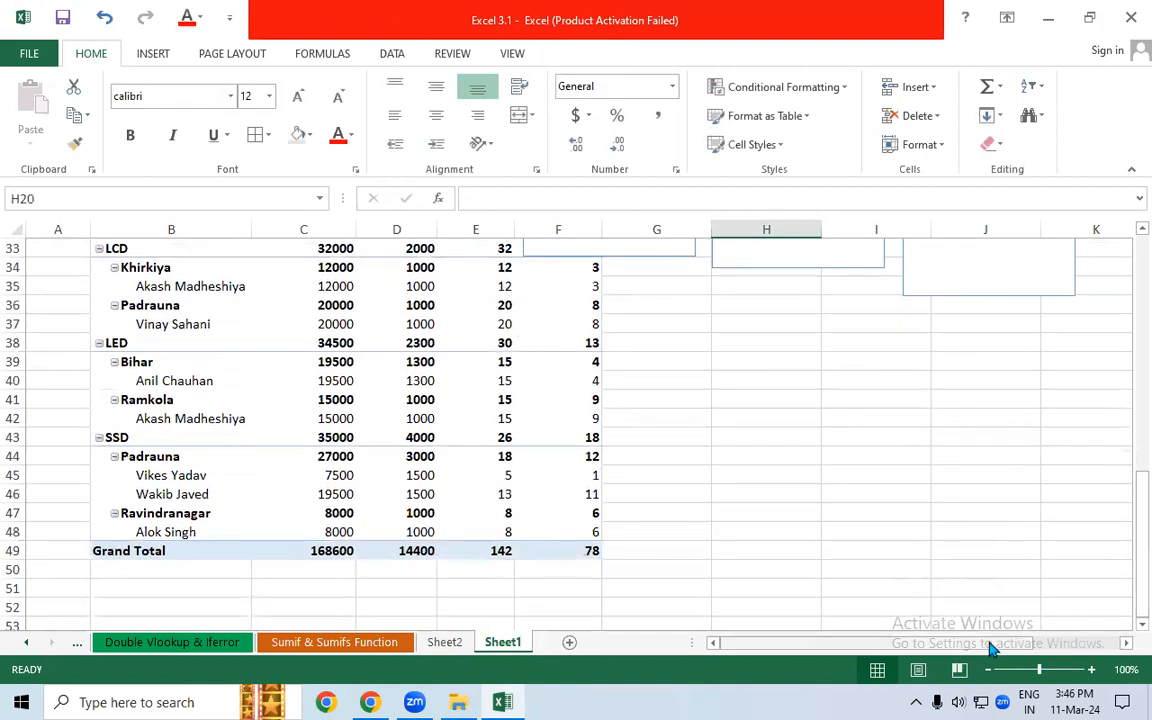
drag(990, 645, 1076, 640)
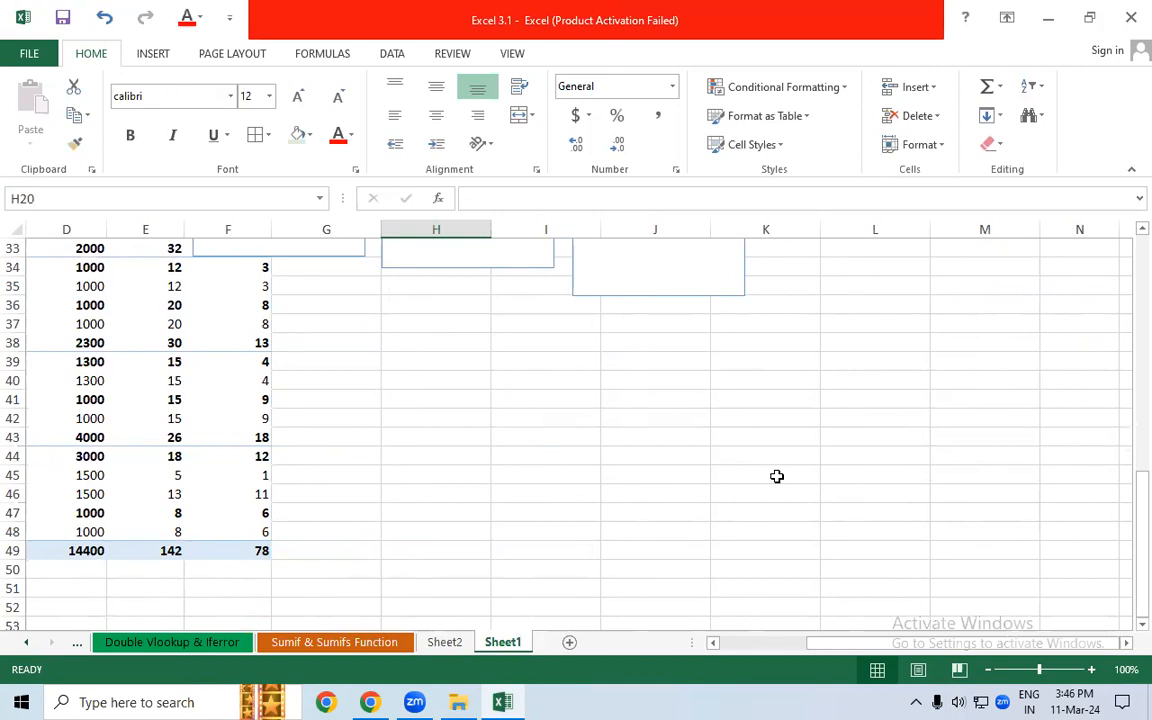
click(658, 399)
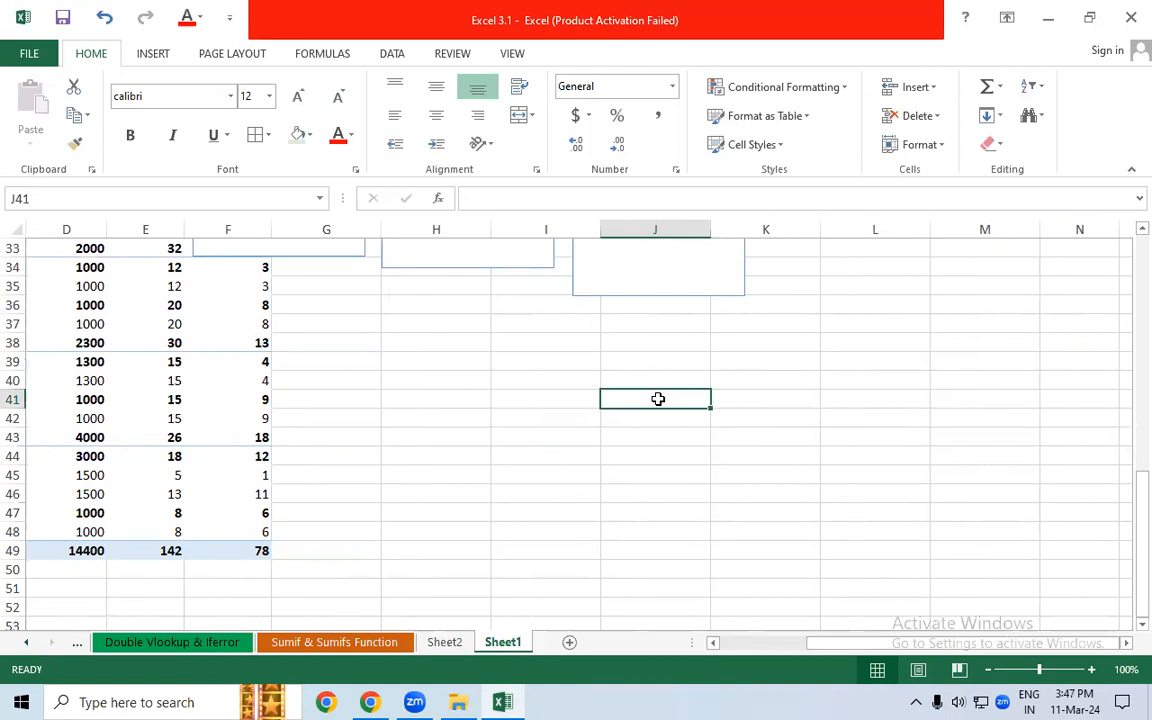
text(24750)
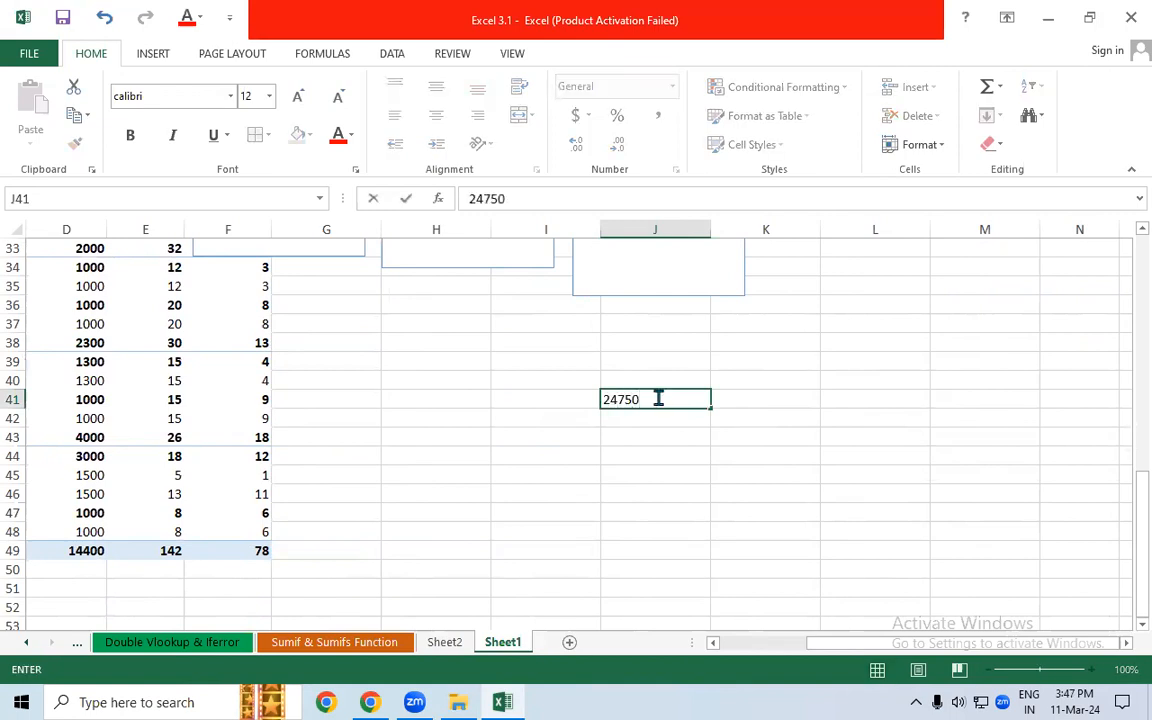
key(Return)
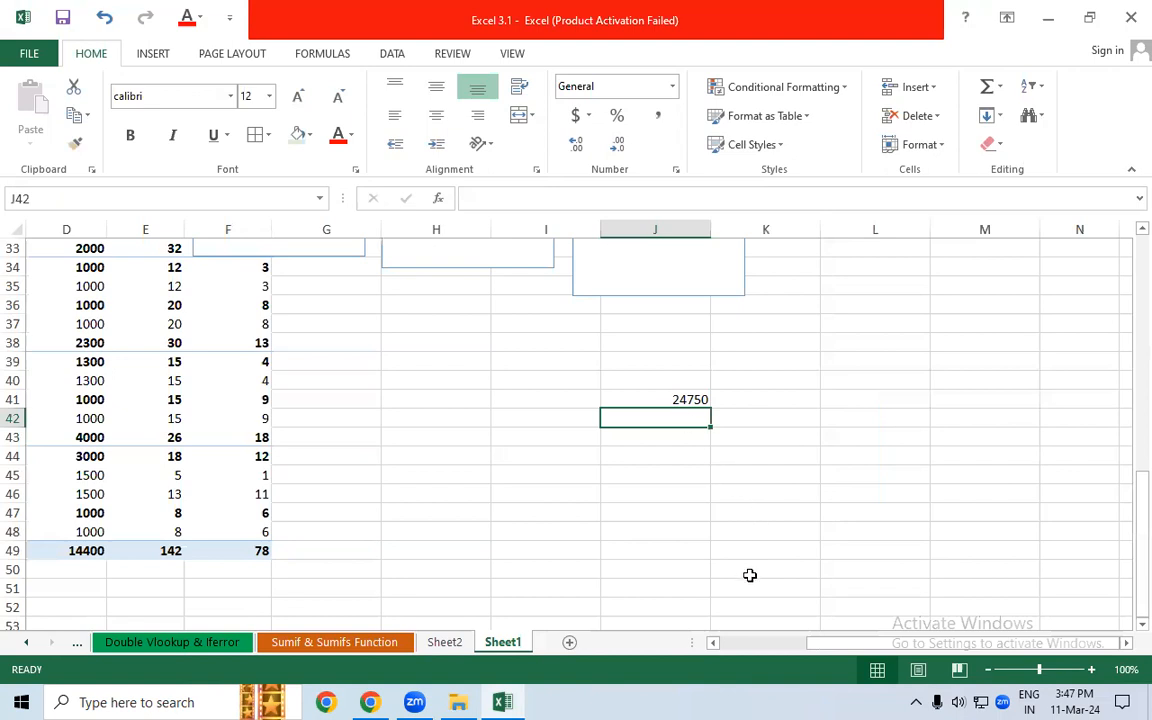
drag(851, 643, 681, 641)
scroll(481, 573, up, 1)
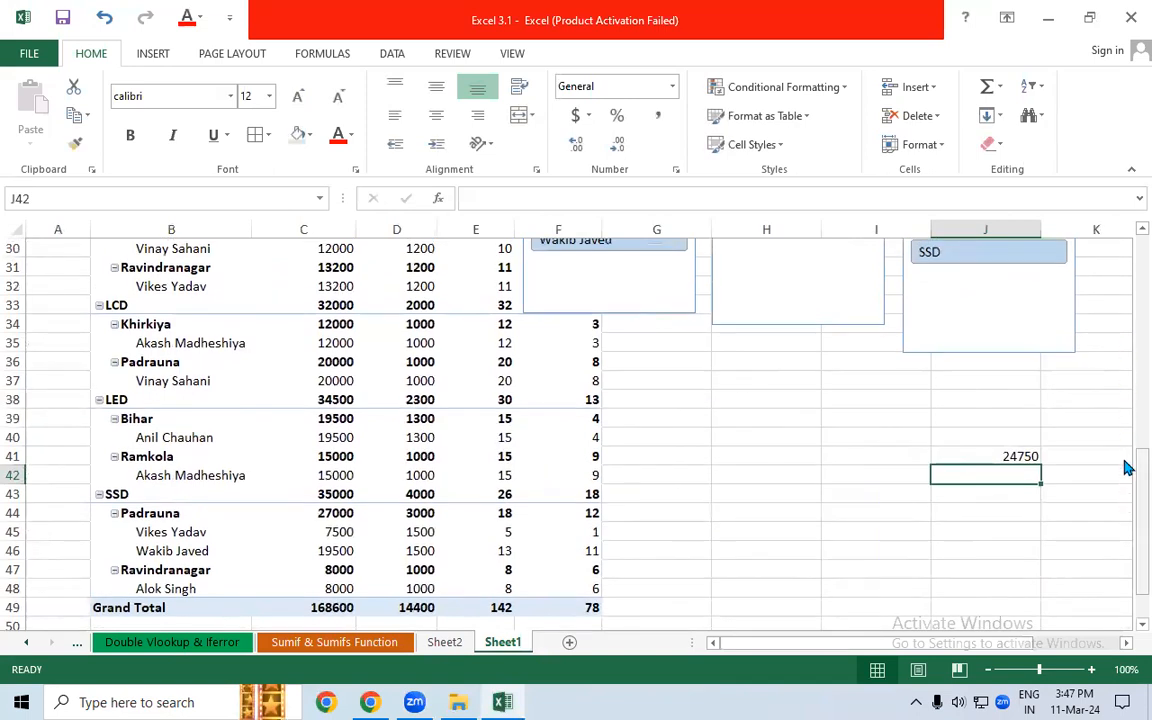
scroll(1126, 468, up, 10)
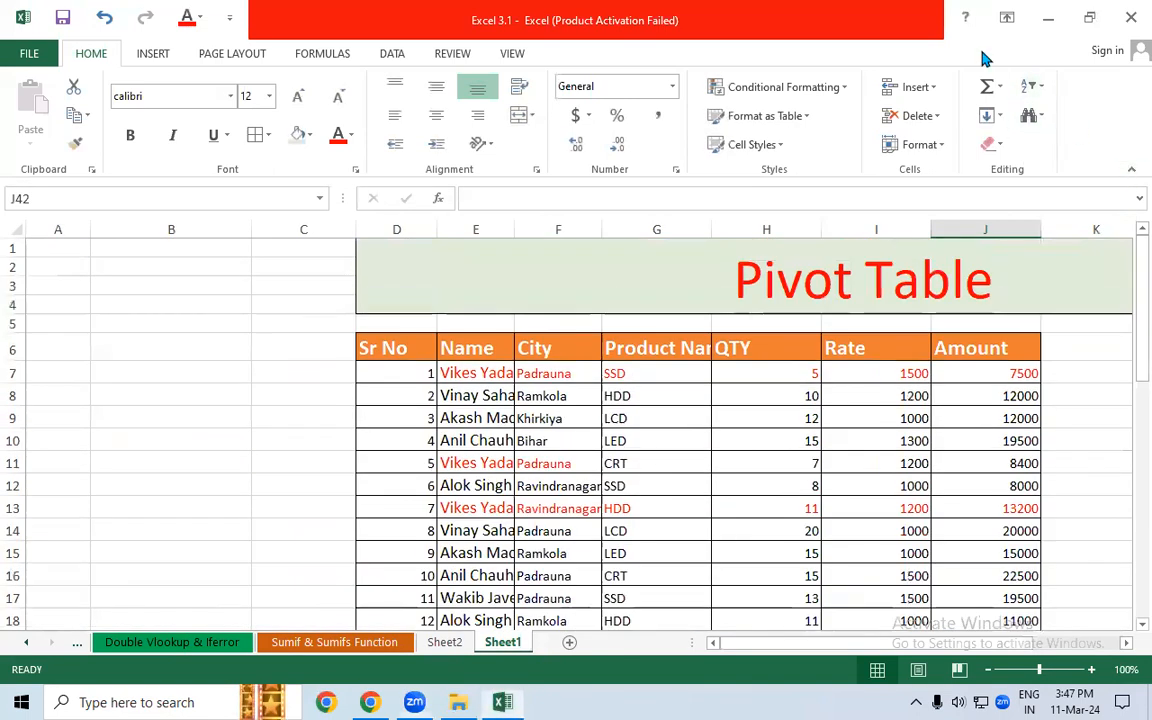